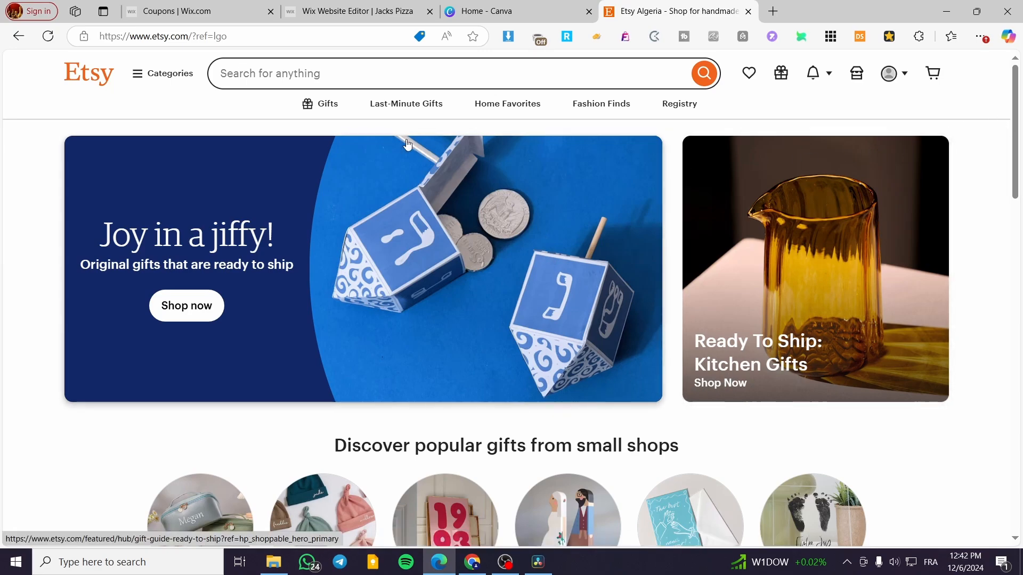
left_click(532, 9)
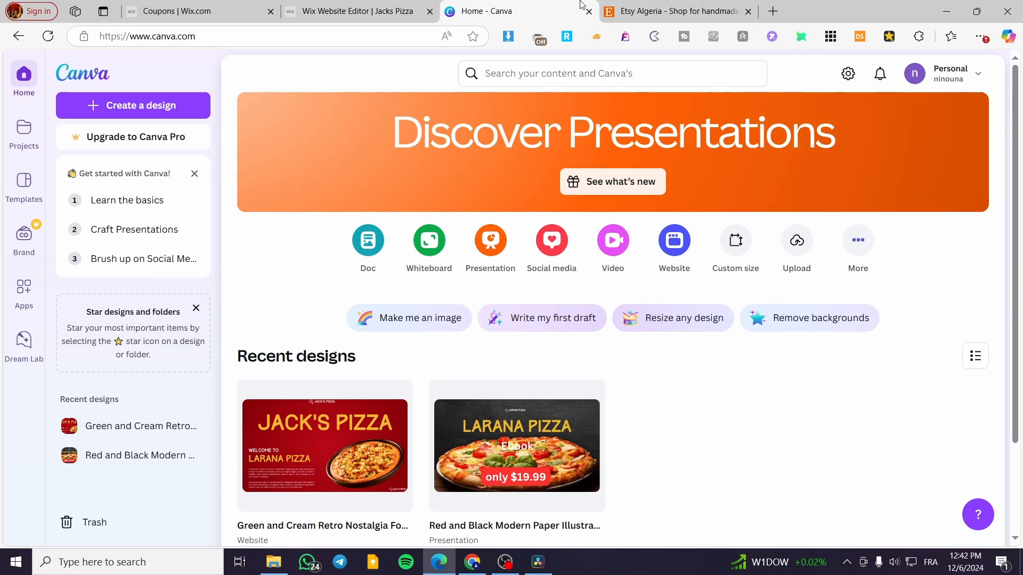
left_click(687, 11)
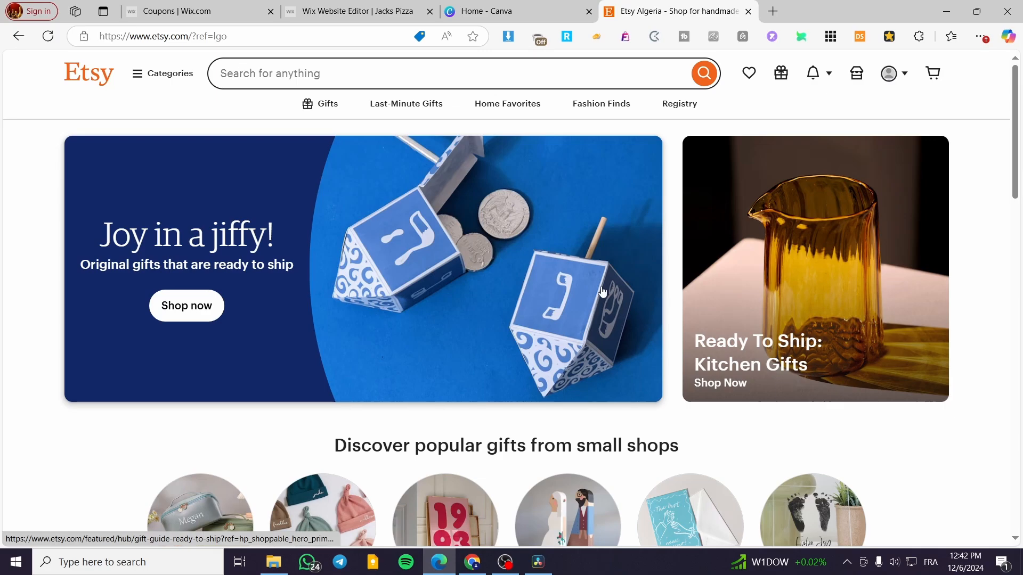
- Switch to the Canva home page and search it for "invitation"
left_click(479, 11)
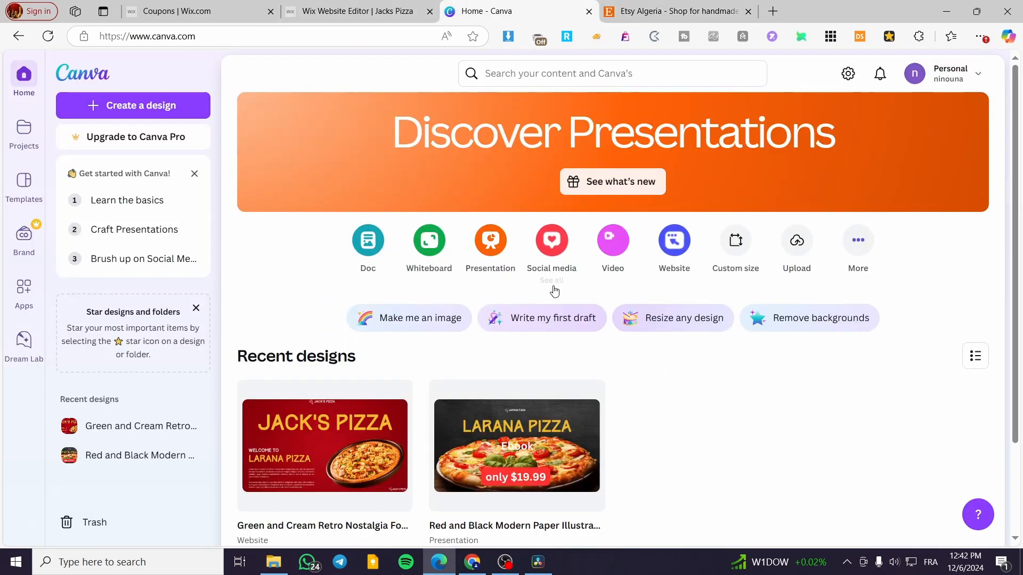
scroll(605, 415, "down", 2)
scroll(616, 416, "up", 2)
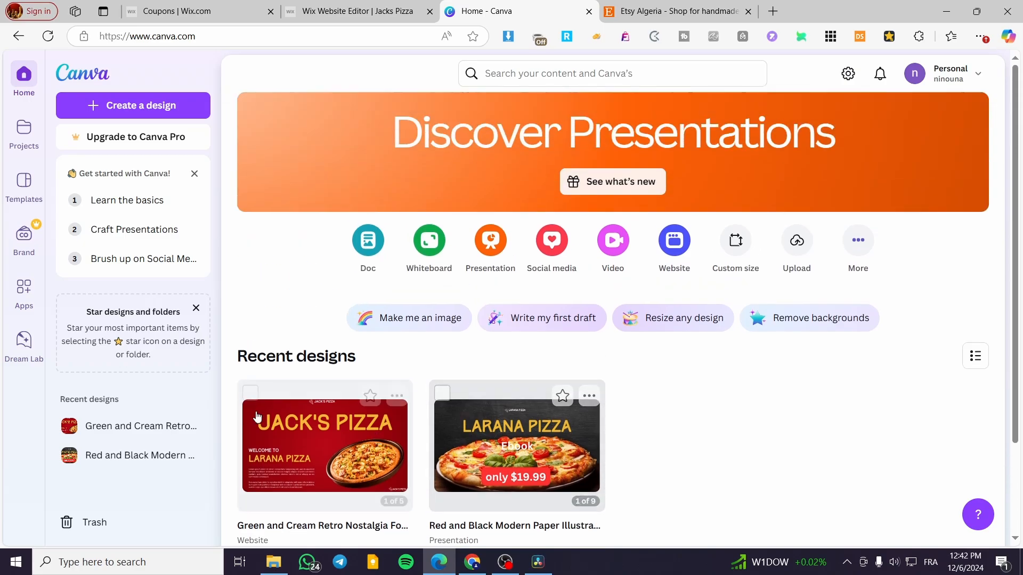
left_click(579, 73)
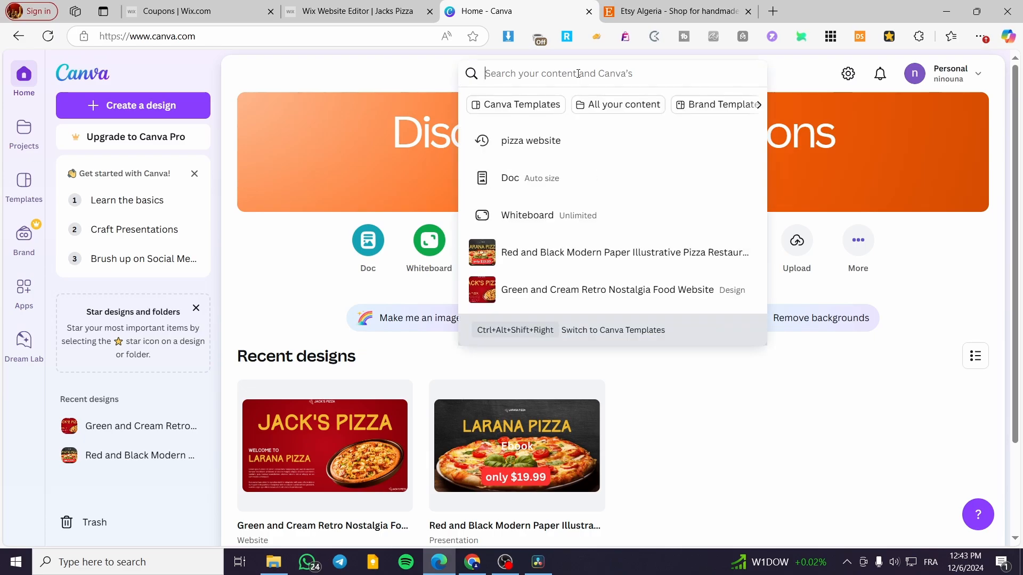
type("invi")
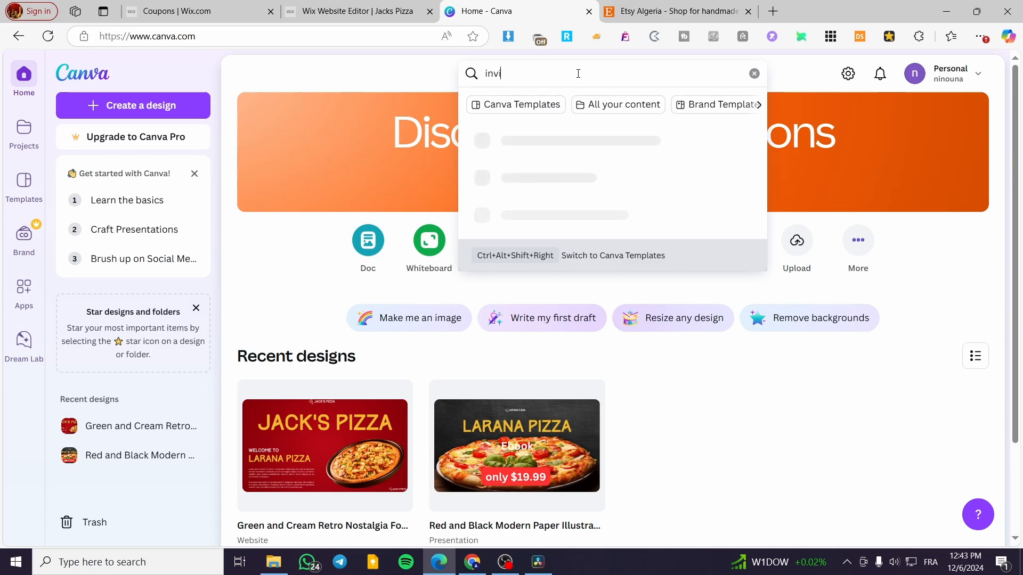
type("tai")
key("BackSpace")
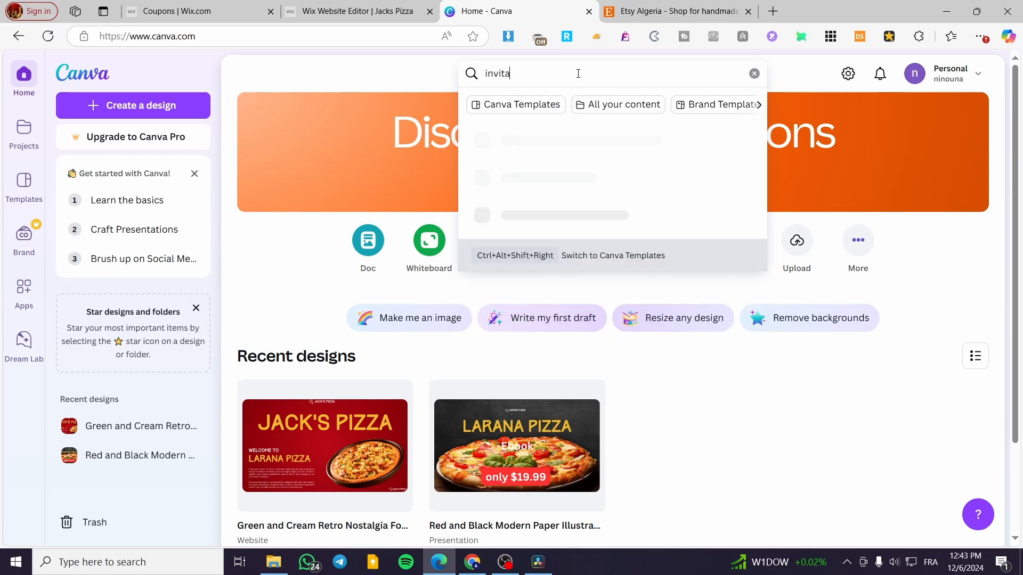
type("to")
type("ion")
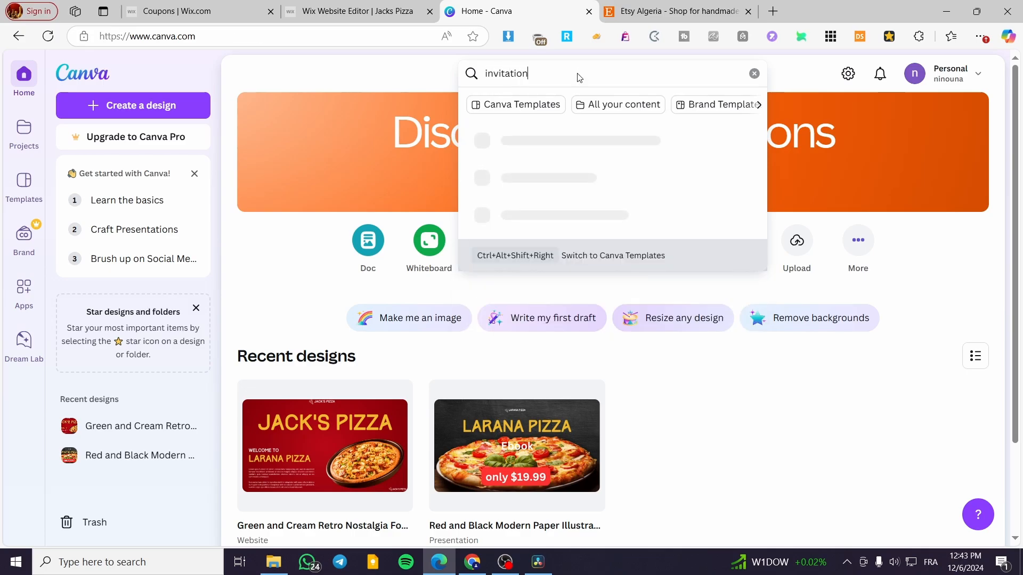
key("Return")
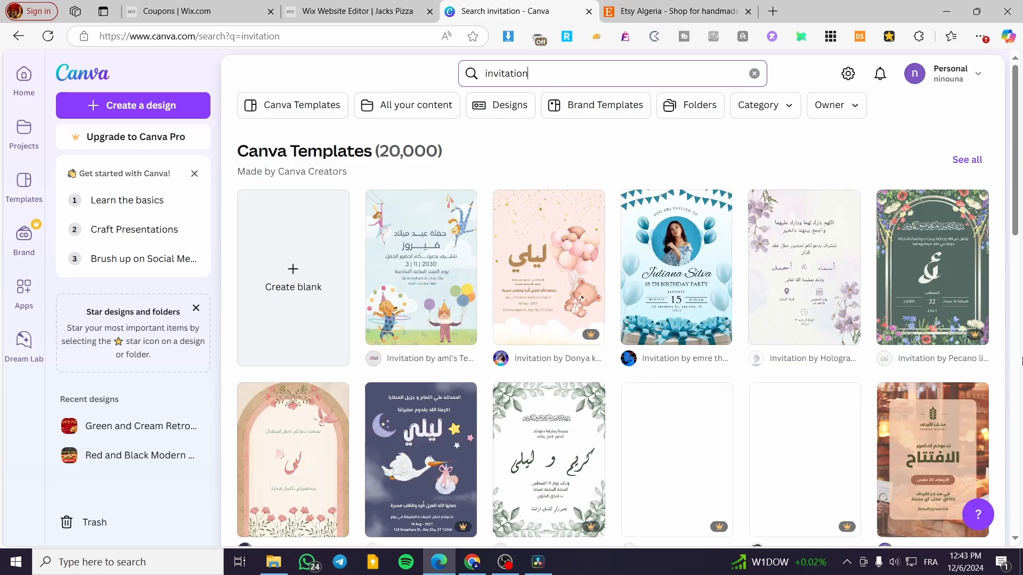
- Preview the Blue Modern Birthday Party Invitation, close it, and browse the invitation templates with more results loaded
left_click(689, 287)
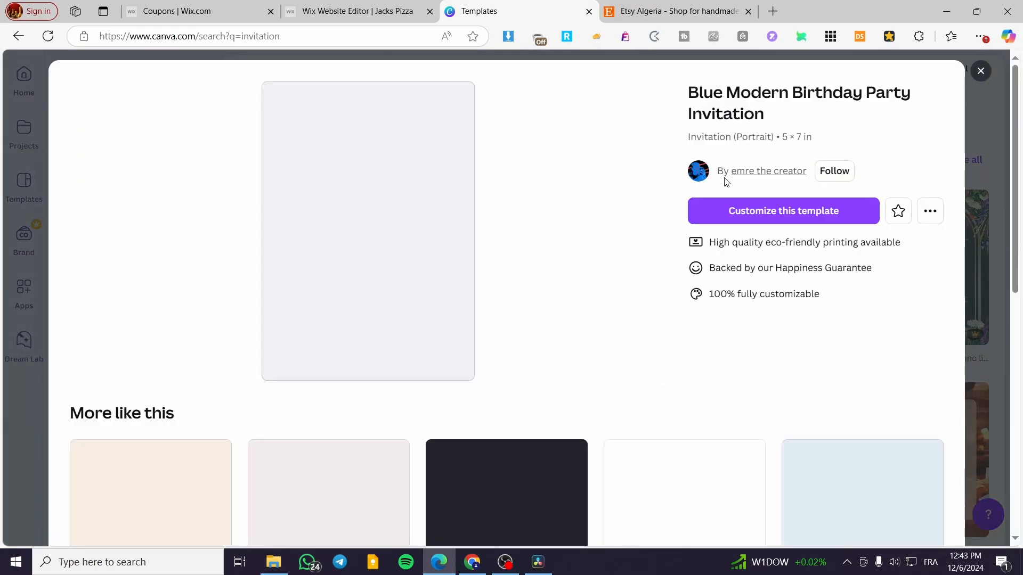
left_click(981, 70)
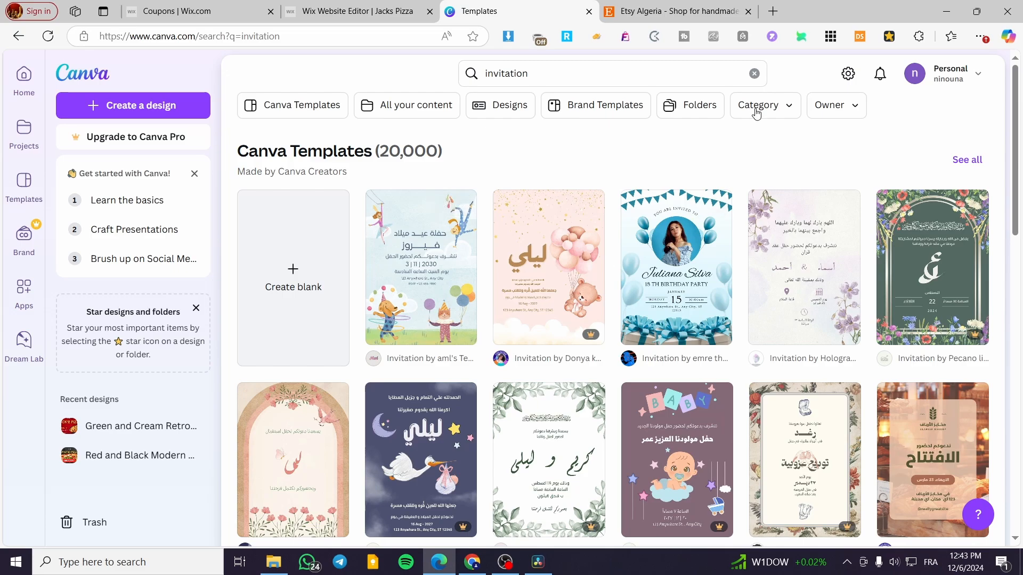
scroll(756, 174, "down", 8)
scroll(752, 271, "down", 4)
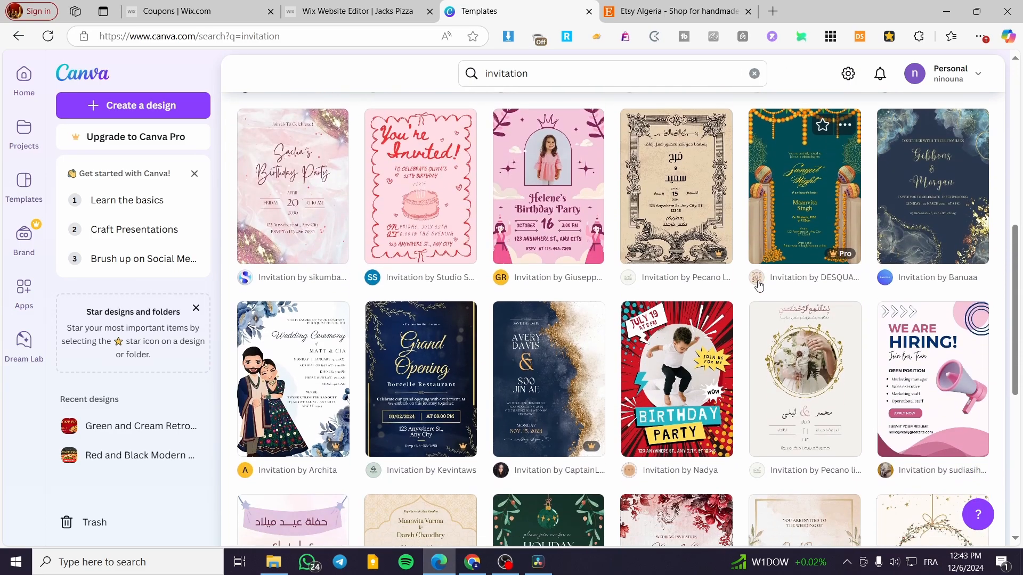
scroll(759, 287, "down", 5)
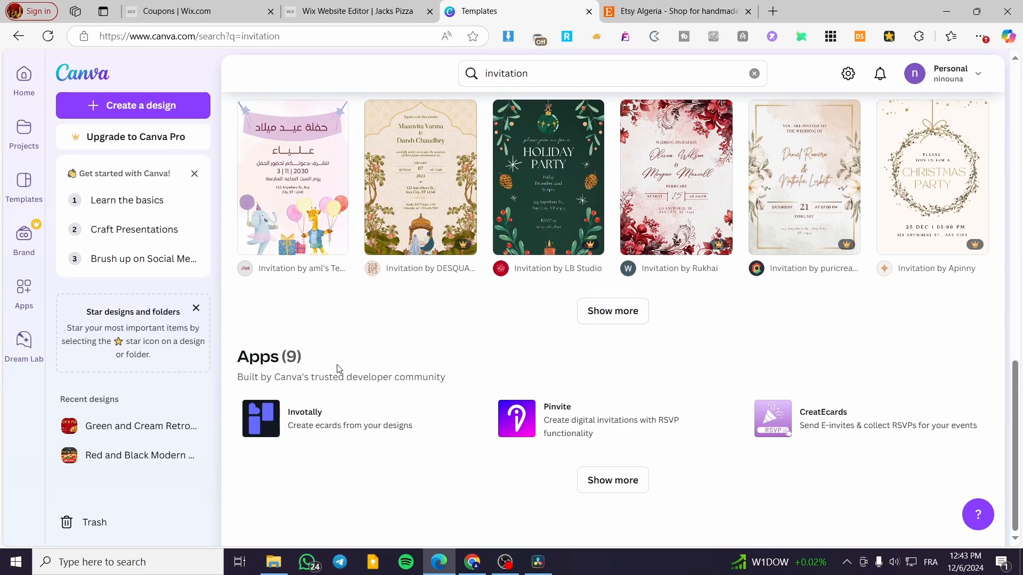
left_click(628, 319)
scroll(480, 397, "up", 3)
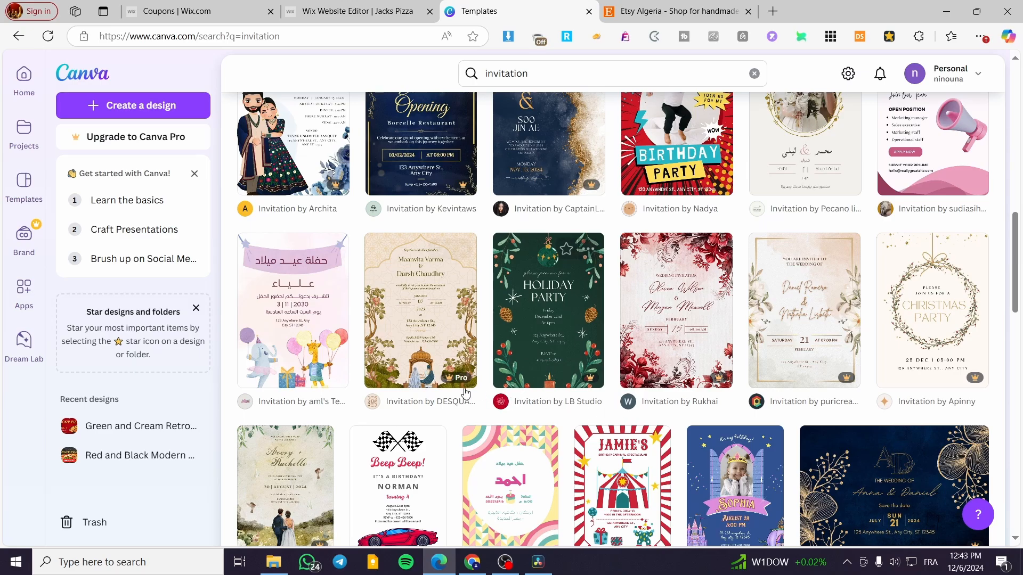
scroll(612, 426, "down", 10)
scroll(595, 436, "up", 5)
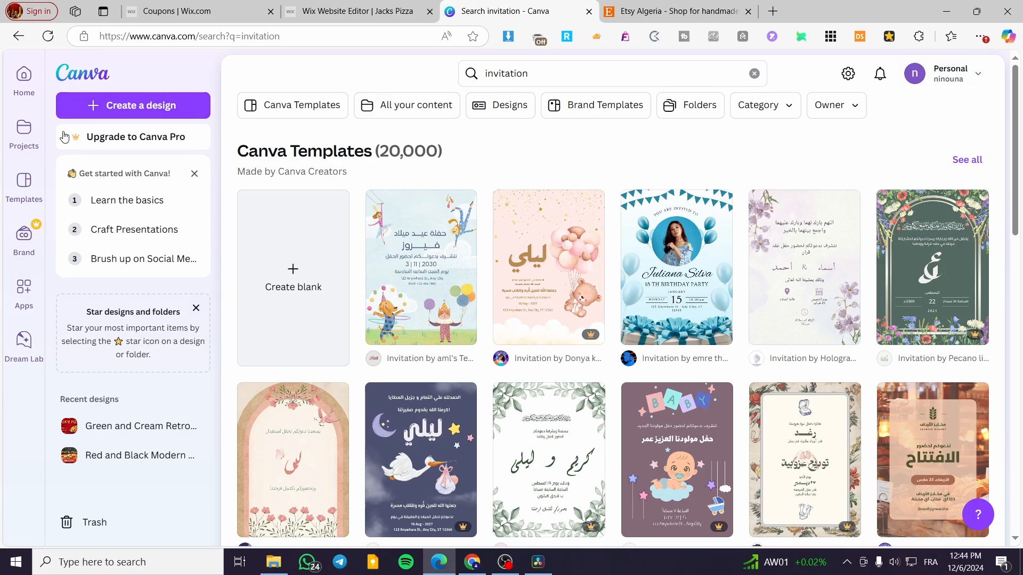
left_click(94, 107)
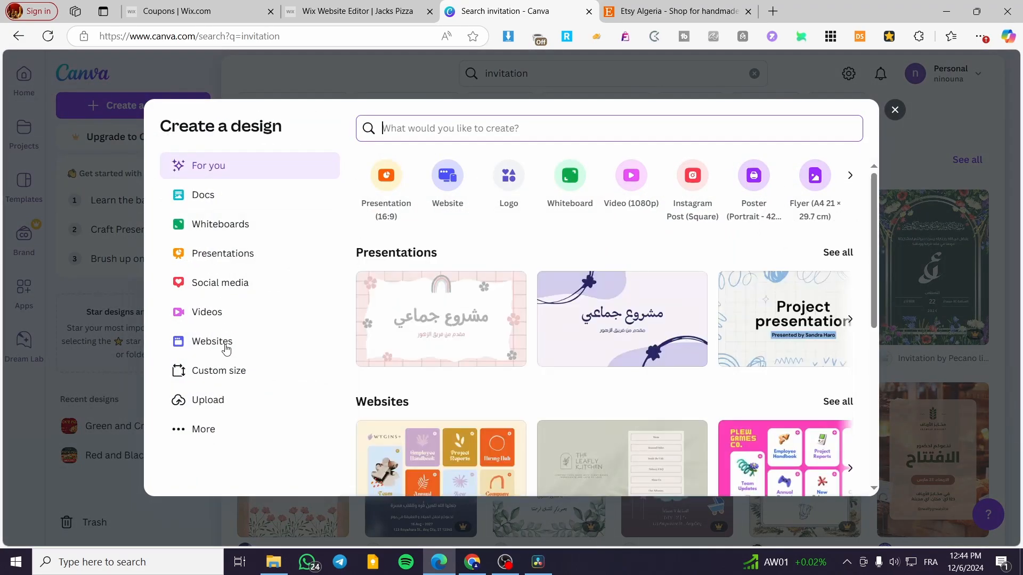
left_click(216, 378)
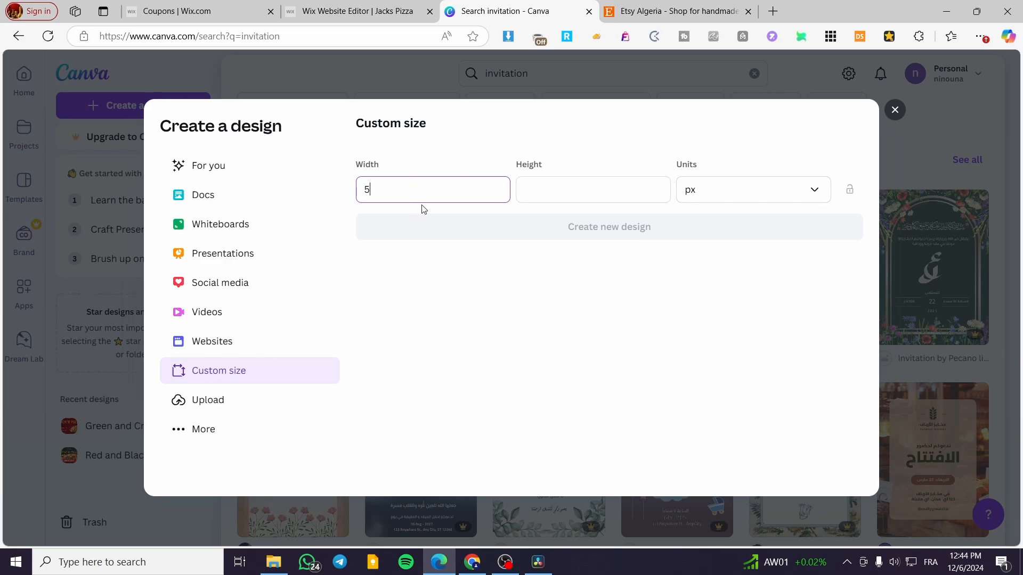
left_click(597, 192)
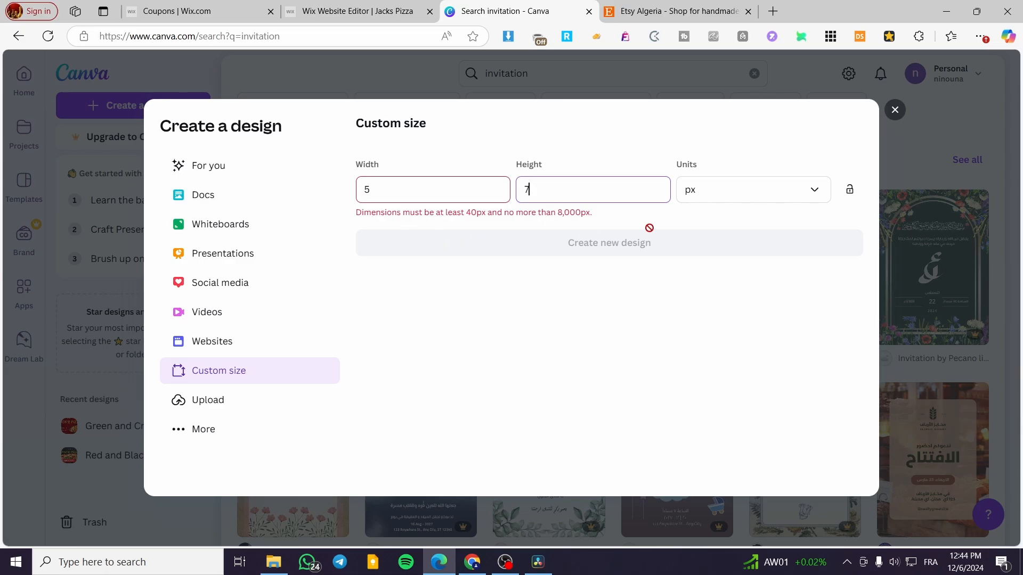
left_click(758, 192)
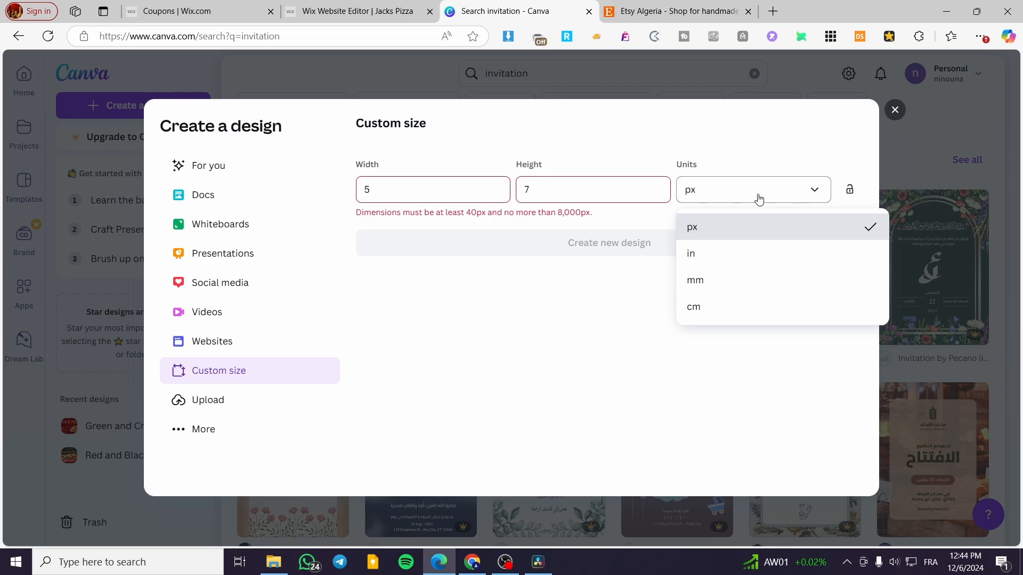
left_click(742, 253)
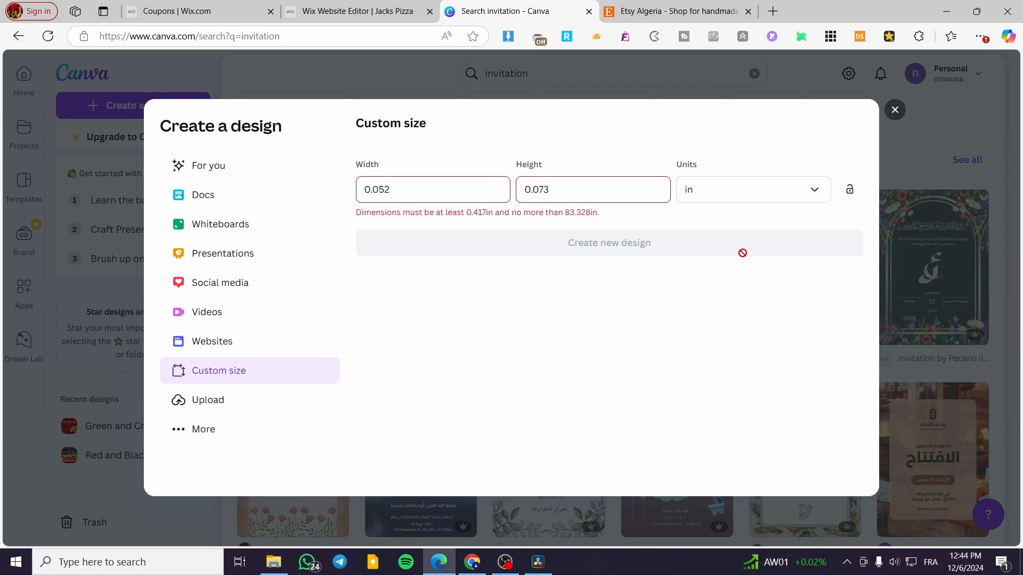
double_click(421, 189)
type("5")
key("Tab")
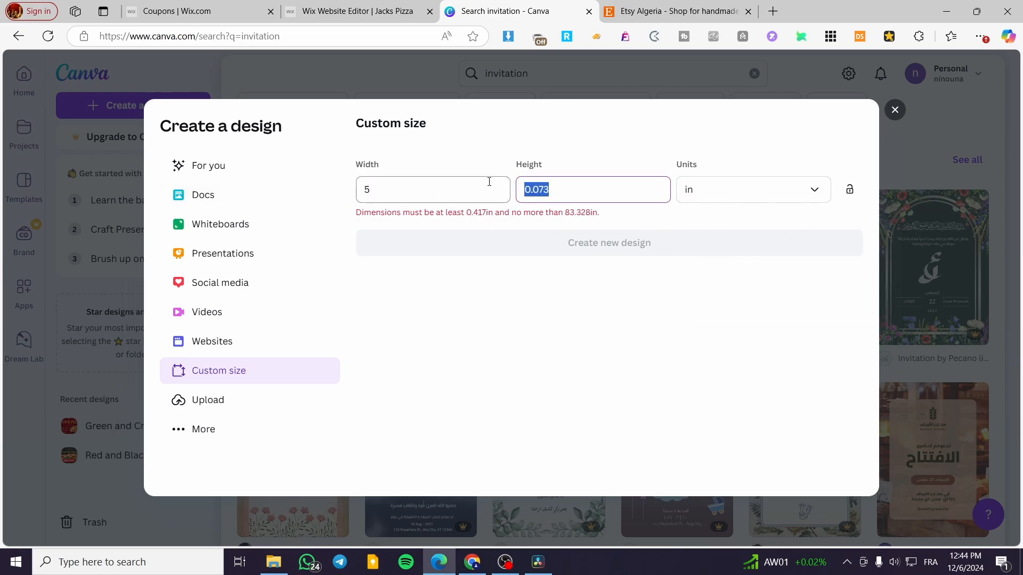
type("7")
left_click(558, 143)
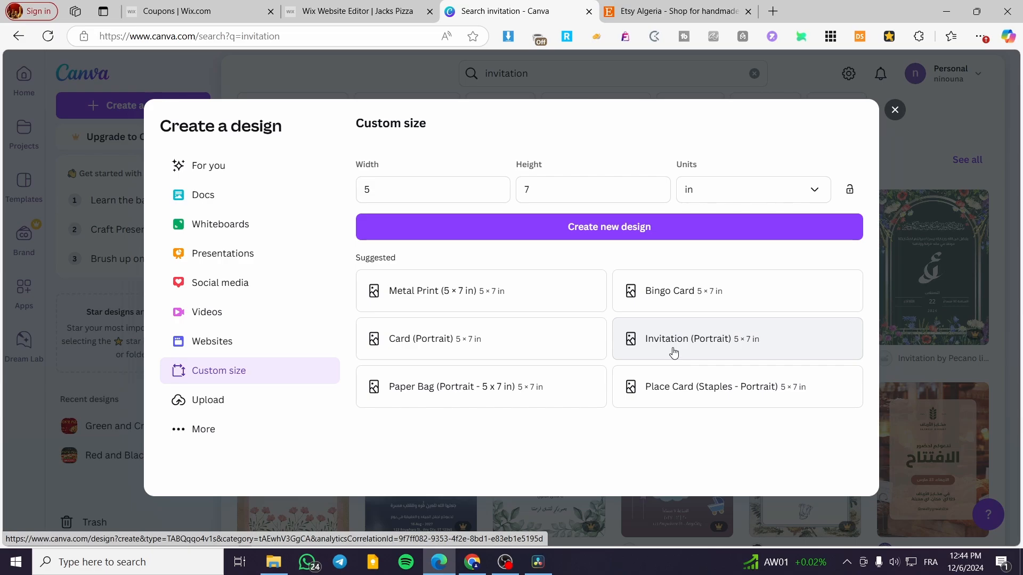
left_click(895, 110)
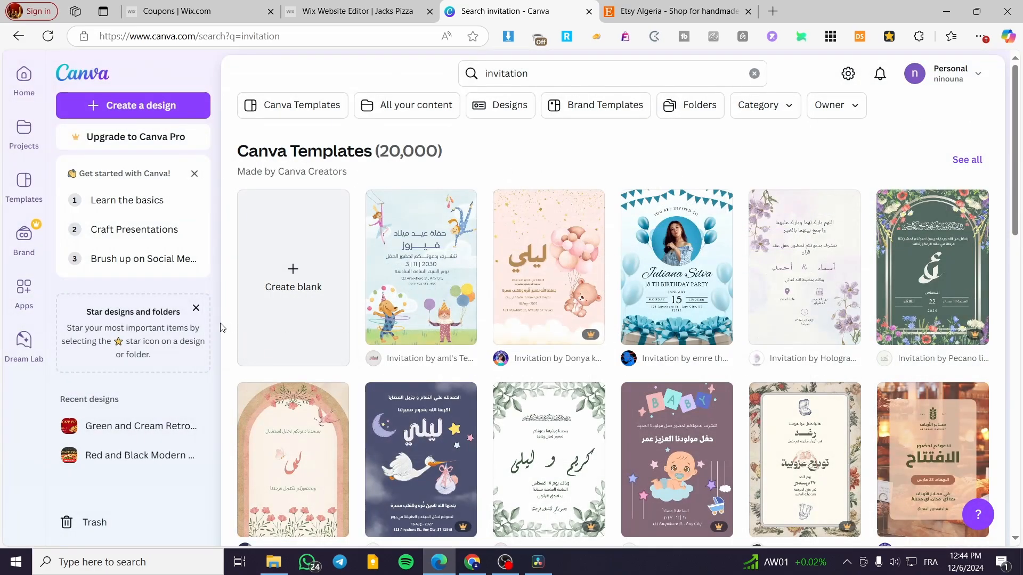
- Create a blank portrait invitation design from the search results and browse its suggested templates
left_click(304, 315)
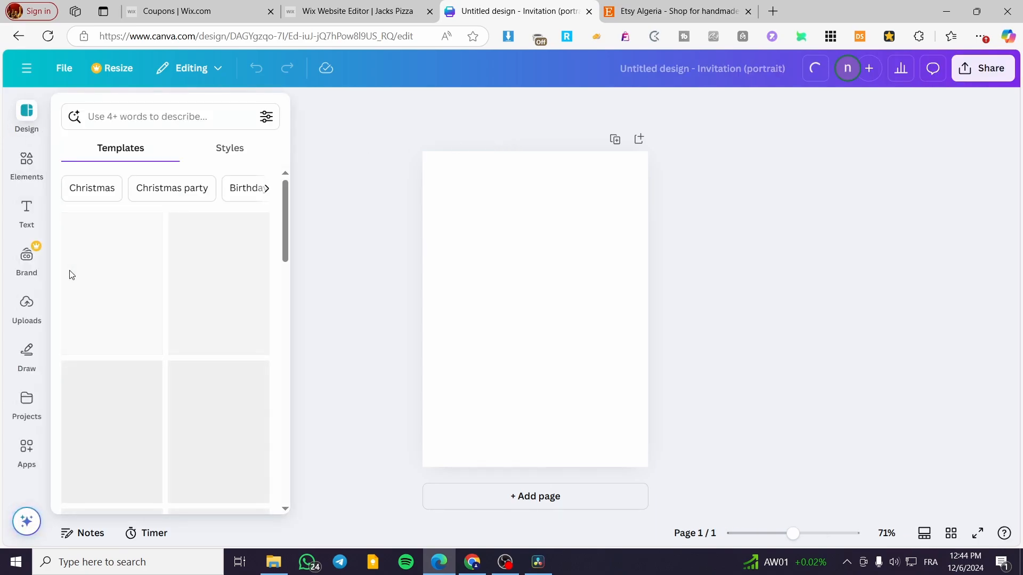
scroll(205, 333, "down", 6)
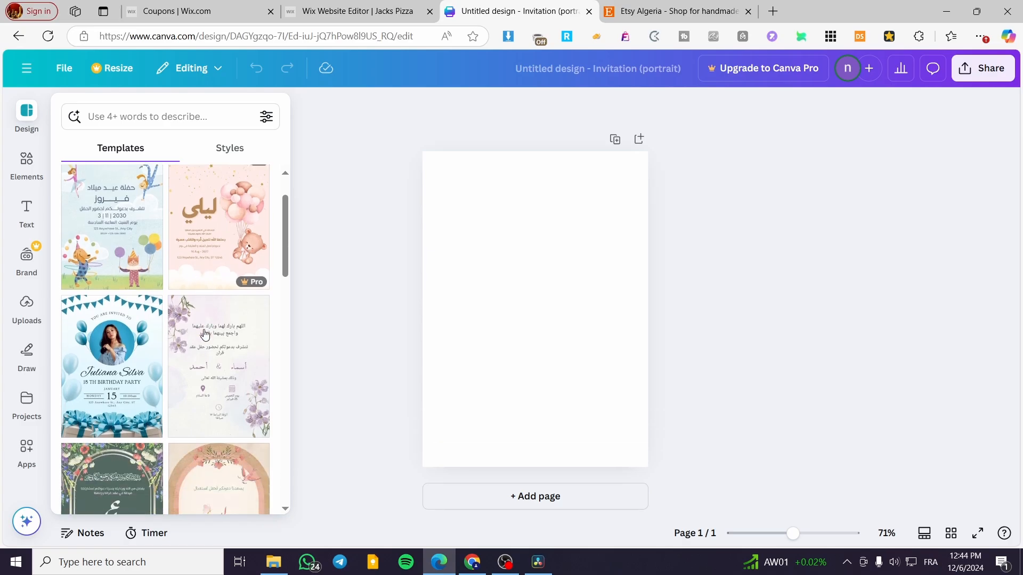
scroll(208, 334, "down", 4)
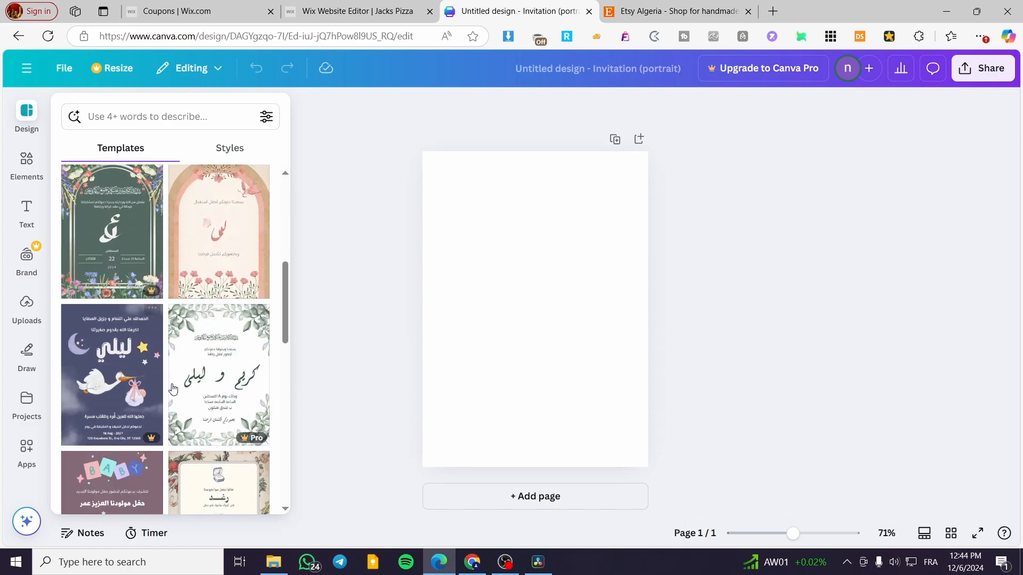
scroll(174, 385, "down", 1)
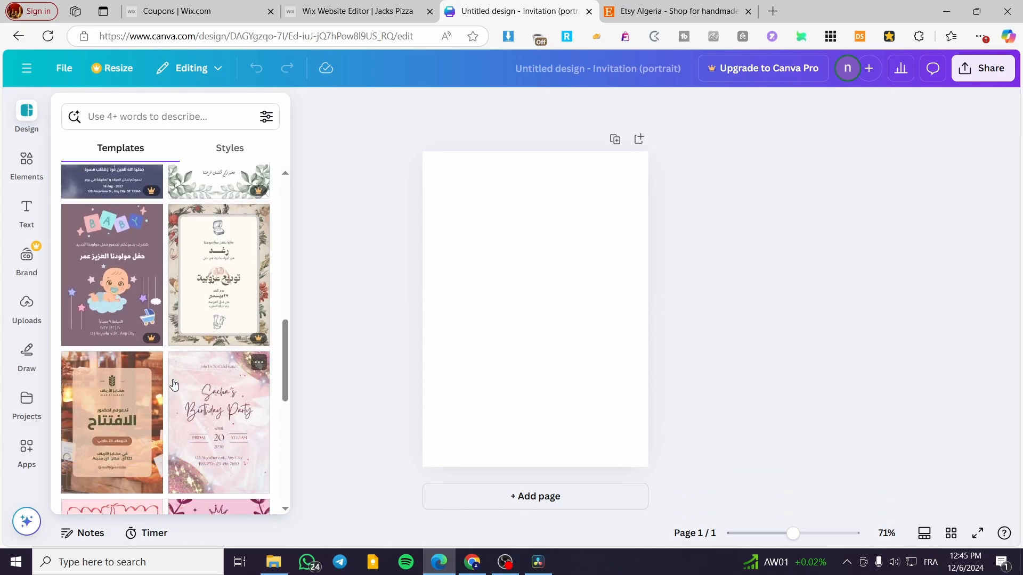
scroll(175, 384, "down", 2)
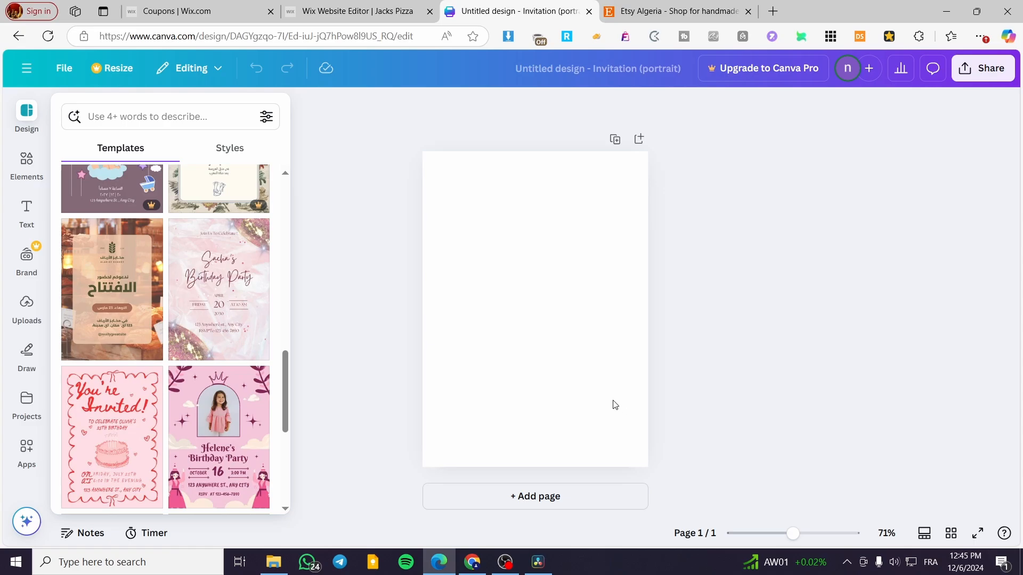
left_click(632, 288)
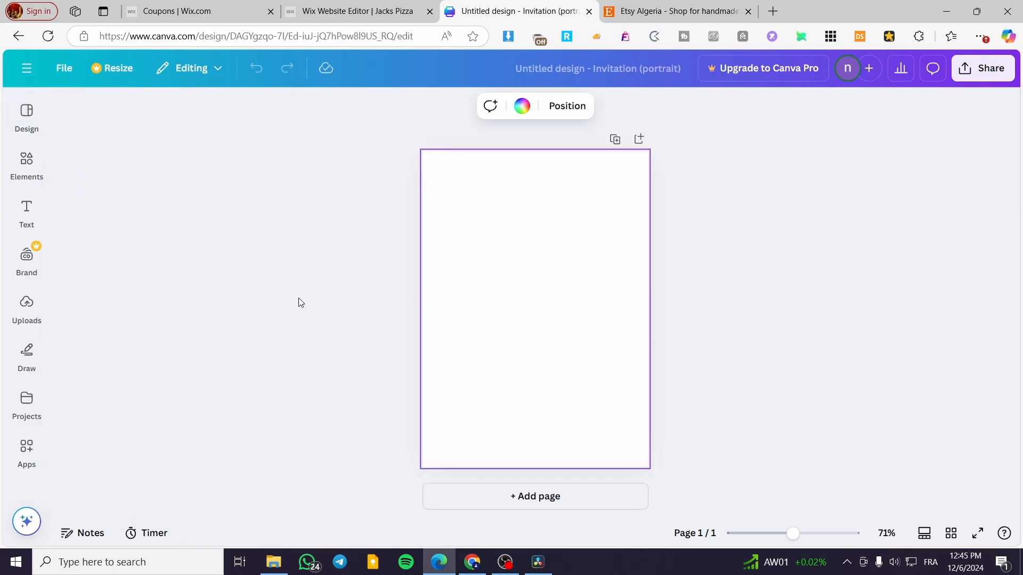
left_click(25, 126)
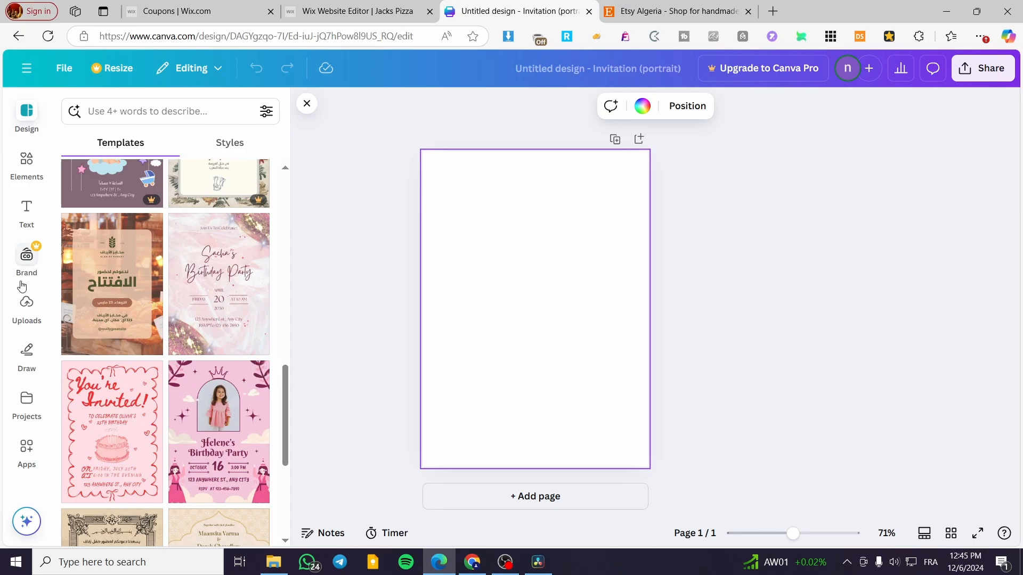
- Search the design elements for "christmas" and show all the matching photos
left_click(32, 170)
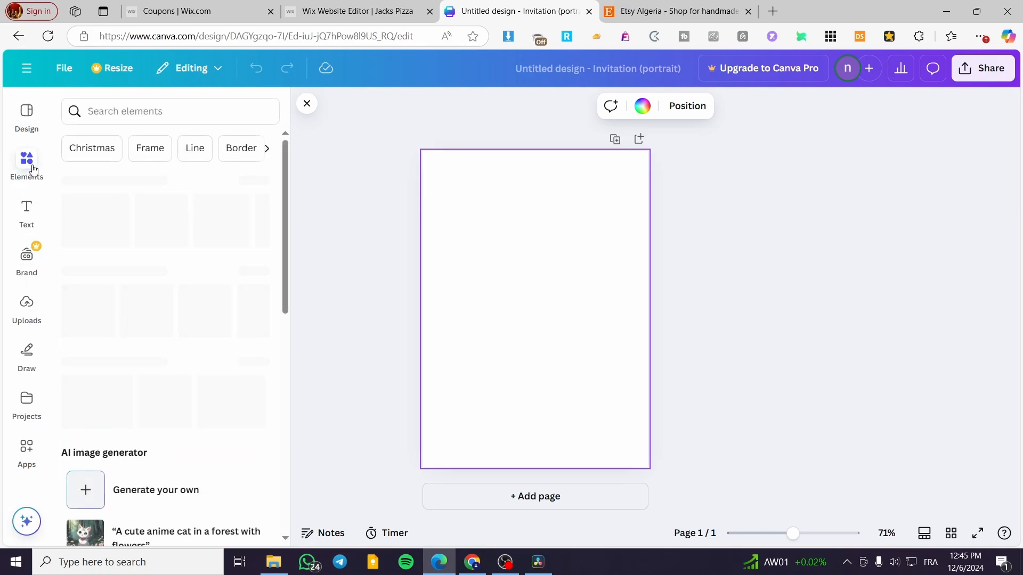
left_click(138, 113)
type("christmas")
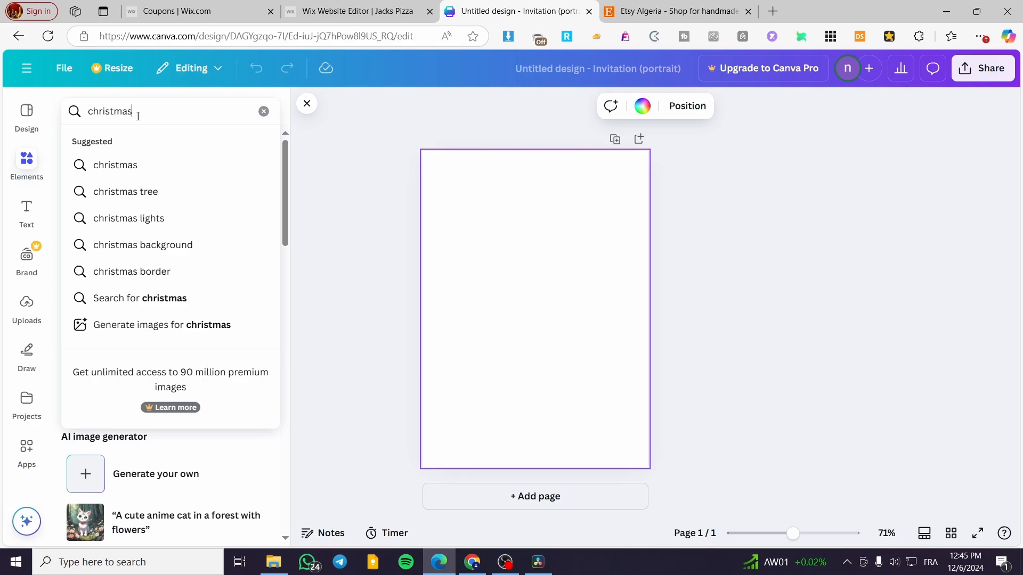
key("Return")
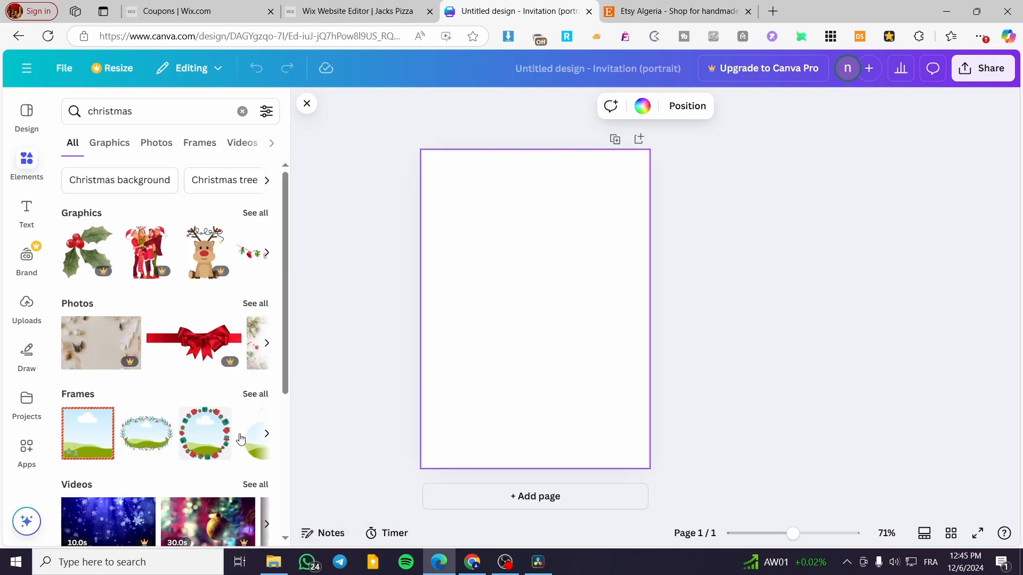
scroll(241, 438, "down", 4)
scroll(250, 429, "up", 4)
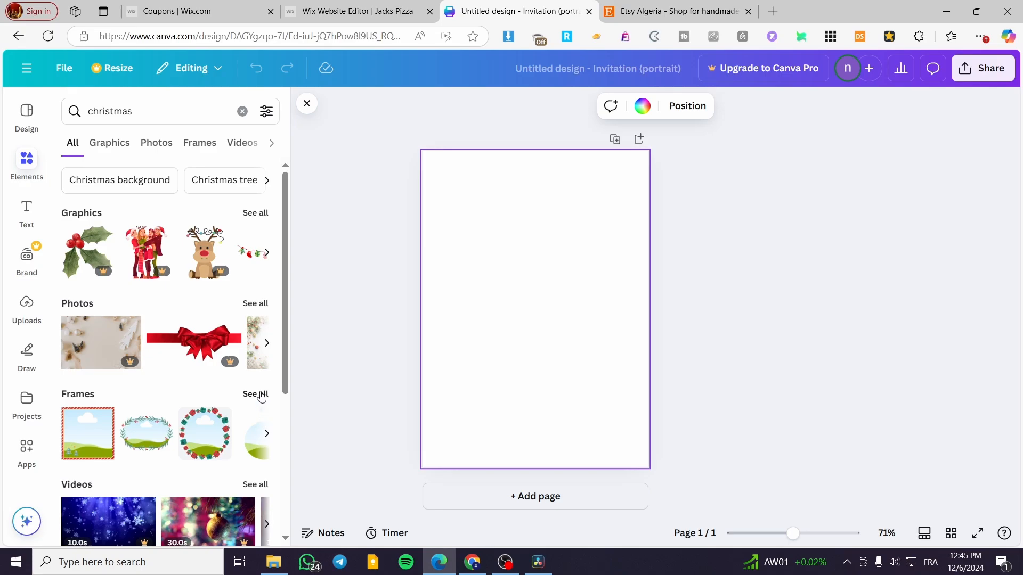
left_click(256, 304)
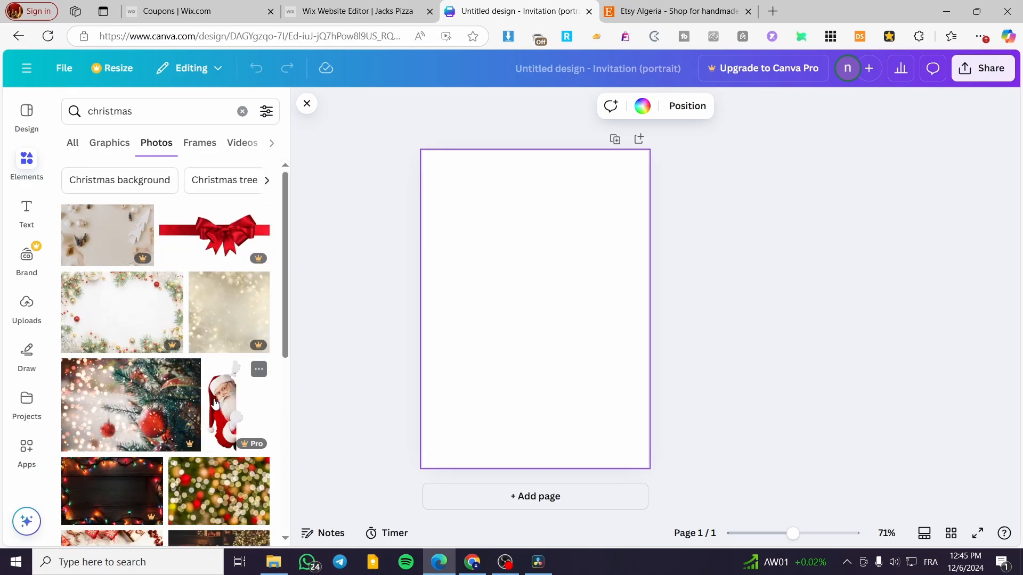
- Try a Christmas photo of white boards framed by gifts and fir branches as a stretched page background, and delete it
scroll(210, 406, "down", 2)
scroll(211, 406, "down", 1)
scroll(151, 433, "down", 2)
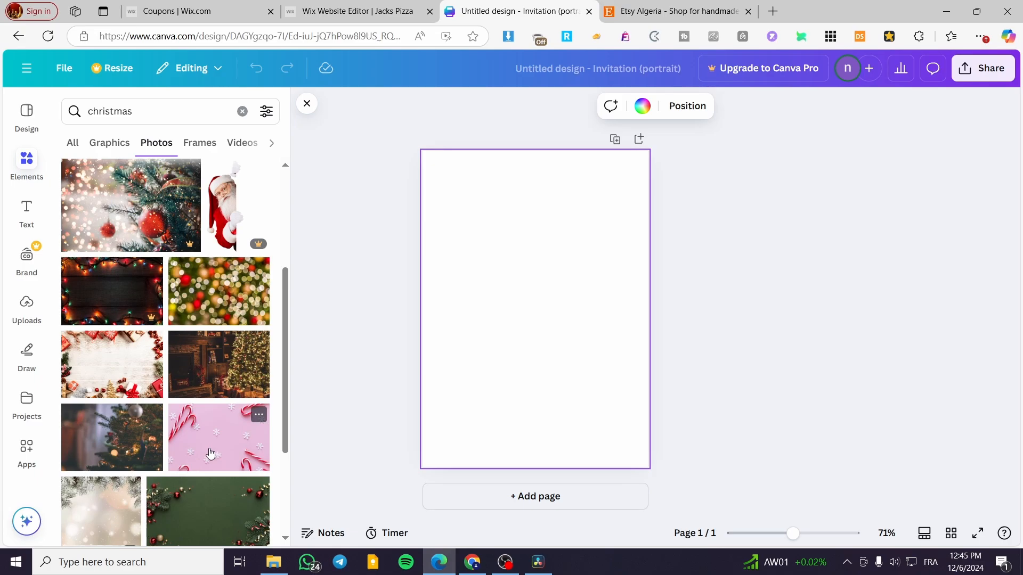
scroll(211, 453, "down", 5)
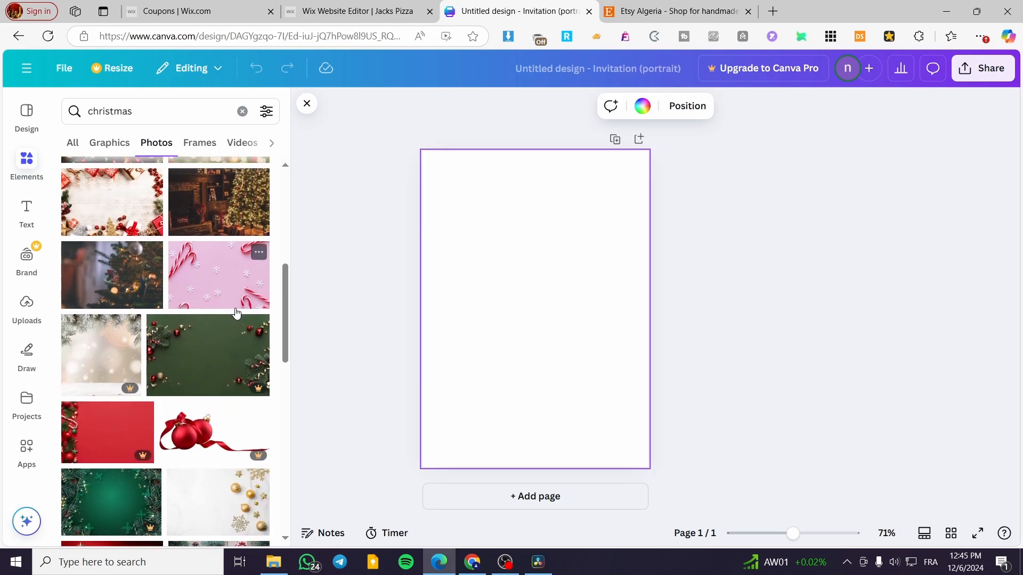
scroll(237, 313, "down", 10)
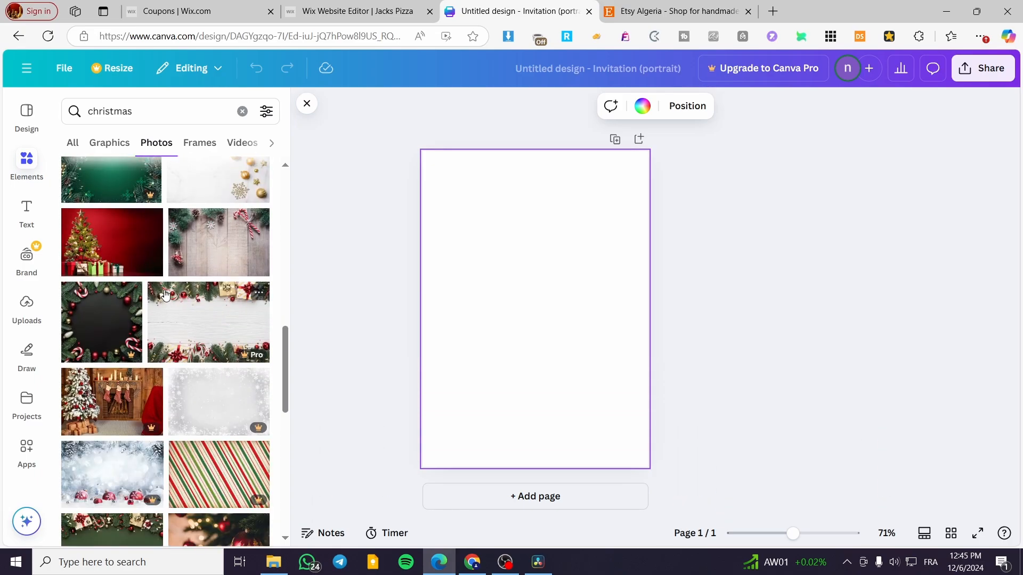
left_click(197, 322)
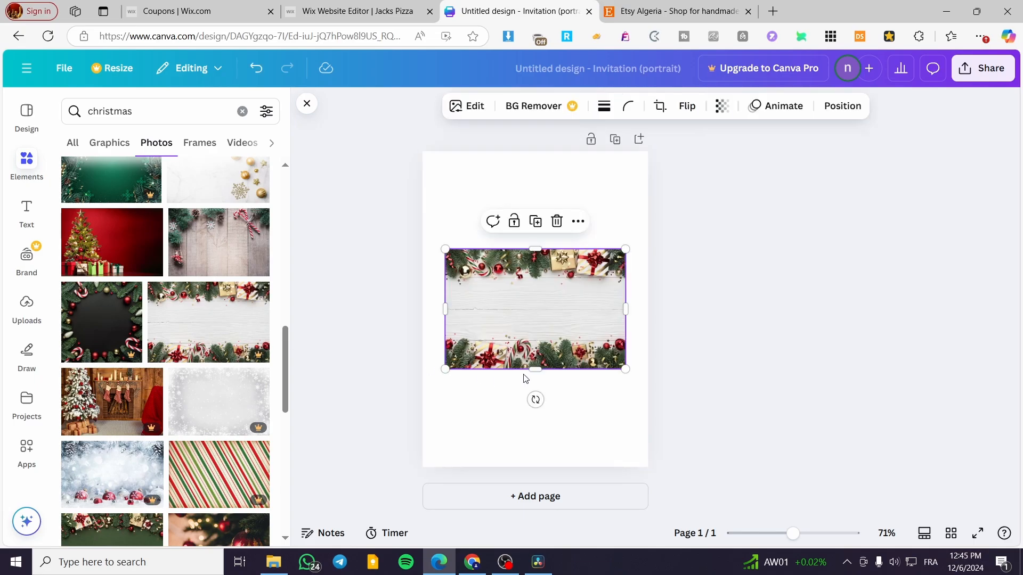
left_click_drag(535, 370, 539, 522)
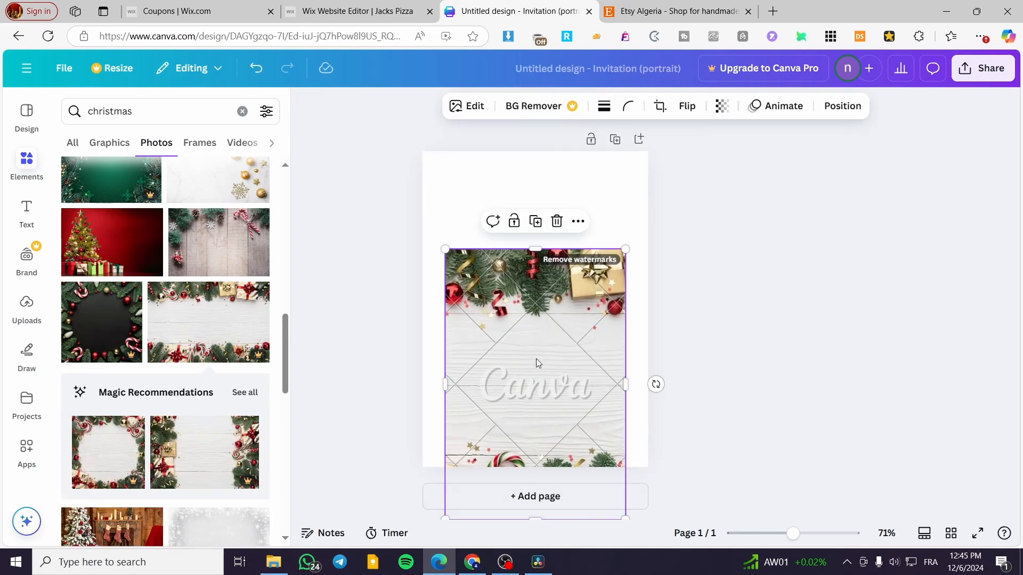
left_click(556, 221)
- Try the dark Christmas photo with a red and gold tree bauble as a full-page background, and delete it
scroll(172, 409, "down", 1)
scroll(173, 409, "down", 6)
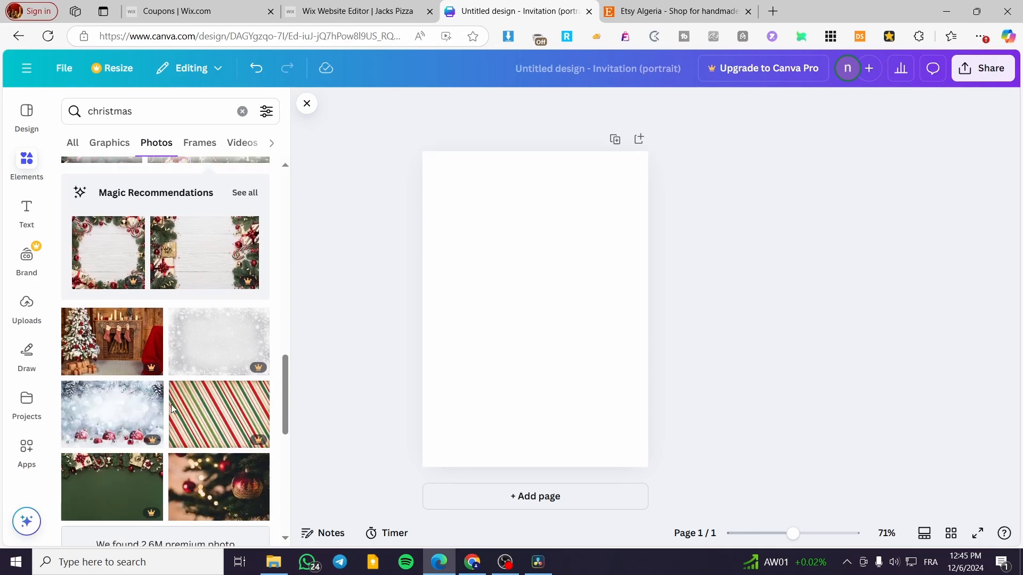
scroll(141, 464, "down", 4)
scroll(142, 464, "up", 4)
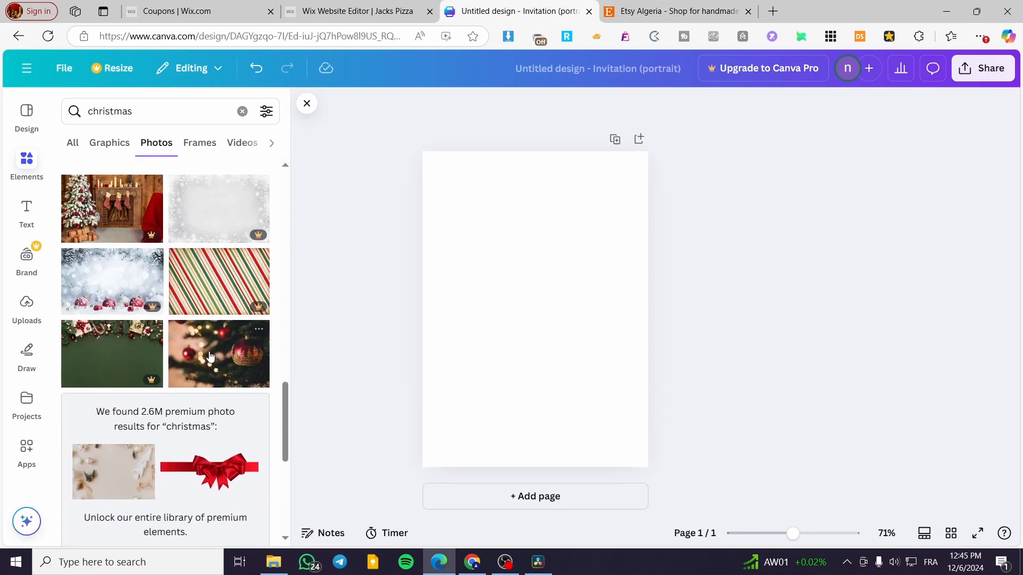
left_click(218, 353)
left_click_drag(550, 297, 549, 249)
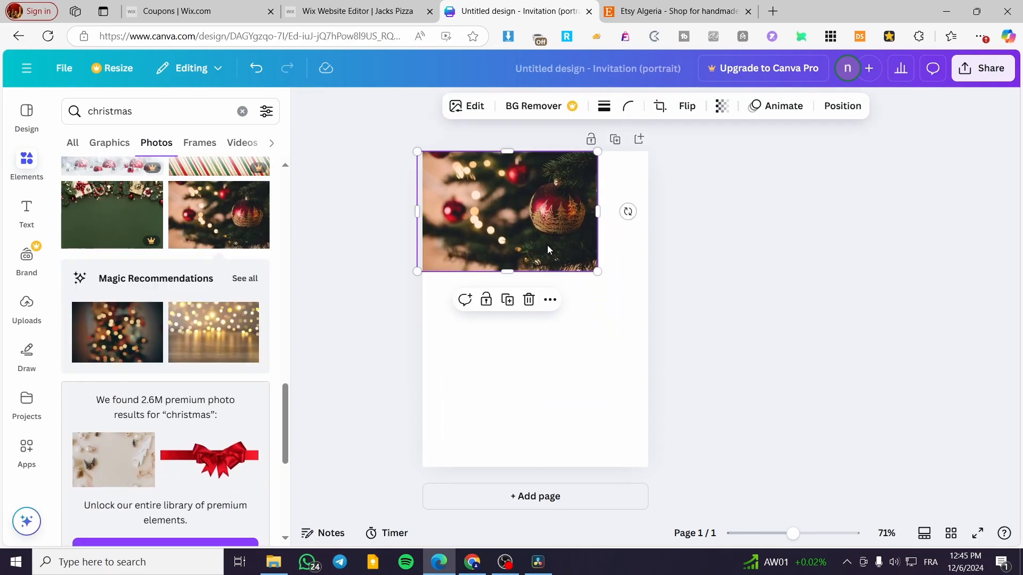
left_click_drag(508, 277, 533, 525)
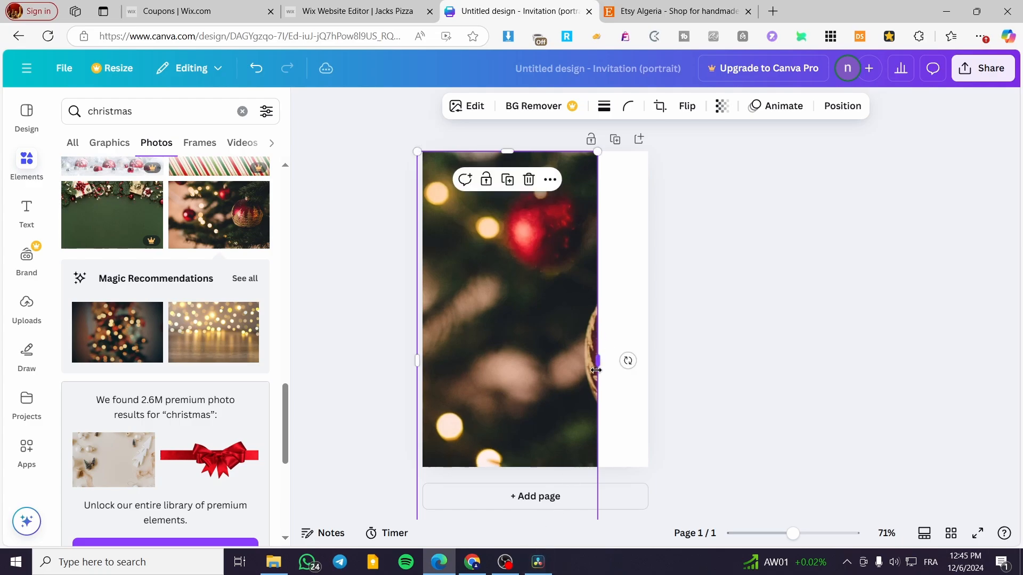
left_click_drag(598, 361, 818, 373)
left_click_drag(548, 357, 484, 345)
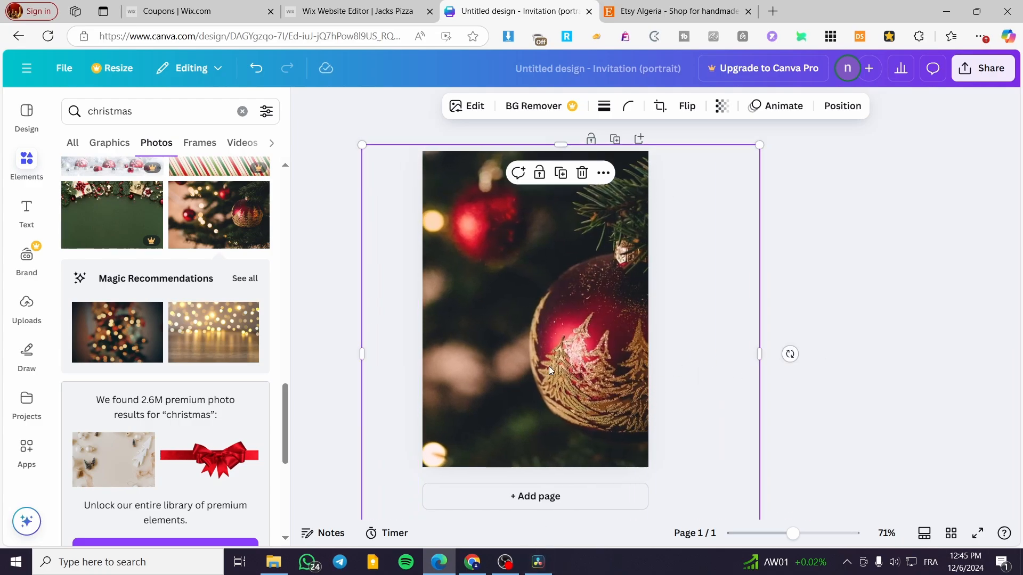
left_click(912, 344)
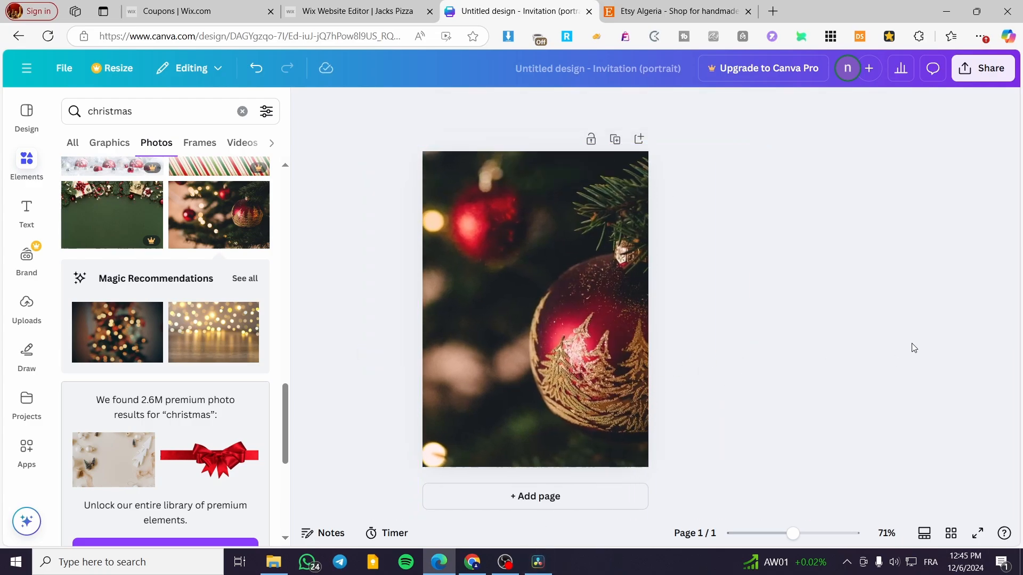
left_click(552, 316)
left_click(582, 173)
- Add the photo of snowy fir branches and red ornaments on white wood, and flip it horizontally and vertically
scroll(148, 414, "down", 6)
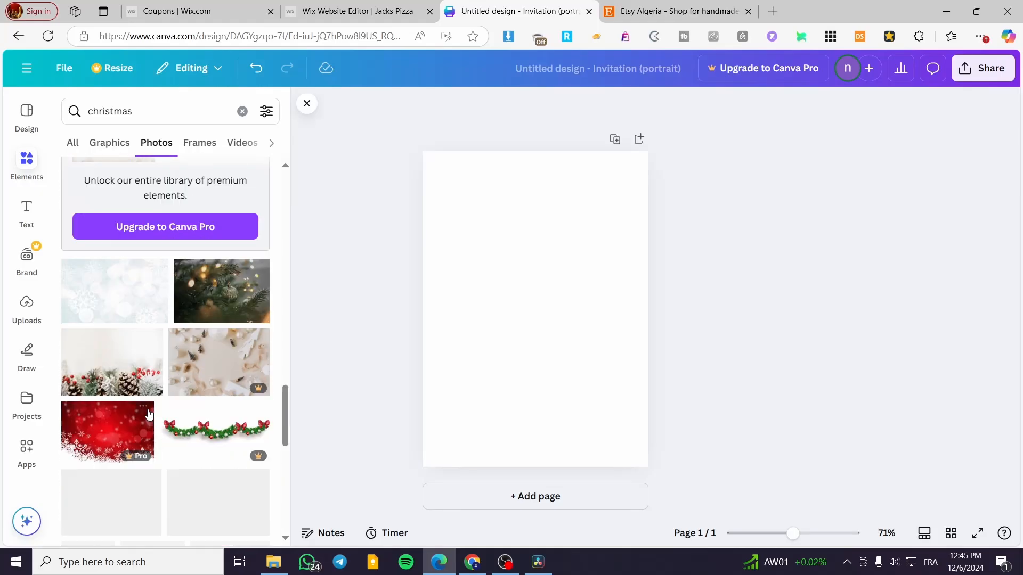
scroll(148, 415, "down", 3)
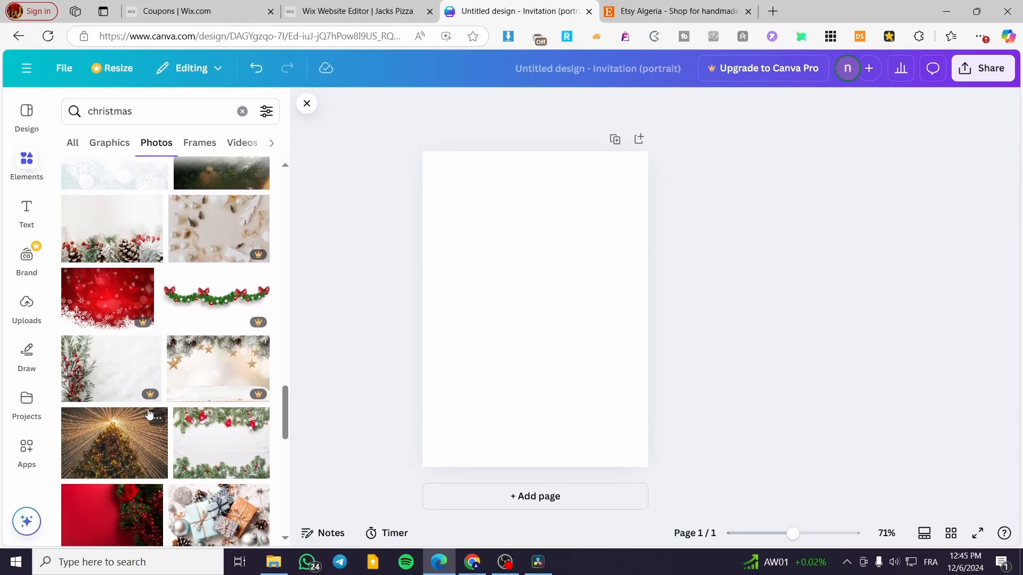
scroll(233, 307, "down", 3)
left_click(233, 308)
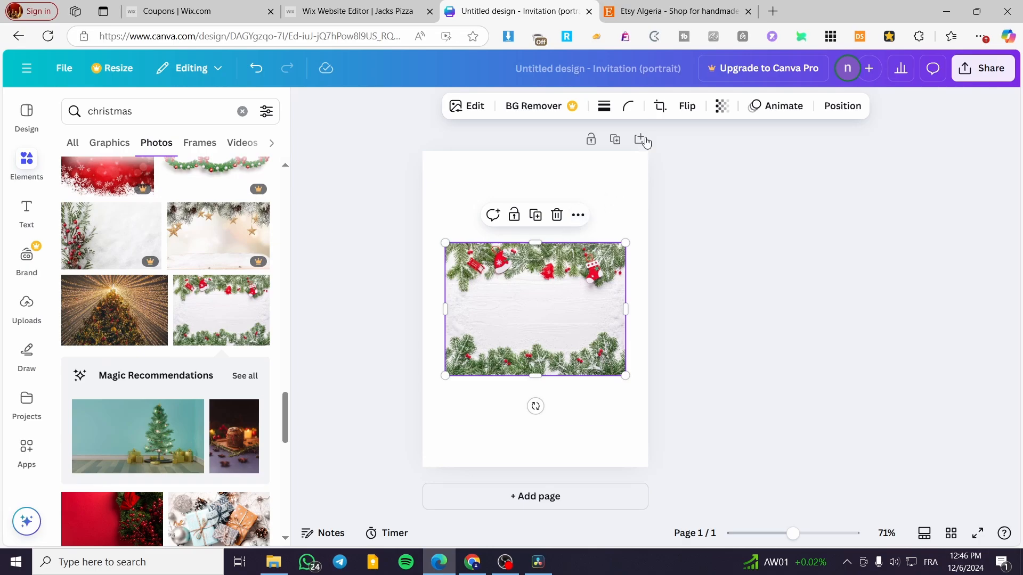
left_click(687, 106)
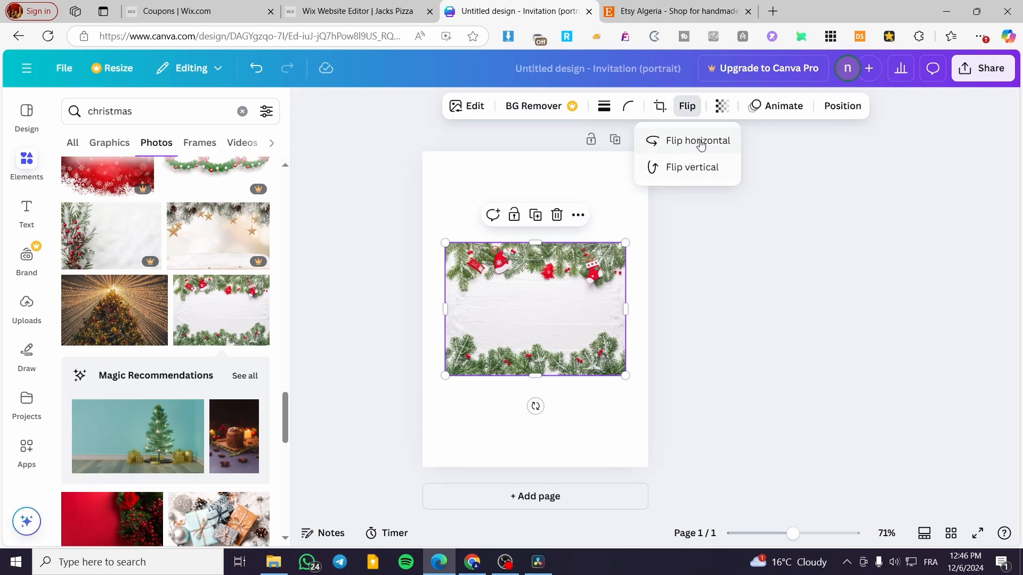
left_click(690, 141)
left_click(693, 169)
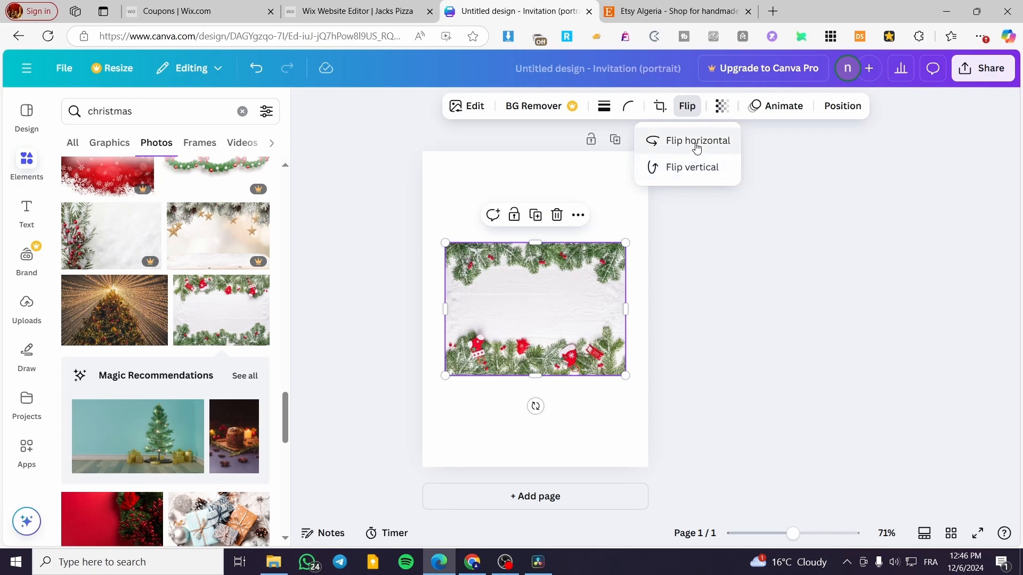
- Rotate the fir-branch photo 90 degrees counterclockwise and extend its edges to cover the whole page
left_click_drag(535, 406, 641, 309)
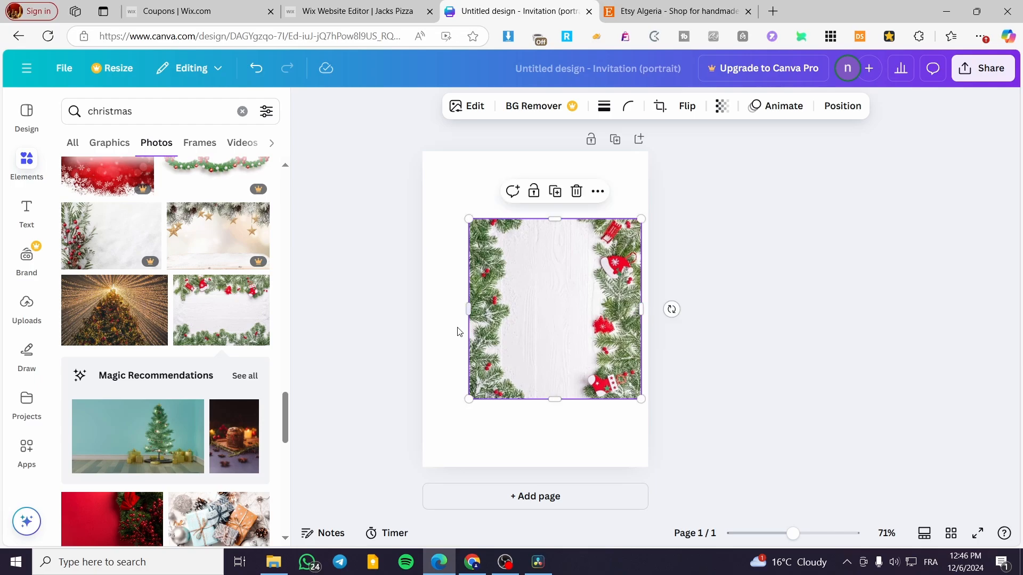
left_click_drag(469, 311, 430, 313)
left_click_drag(426, 314, 427, 313)
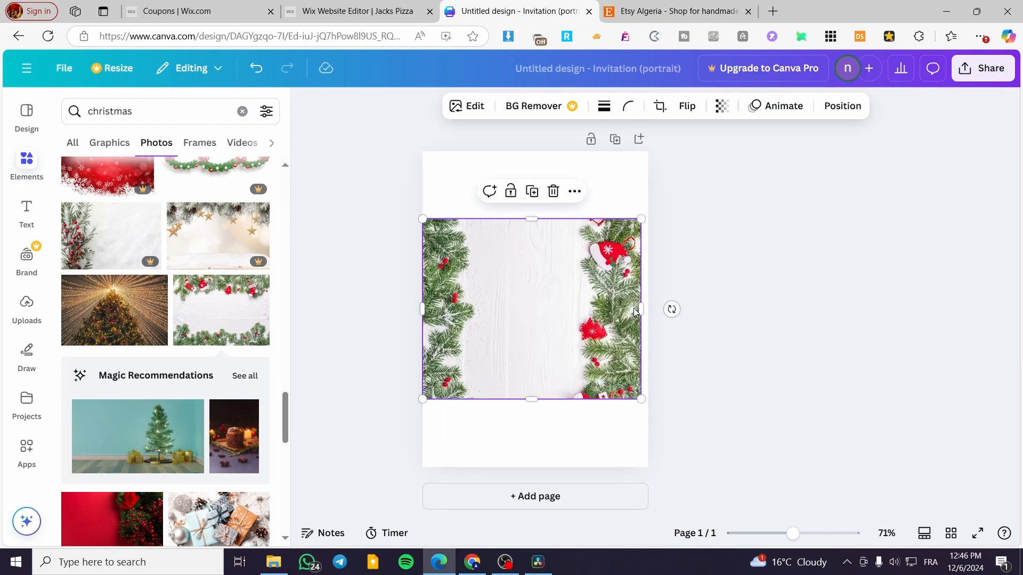
left_click_drag(643, 309, 649, 309)
left_click_drag(535, 399, 535, 467)
left_click_drag(539, 219, 535, 151)
left_click(887, 258)
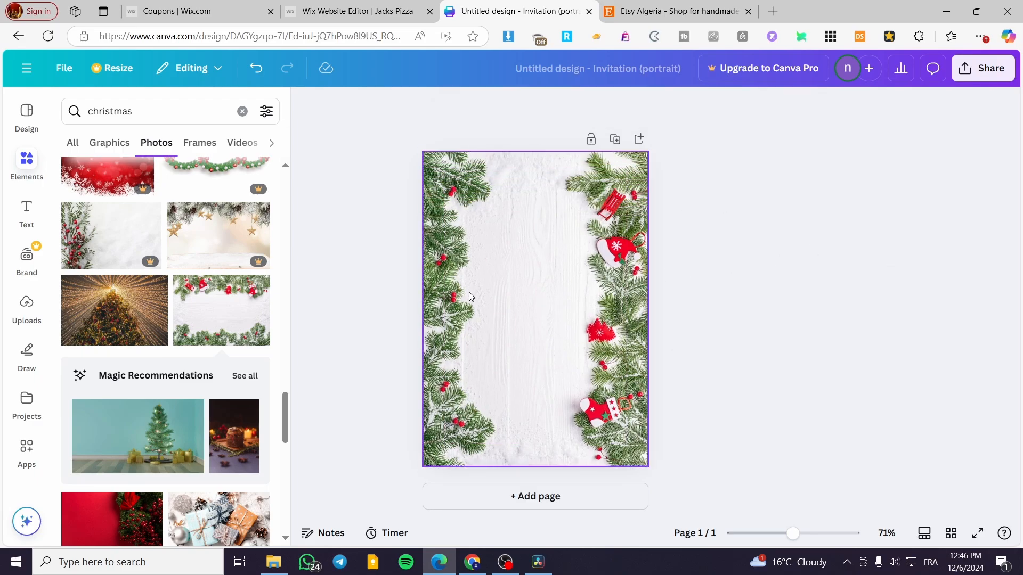
- Return to the Christmas element results and show all the matching graphics
left_click(23, 214)
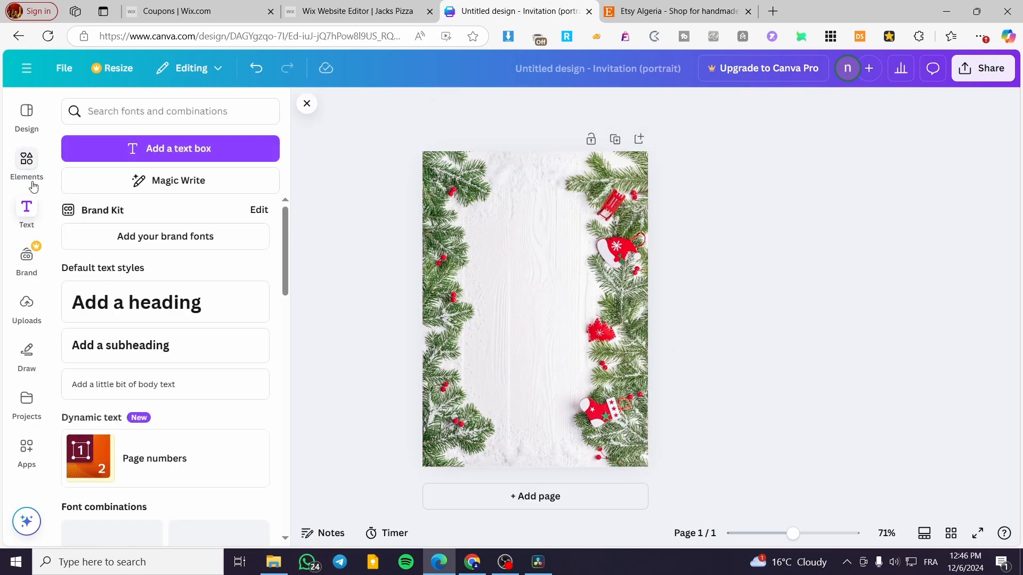
left_click(28, 165)
scroll(233, 198, "up", 10)
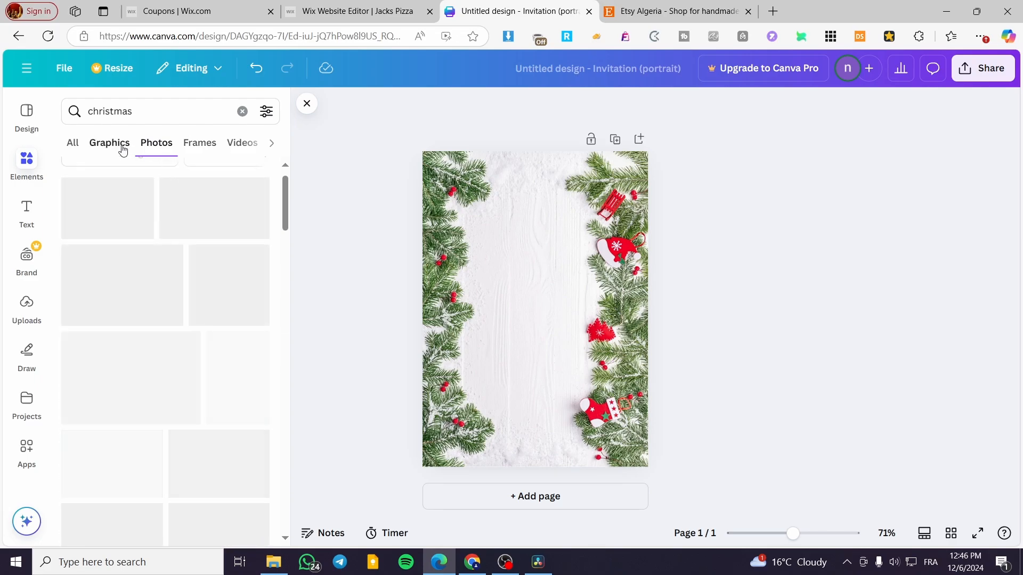
left_click(70, 151)
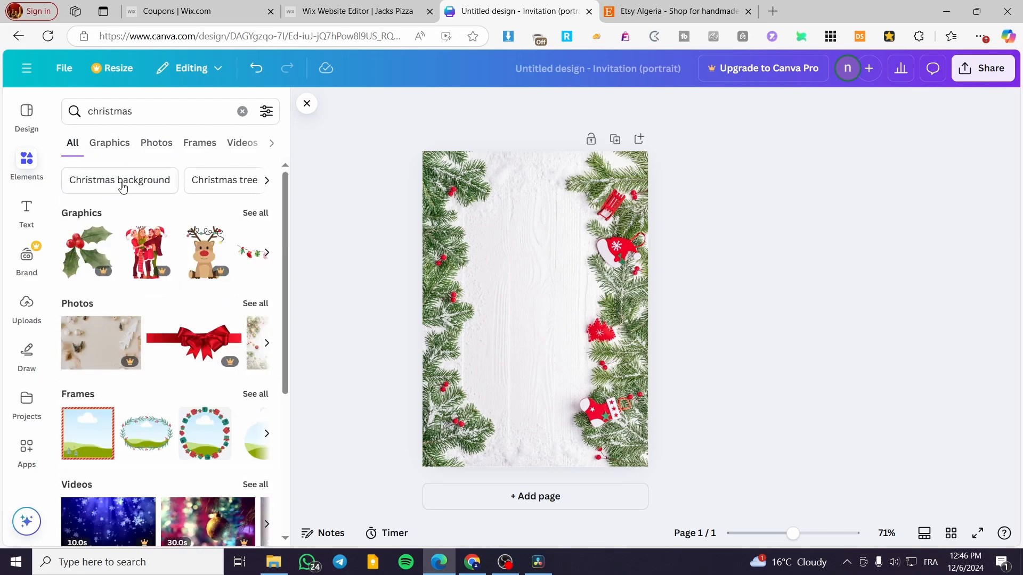
left_click(266, 214)
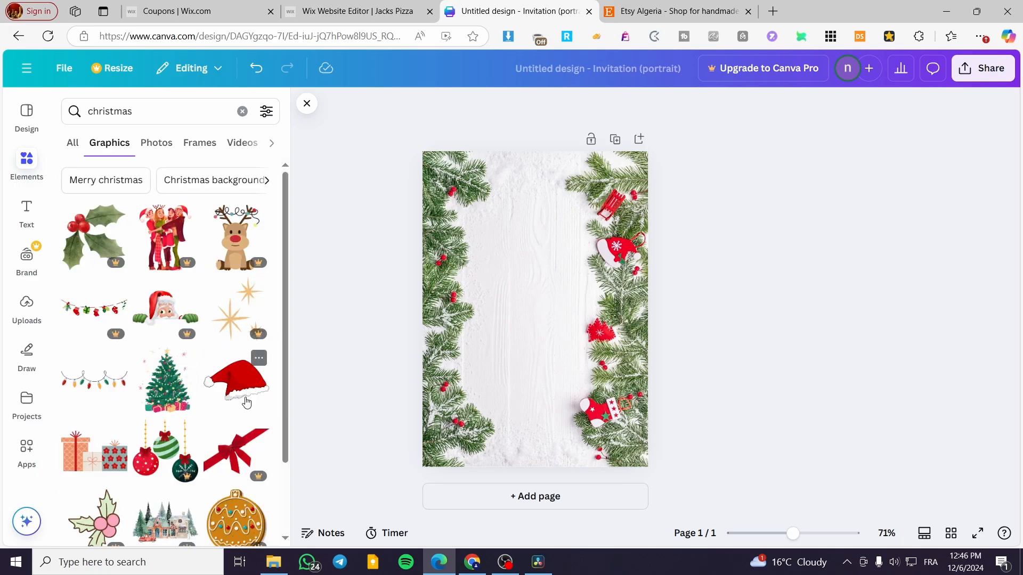
- Add a red Santa hat graphic at reduced size, tilted slightly counterclockwise, beside the upper part of the left fir branches
left_click(246, 385)
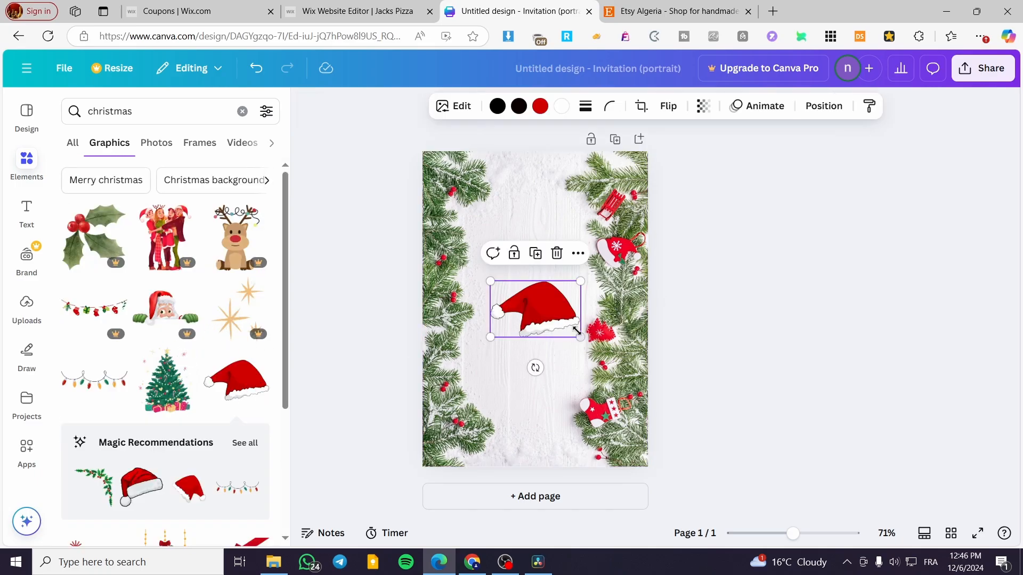
left_click_drag(578, 335, 547, 319)
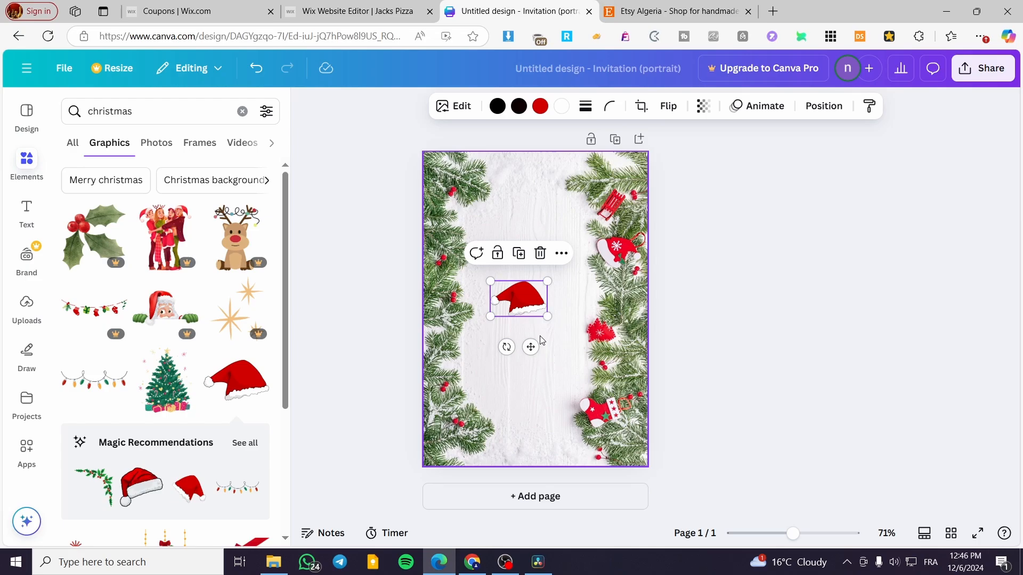
left_click(510, 355)
left_click(517, 299)
left_click_drag(507, 347, 512, 266)
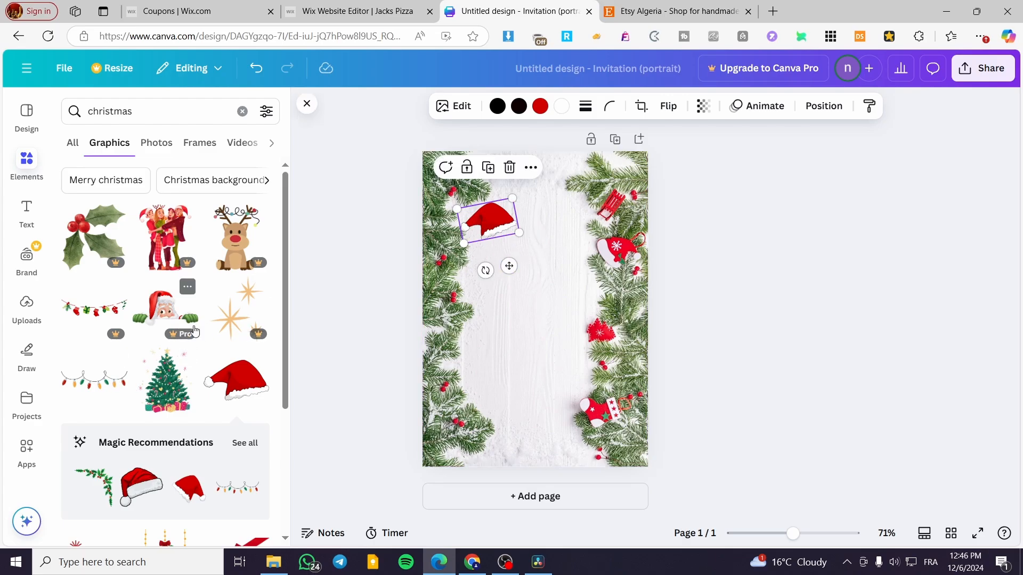
- Add the gingerbread man graphic at a small size on the page's bottom edge, beside the right fir branches
scroll(107, 405, "down", 5)
scroll(85, 437, "down", 3)
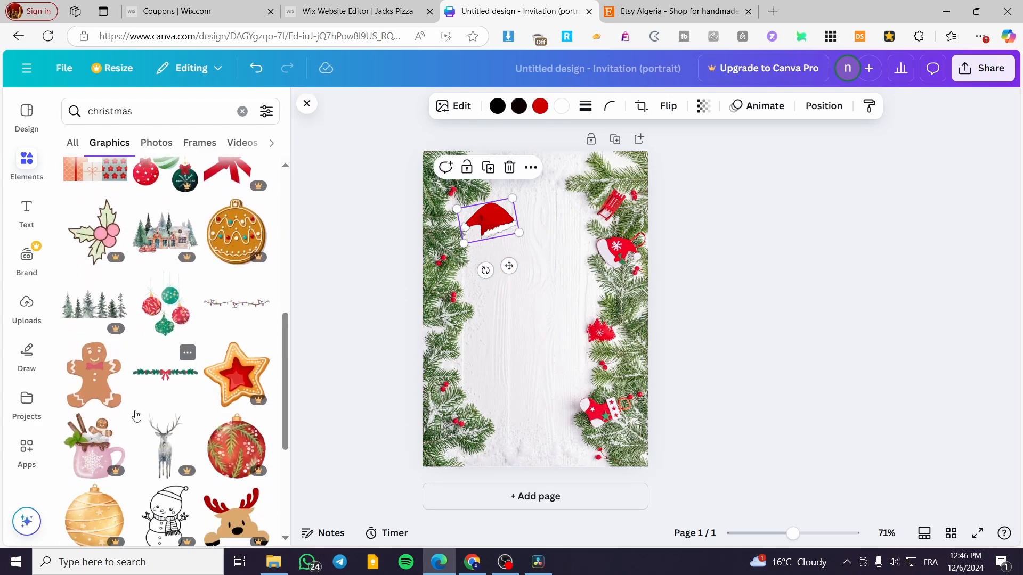
left_click(93, 368)
left_click_drag(580, 363, 586, 498)
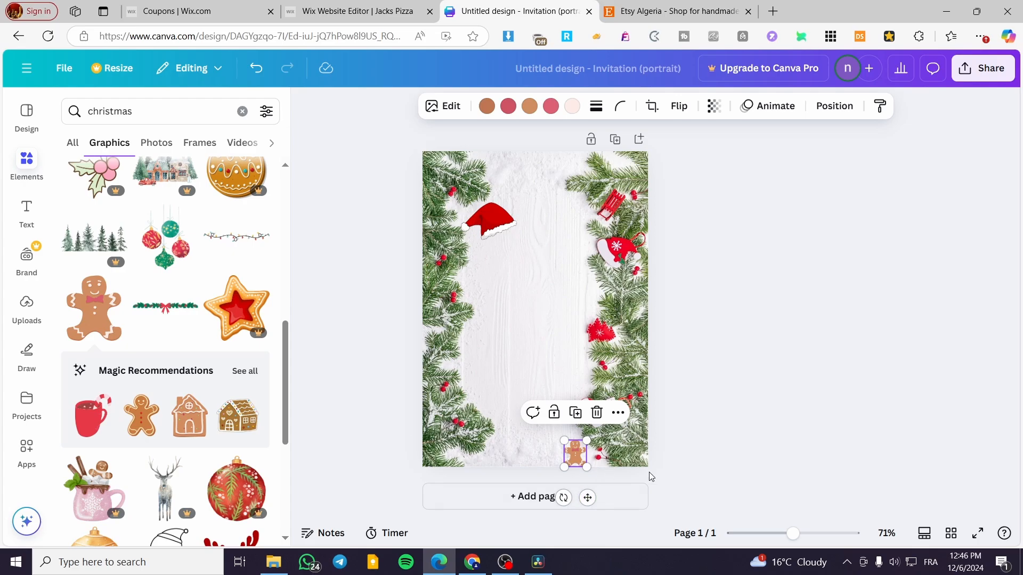
- Duplicate the gingerbread man and place the copy level with it on the page's bottom edge, beside the left branches
left_click(573, 457)
left_click(573, 415)
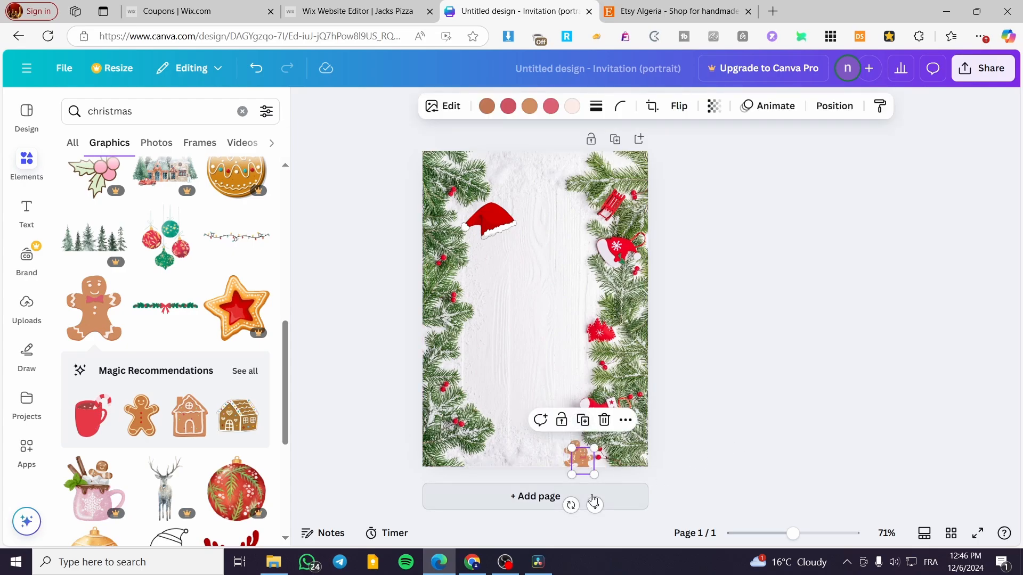
left_click_drag(591, 498, 510, 494)
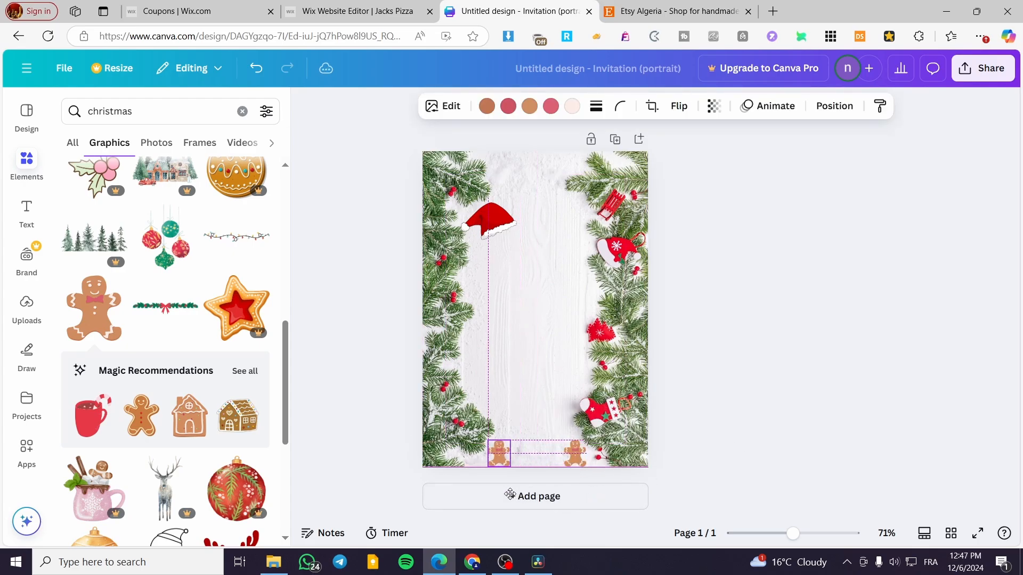
left_click(766, 381)
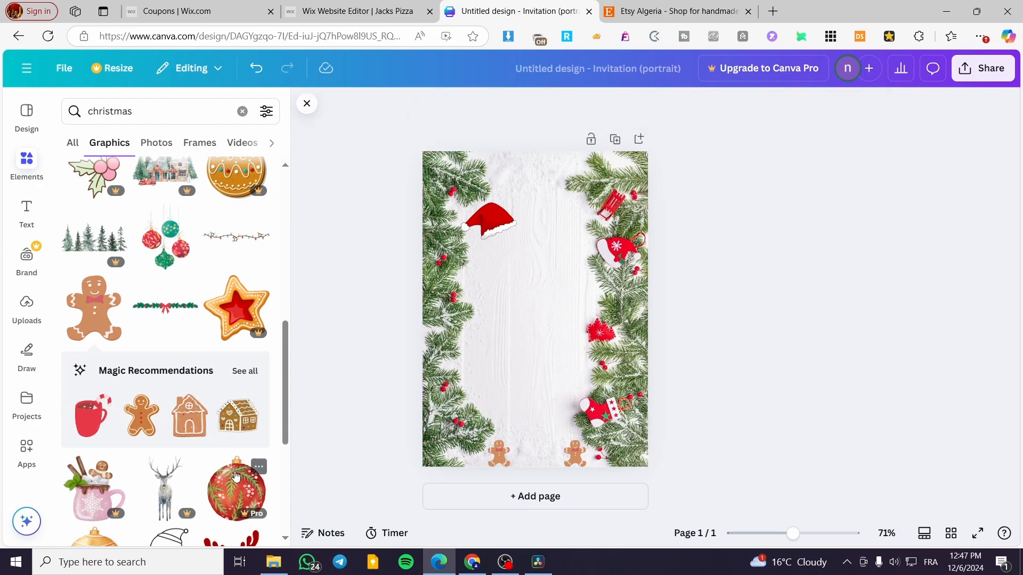
- Try the thin red ribbon bow from the Christmas graphics on the page, and delete it
scroll(157, 442, "down", 3)
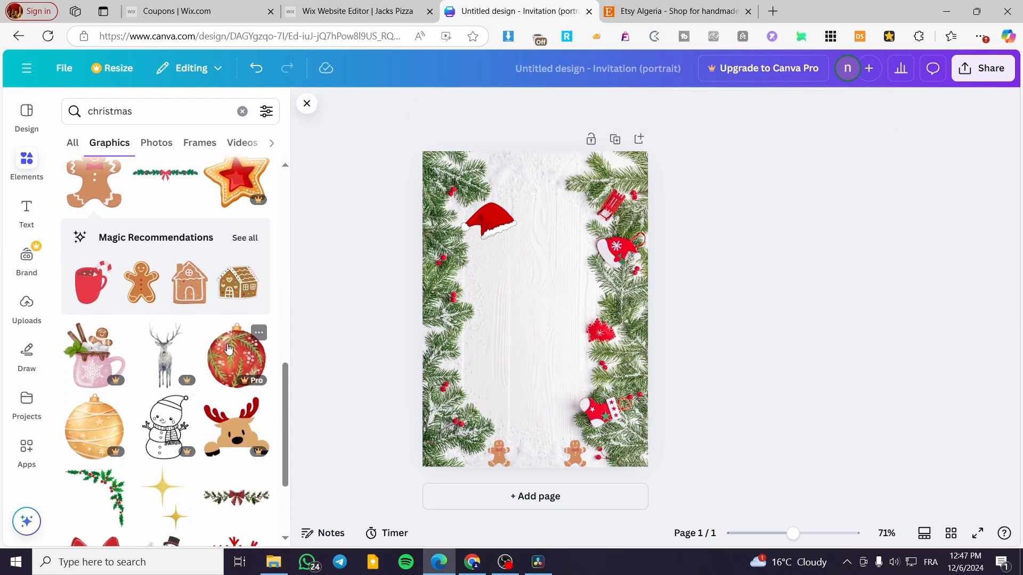
scroll(179, 313, "down", 5)
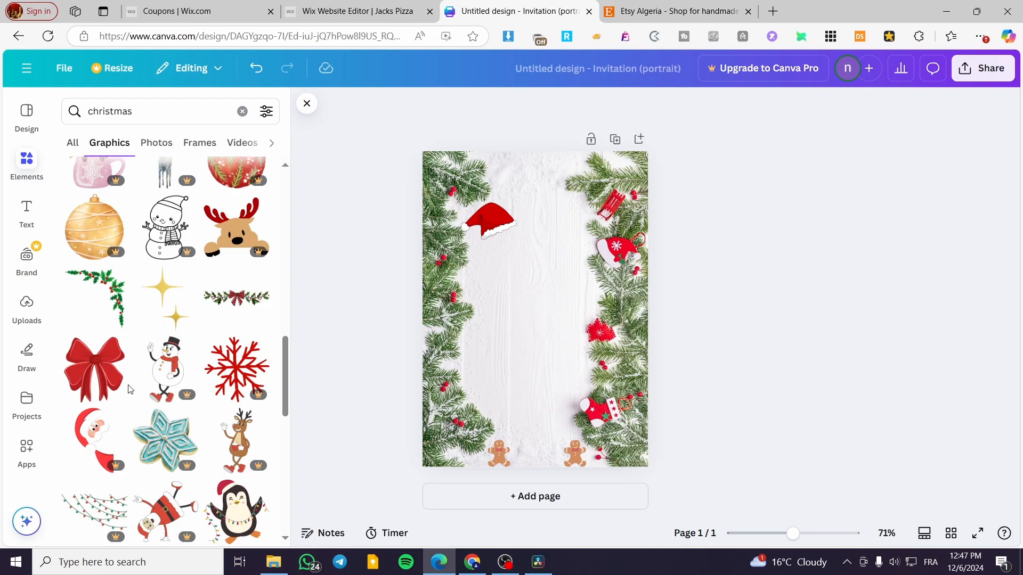
scroll(128, 389, "down", 5)
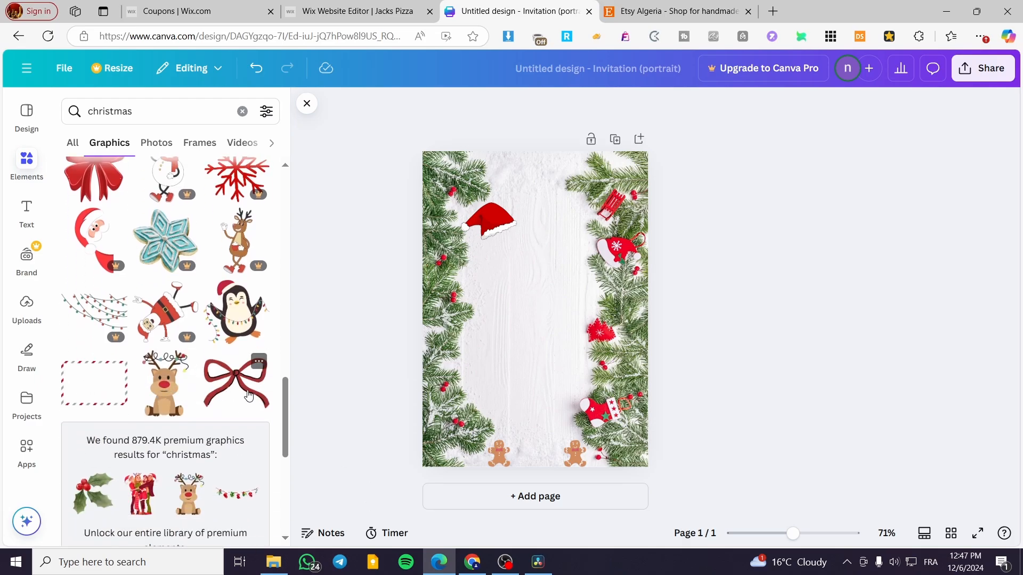
left_click(249, 395)
left_click(557, 248)
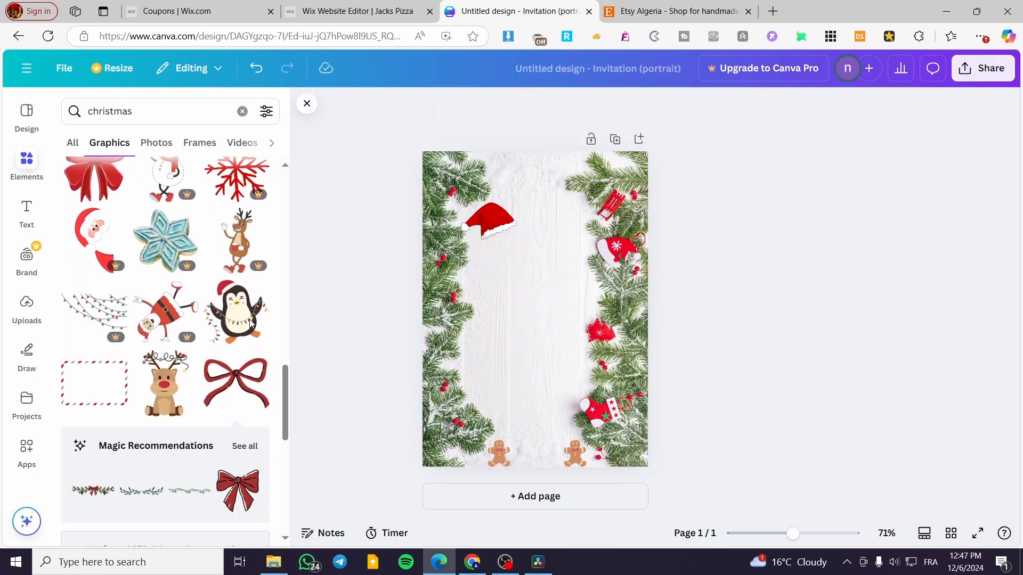
scroll(170, 353, "down", 8)
scroll(171, 354, "down", 3)
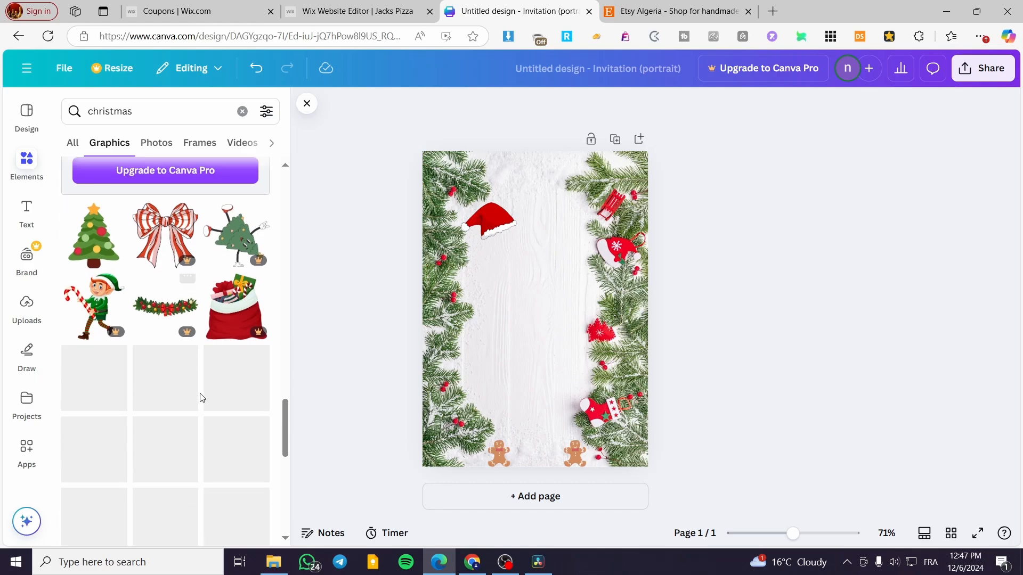
scroll(196, 400, "up", 6)
- Add a heading that reads "Christmas Eve" with "Party" on a second line
left_click(29, 218)
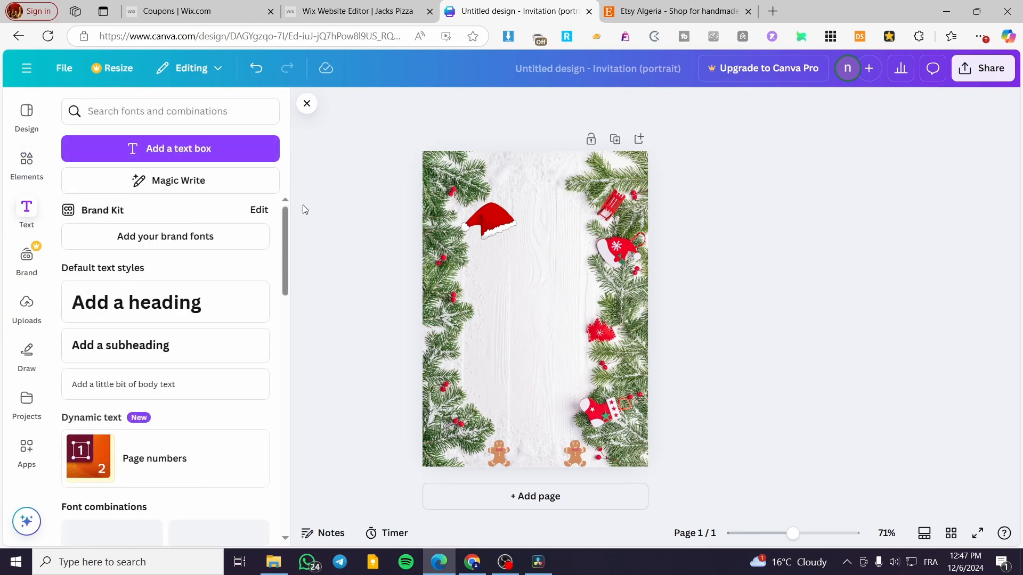
left_click(205, 308)
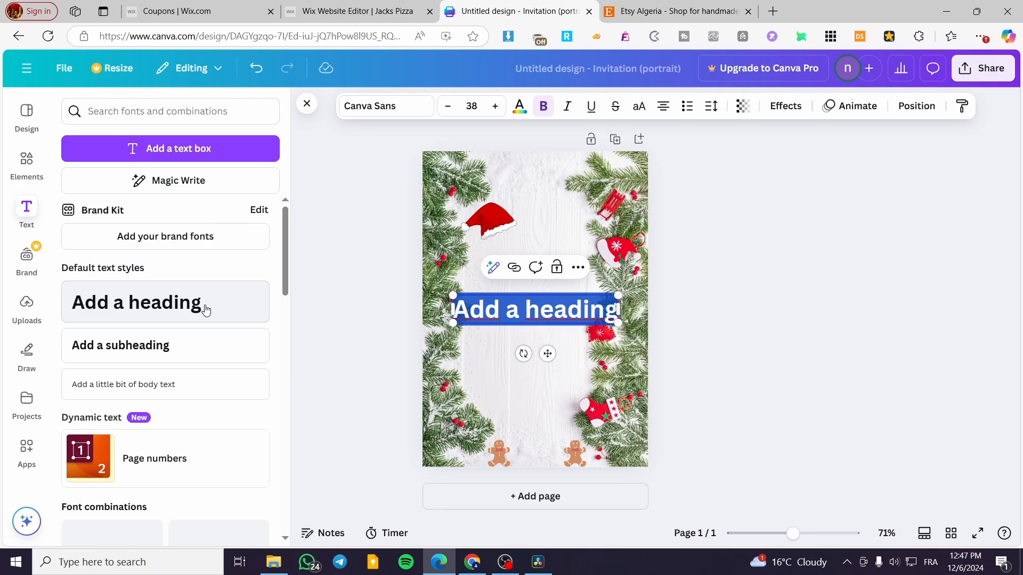
type("Ch")
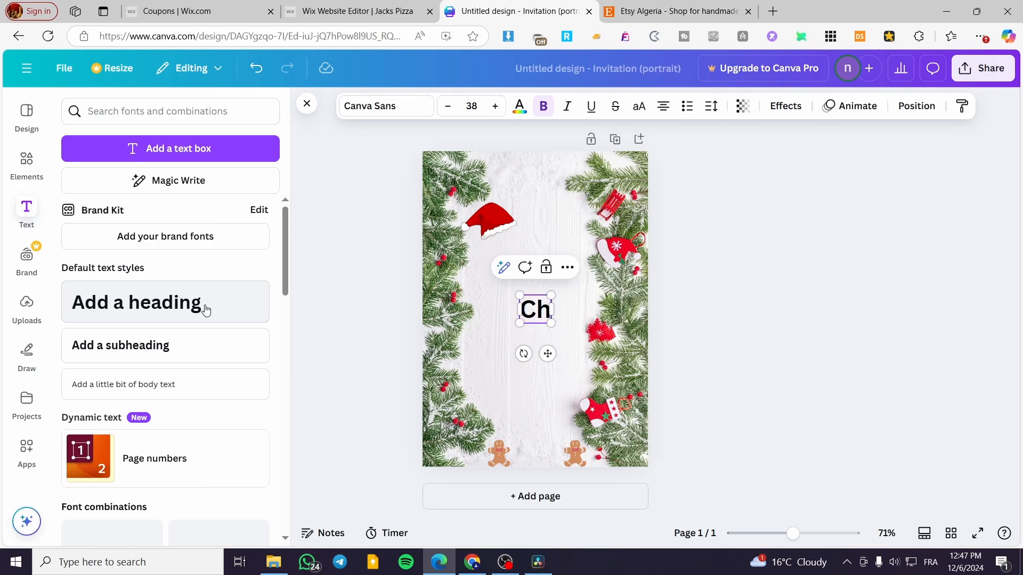
type("ristams")
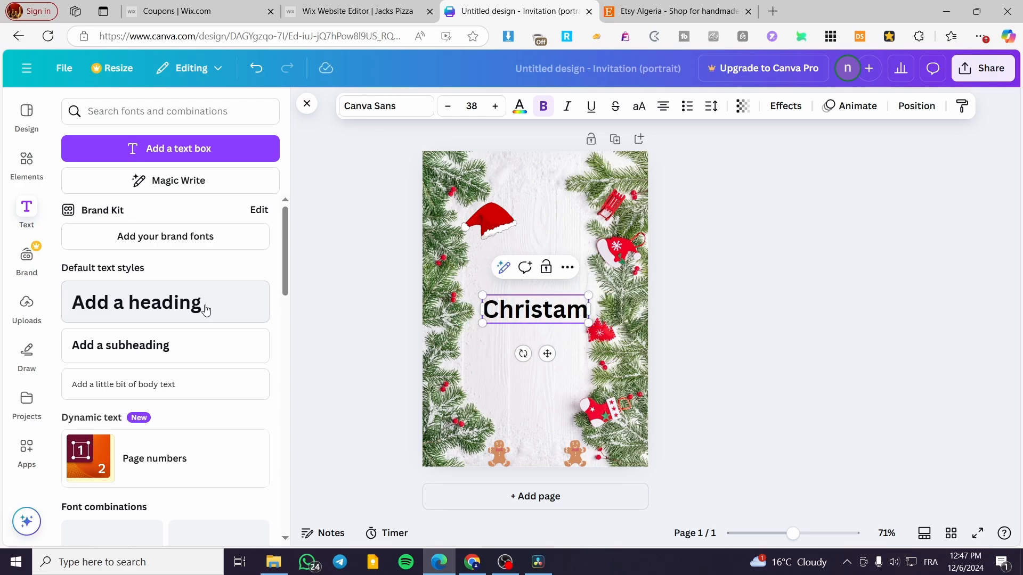
key("BackSpace")
key("BackSpace")
key("BackSpace")
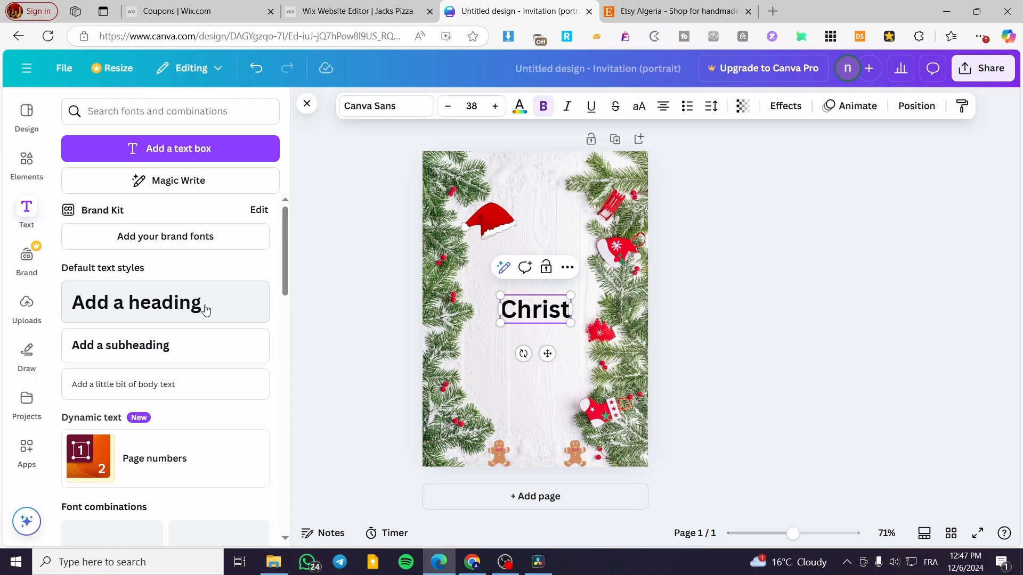
type("mas")
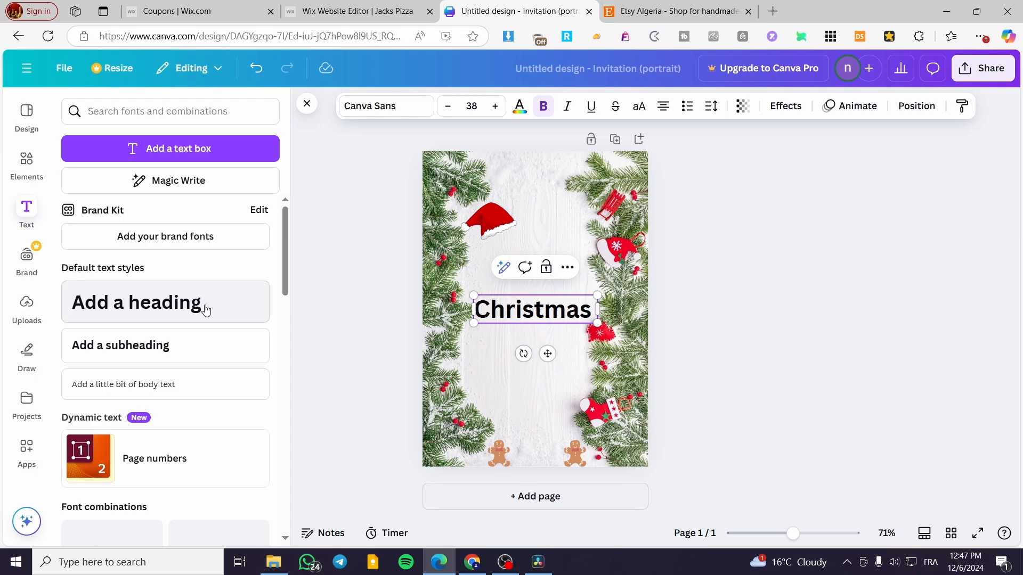
type(" Part")
key("BackSpace")
key("BackSpace")
key("BackSpace")
key("BackSpace")
key("BackSpace")
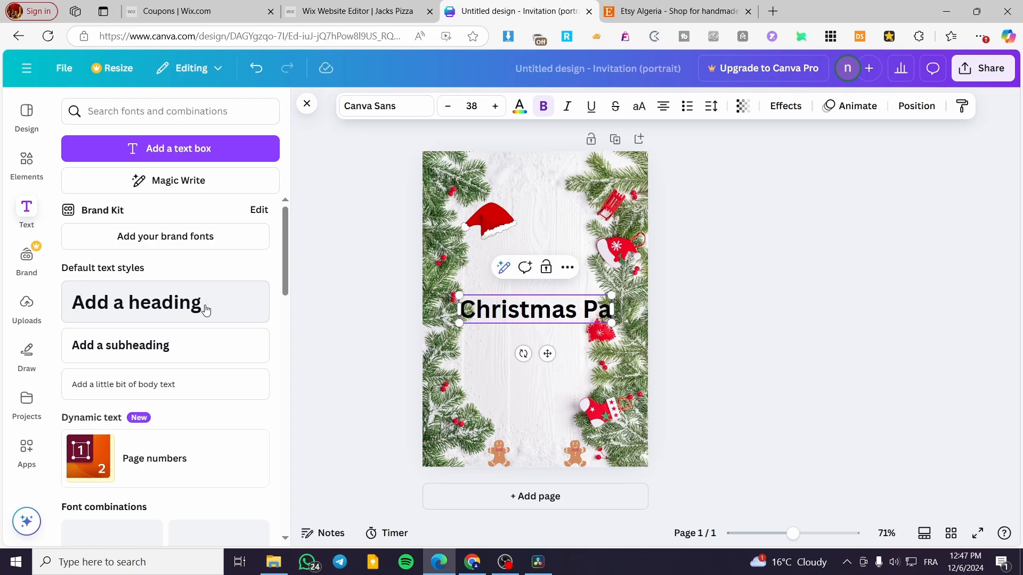
type("Eve")
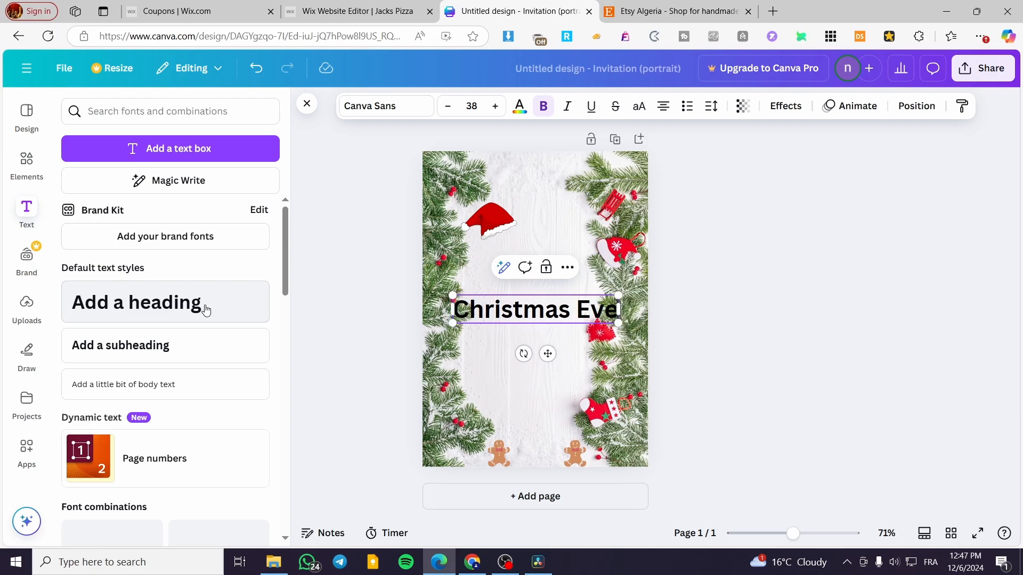
key("Return")
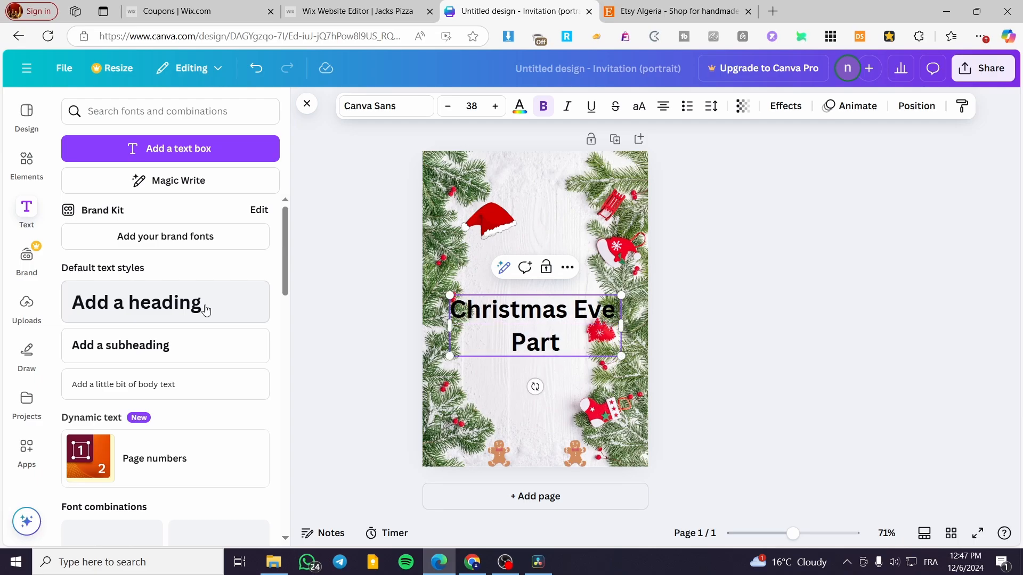
- Set the font of the entire "Christmas Eve Party" heading to Nickainley
left_click(408, 111)
scroll(178, 339, "down", 3)
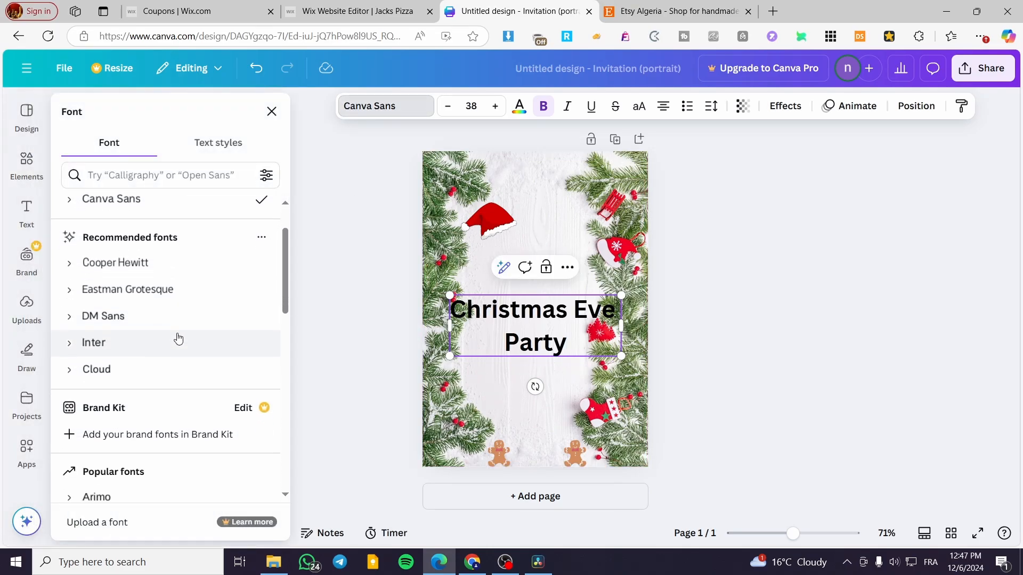
scroll(180, 336, "down", 3)
scroll(197, 334, "down", 3)
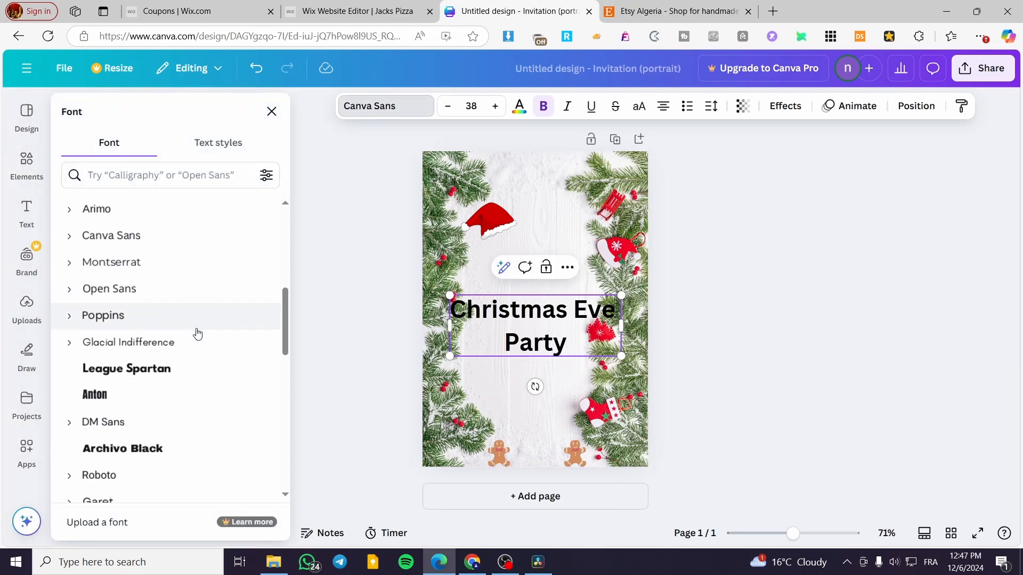
scroll(187, 410, "down", 3)
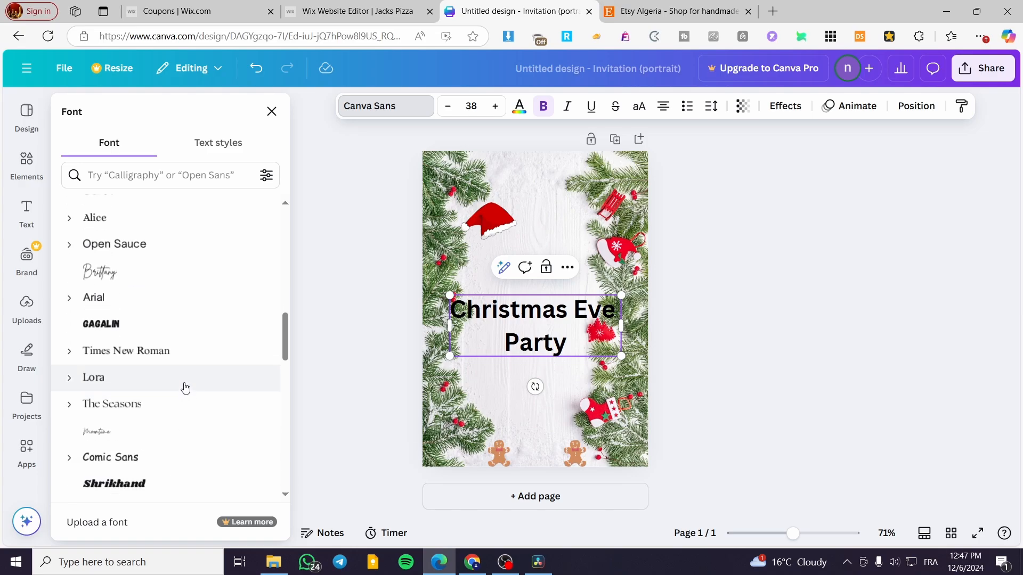
scroll(191, 374, "down", 2)
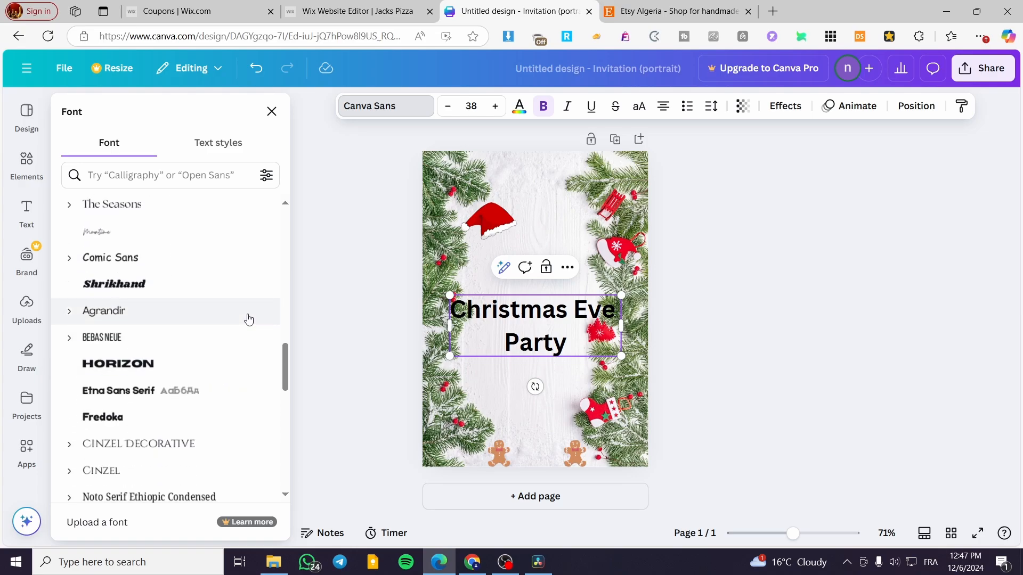
scroll(245, 331, "down", 1)
scroll(248, 349, "down", 4)
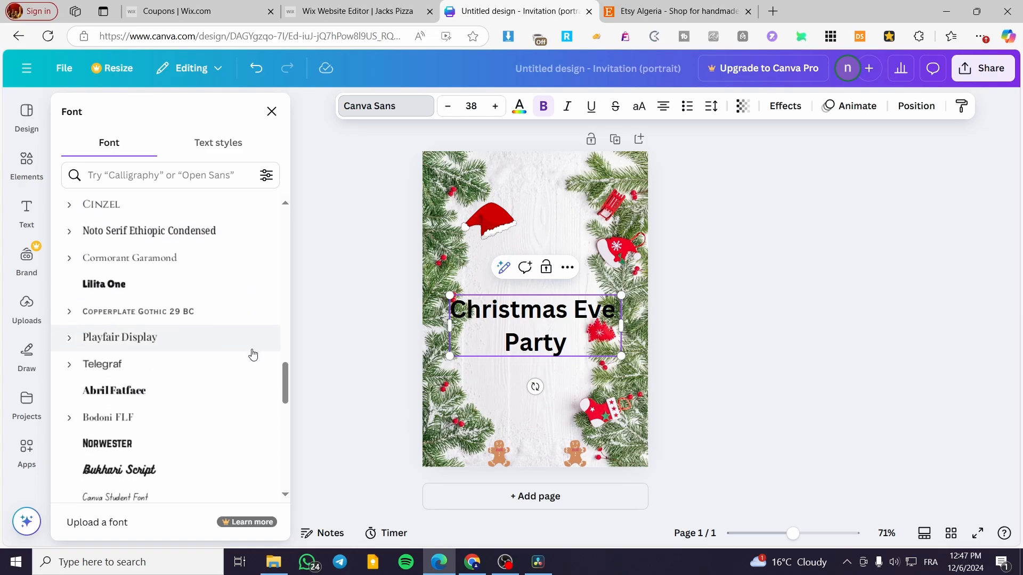
scroll(252, 354, "down", 3)
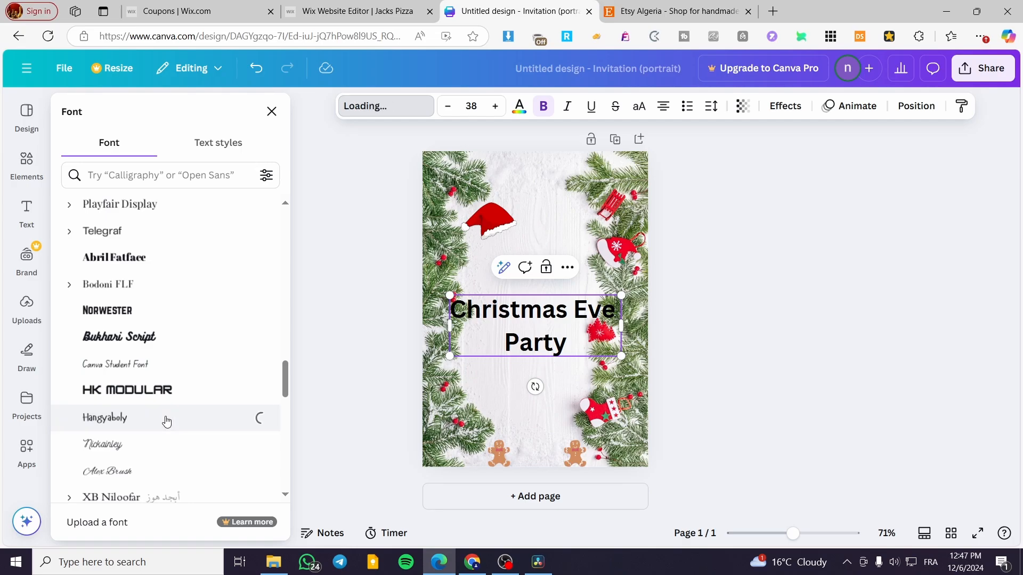
double_click(585, 336)
key("ctrl+a")
left_click(150, 413)
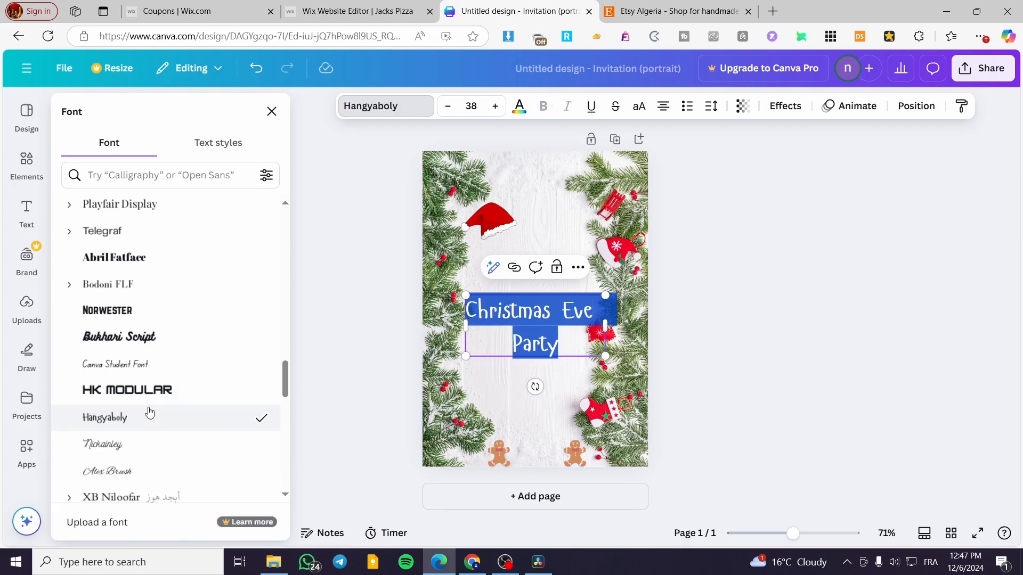
left_click(156, 444)
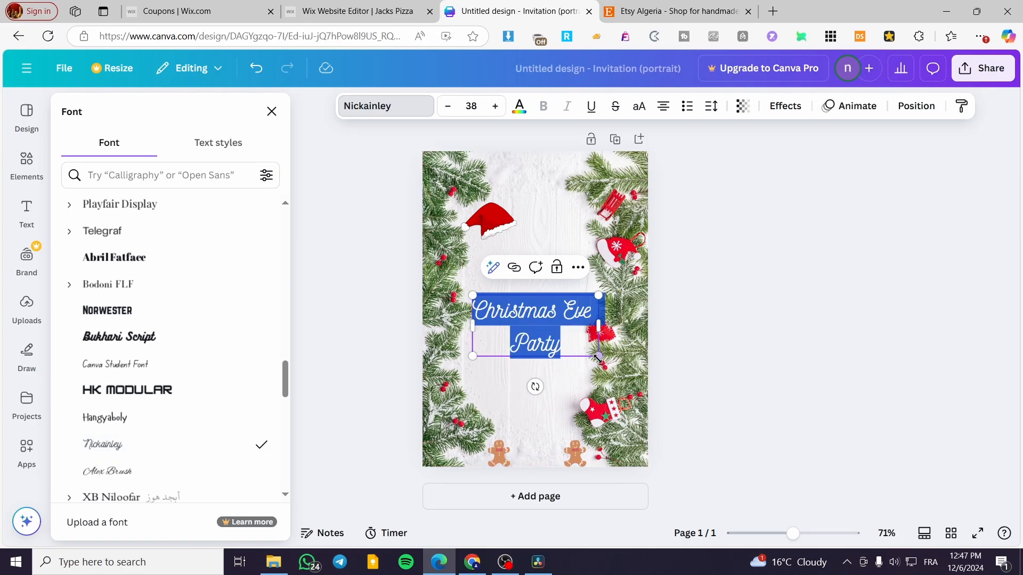
- Enlarge the heading to font size 49.5 and move it up to just below the Santa hat
left_click_drag(599, 356, 637, 375)
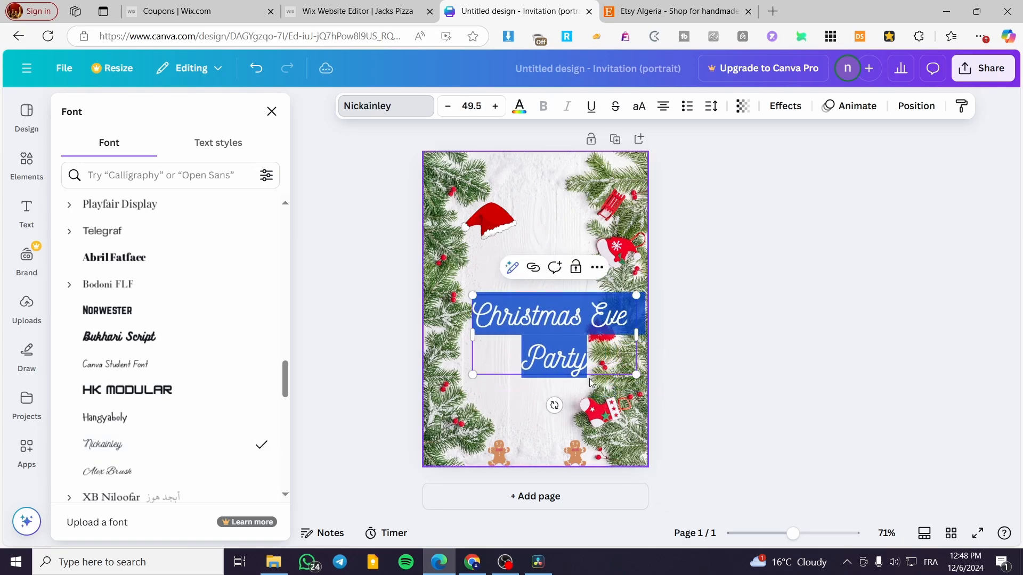
left_click(762, 359)
left_click(775, 347)
left_click_drag(562, 331, 549, 268)
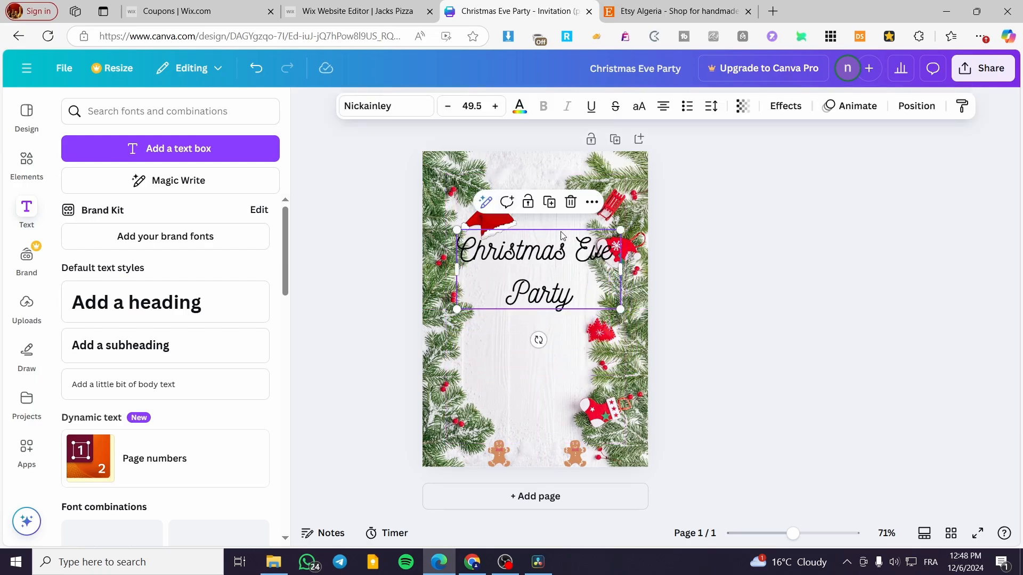
- Apply the Neon text effect to the "Christmas Eve Party" heading
left_click(786, 107)
left_click(243, 363)
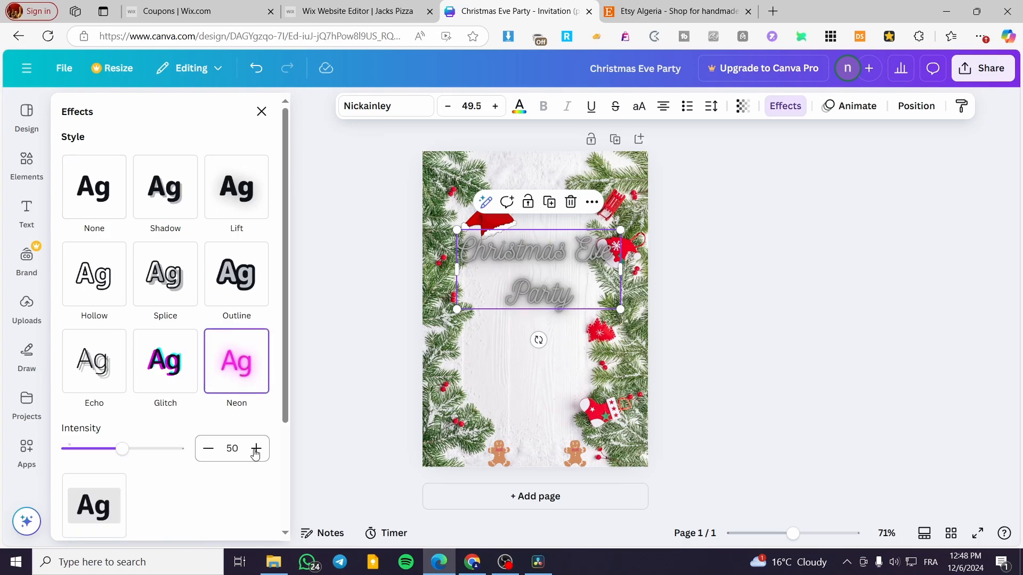
scroll(137, 468, "down", 2)
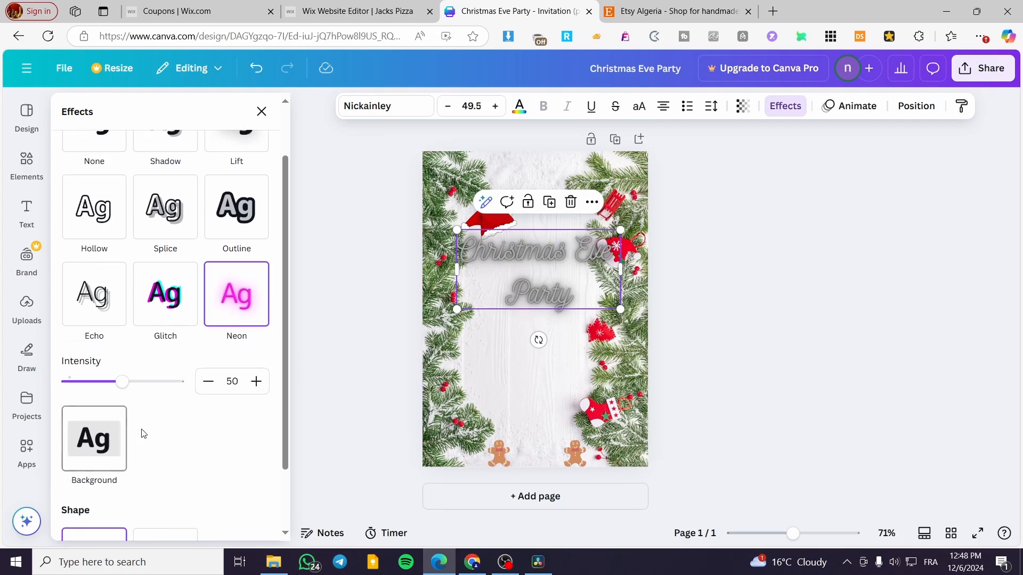
scroll(240, 399, "down", 1)
scroll(235, 400, "up", 3)
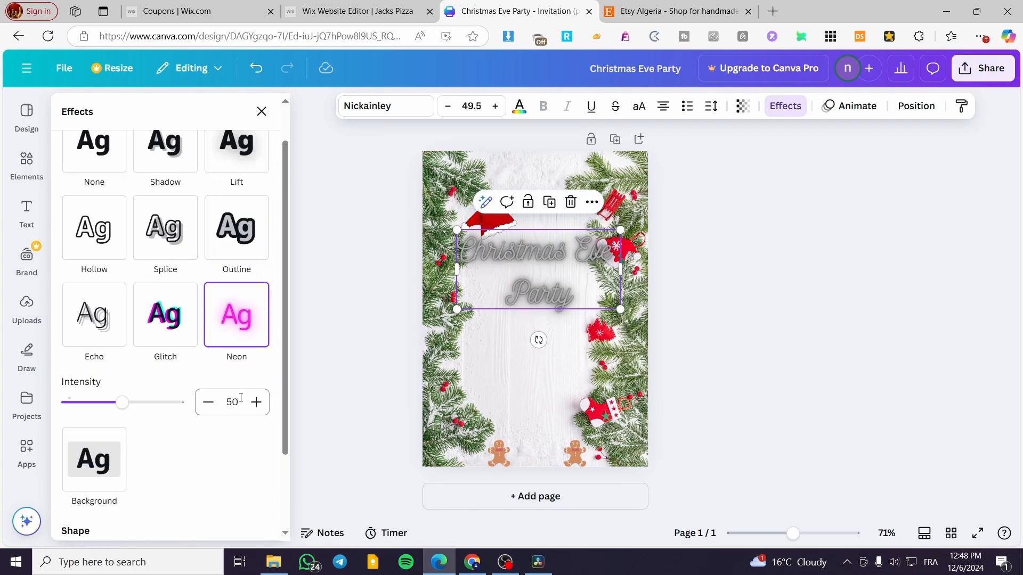
- Color the heading with the bright red from the default solid colors
left_click(519, 106)
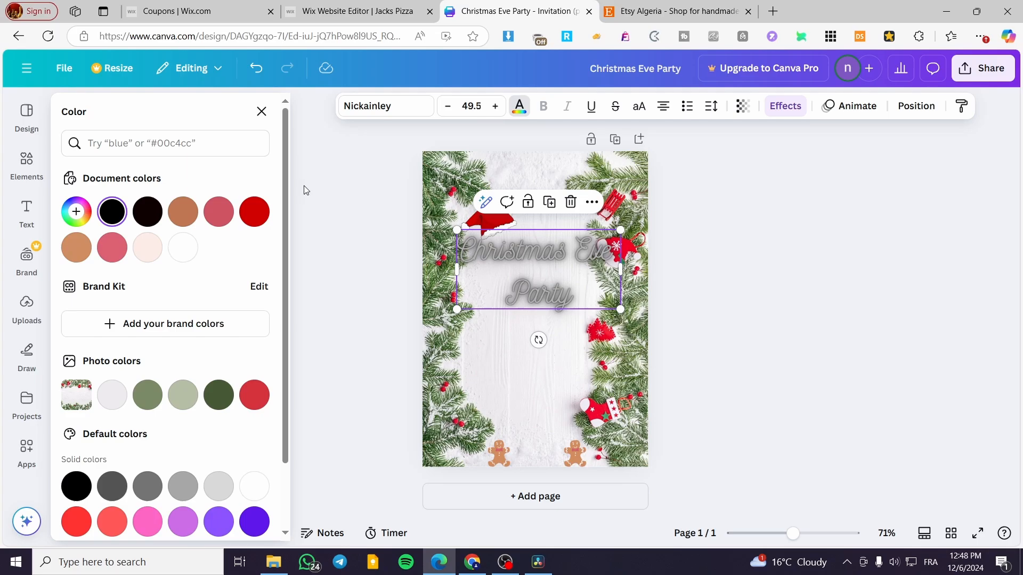
left_click(255, 211)
scroll(169, 475, "down", 1)
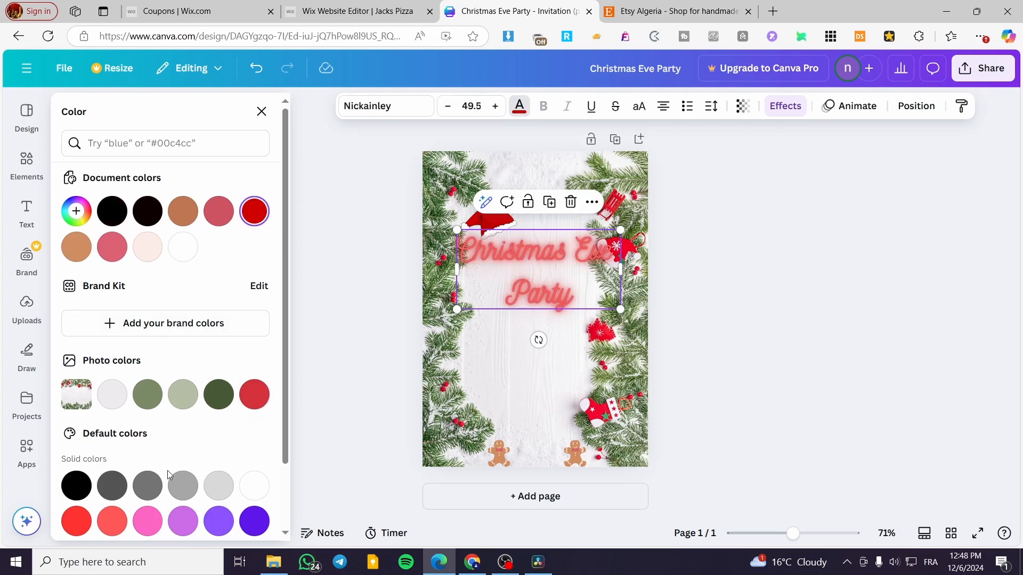
left_click(81, 521)
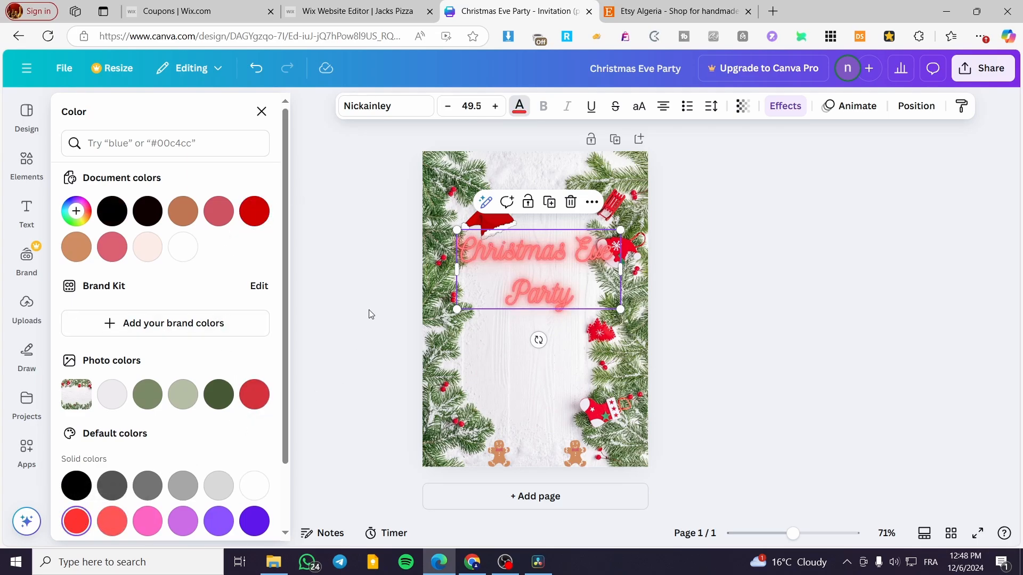
- Lower the heading's Neon effect intensity to 1
left_click(776, 106)
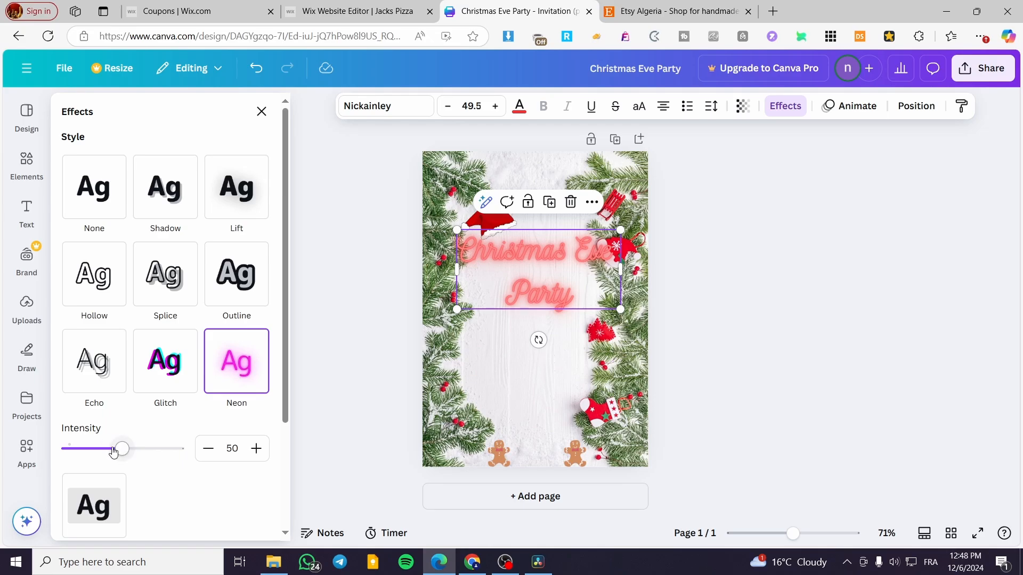
left_click_drag(113, 451, 57, 454)
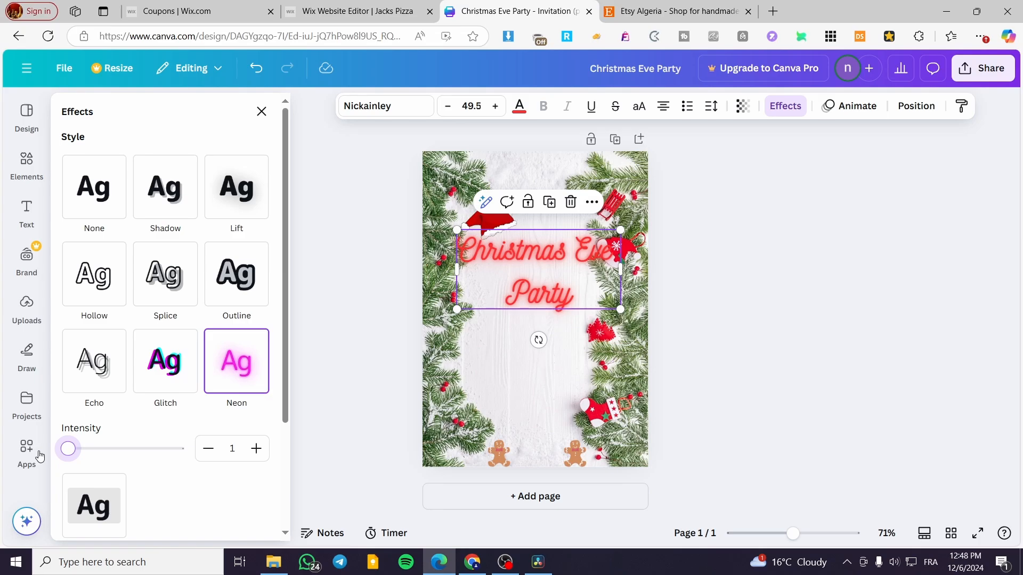
left_click(798, 268)
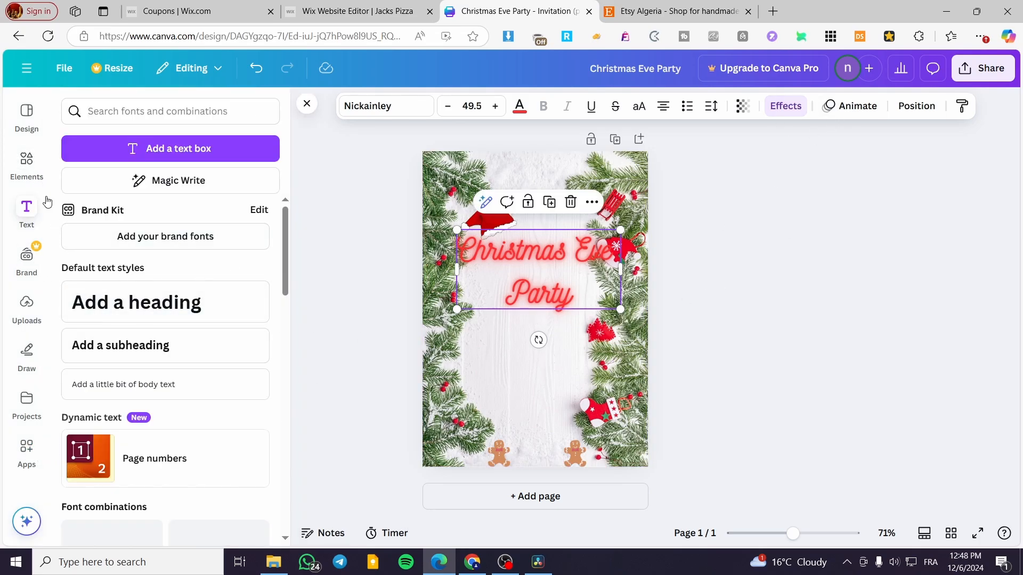
- Add a rounded square shape and stretch it into a wide rectangle behind the heading, about as wide as its text
left_click(40, 163)
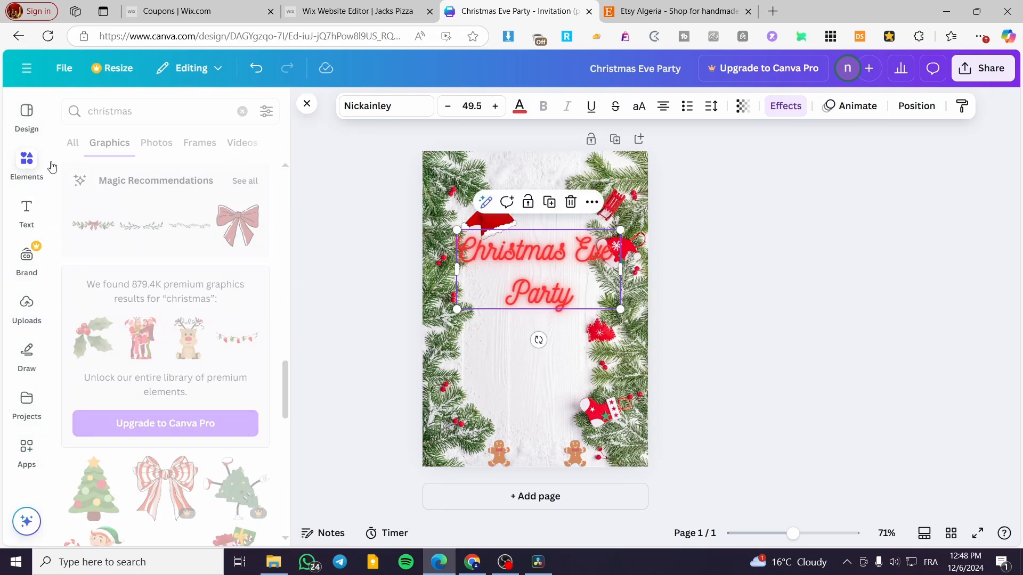
left_click(73, 142)
left_click(242, 111)
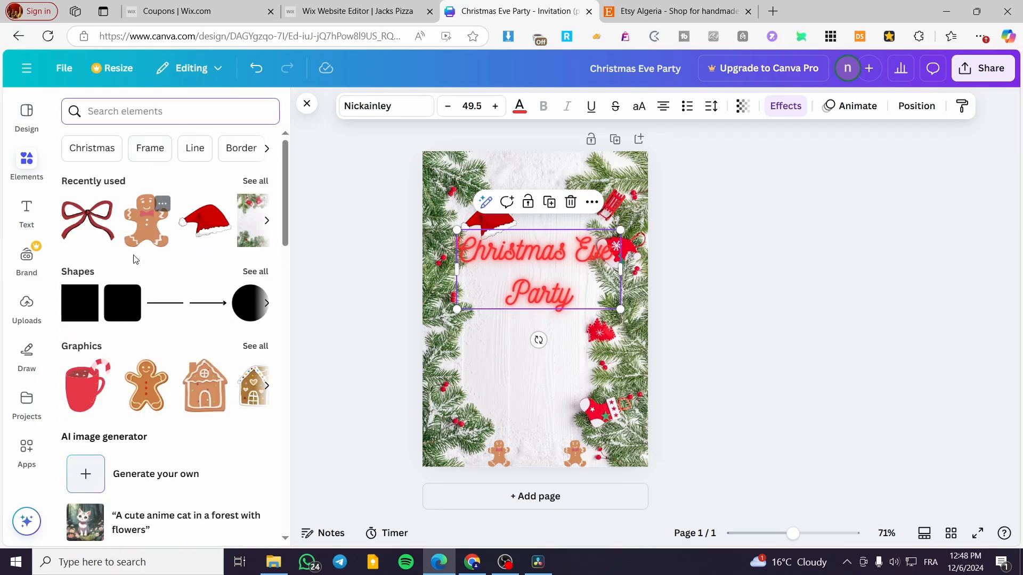
left_click(128, 310)
left_click_drag(554, 336, 616, 294)
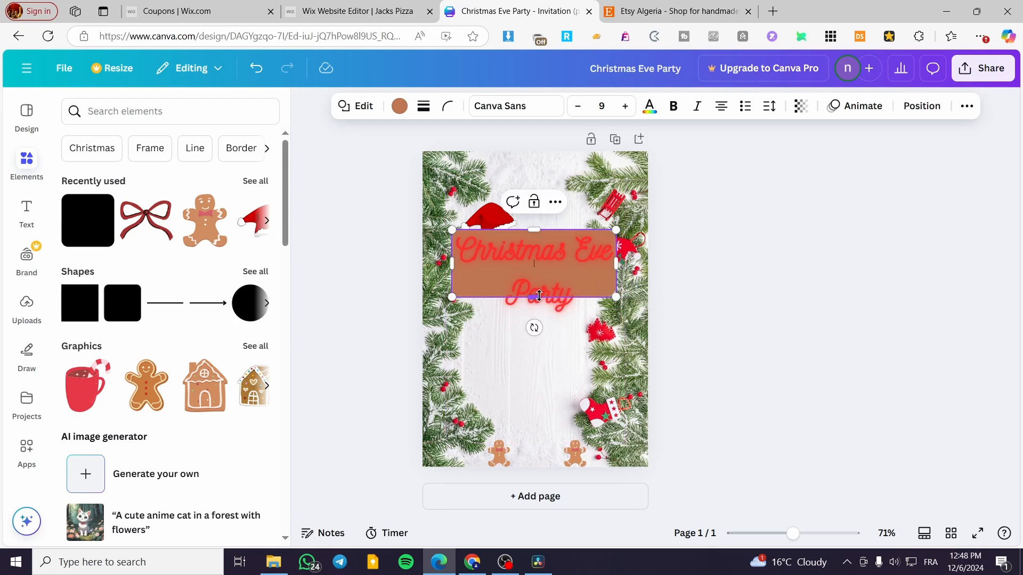
- Stretch the brown rectangle further down and reposition the "Christmas Eve Party" heading so both of its lines sit over the rectangle
left_click(534, 305)
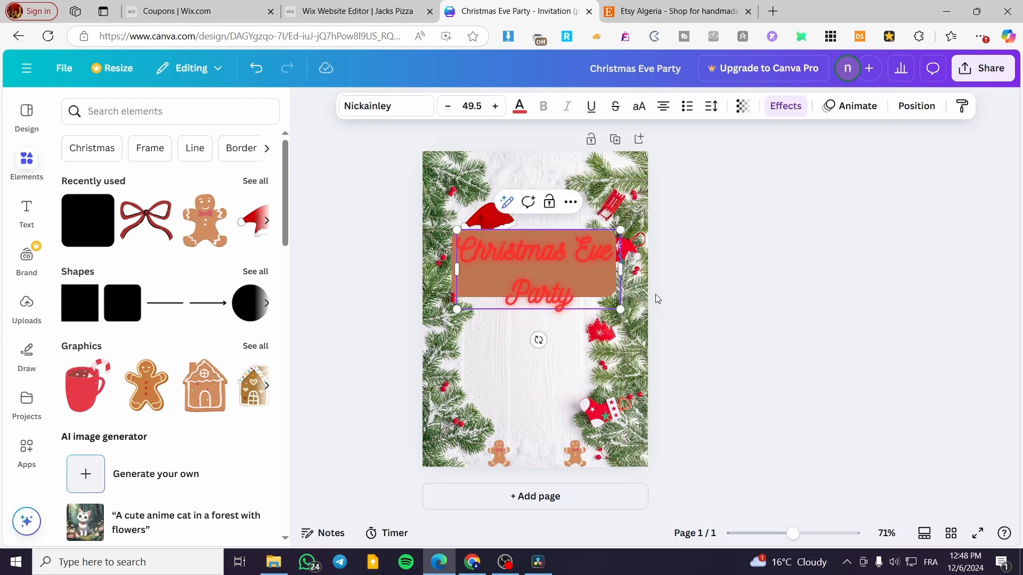
left_click(628, 269)
left_click(599, 290)
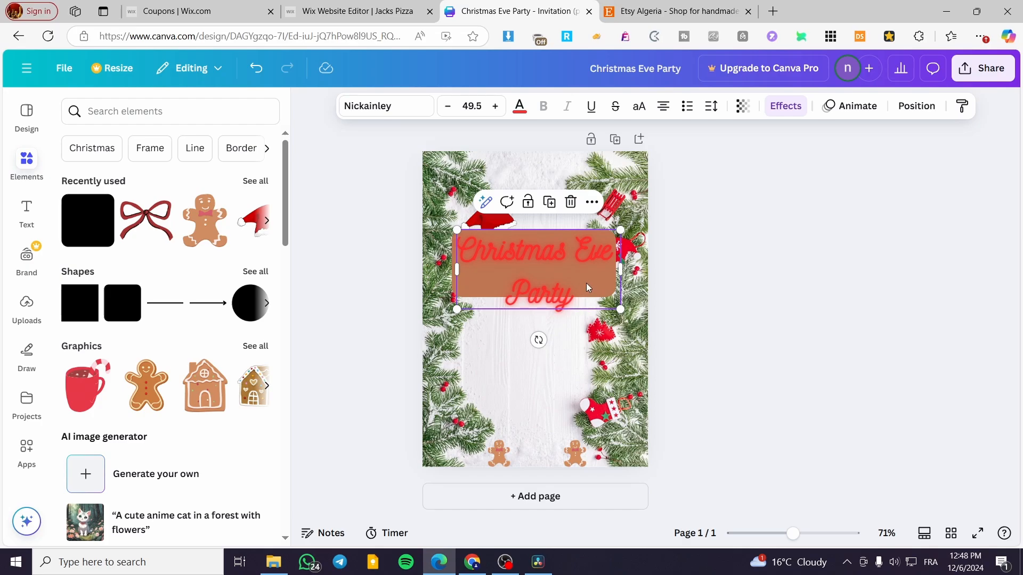
left_click_drag(586, 283, 587, 258)
left_click(587, 294)
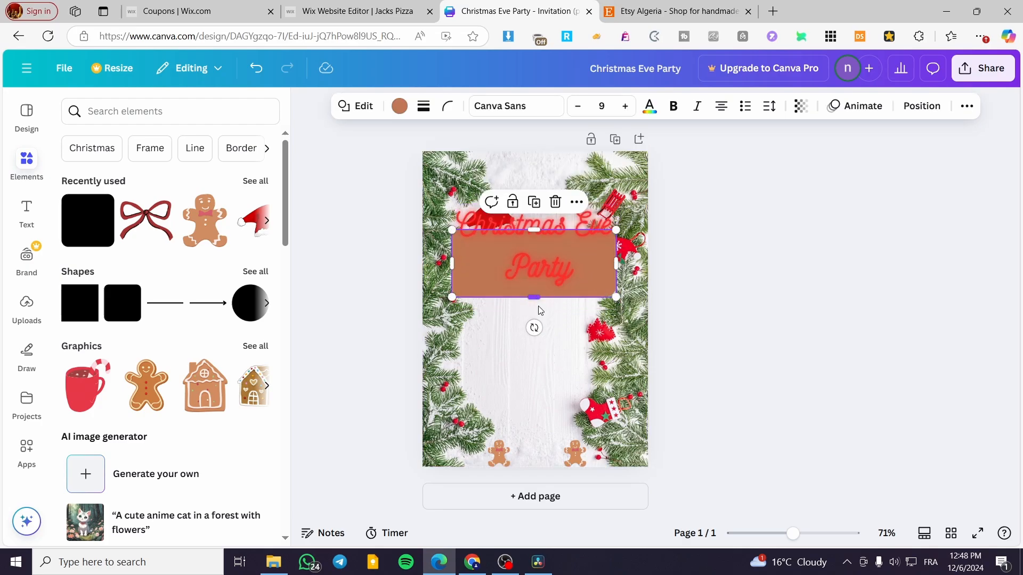
left_click_drag(540, 310, 539, 312)
left_click_drag(546, 228, 542, 241)
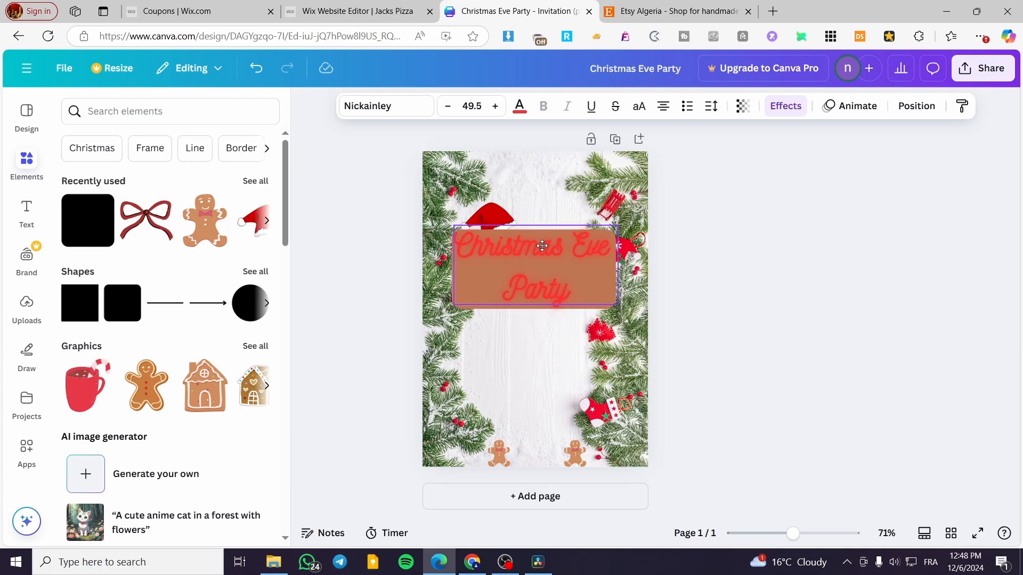
left_click(519, 106)
left_click(474, 281)
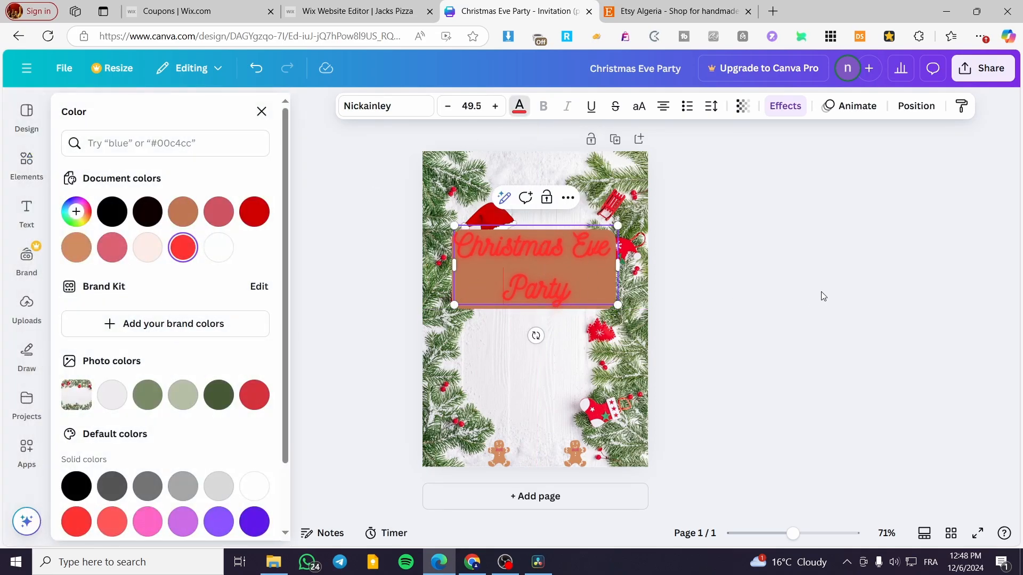
left_click(808, 290)
left_click(611, 295)
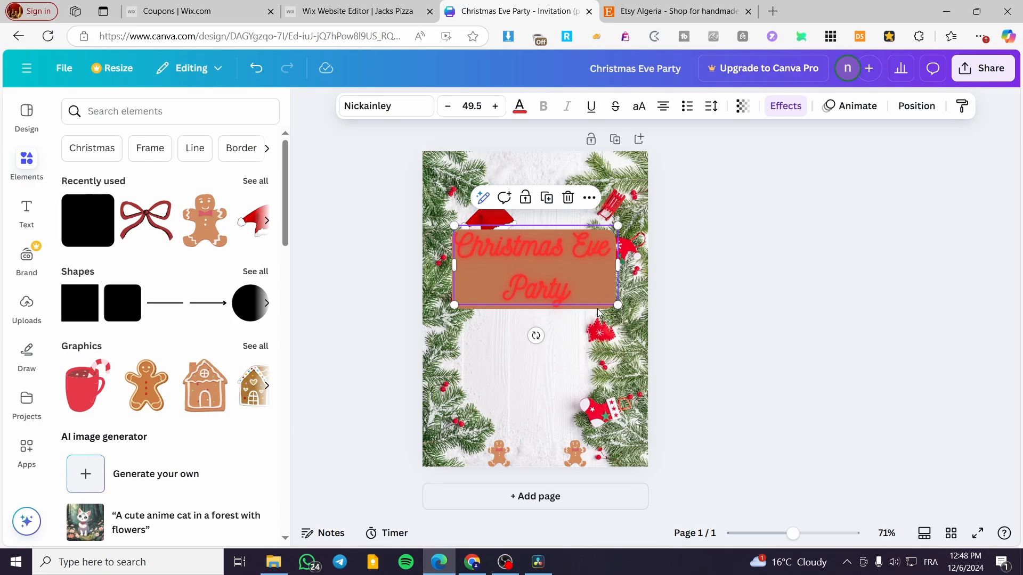
left_click(569, 321)
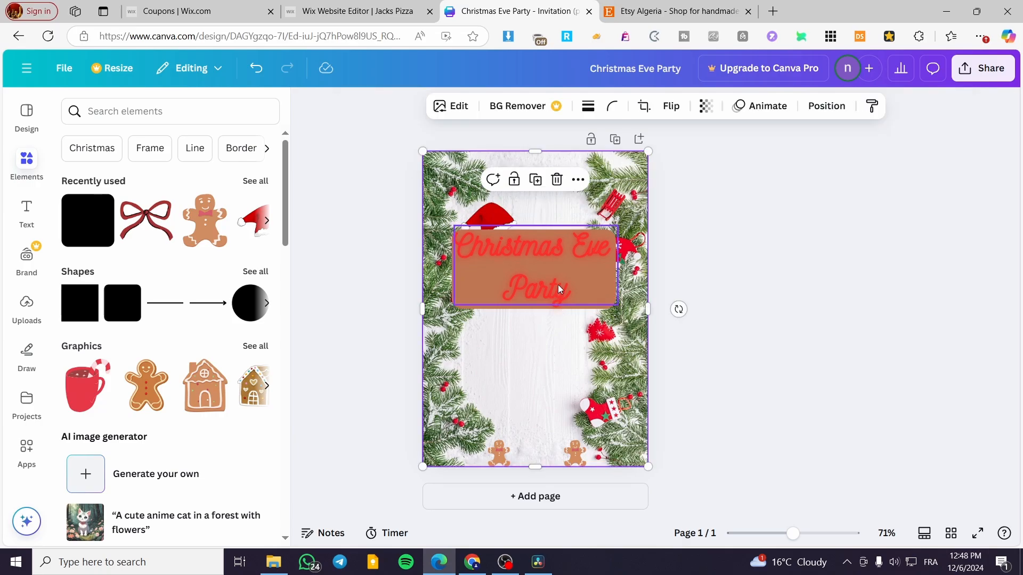
- Fill the rectangle behind the heading with white #ffffff and shift both slightly upward so they line up
left_click_drag(558, 287, 557, 272)
double_click(551, 299)
left_click(409, 102)
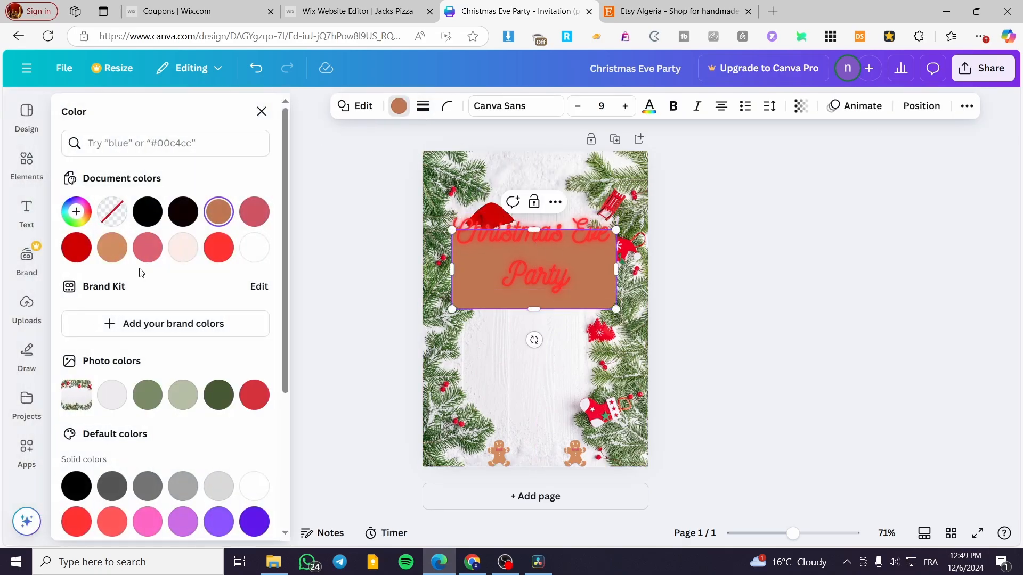
left_click(254, 249)
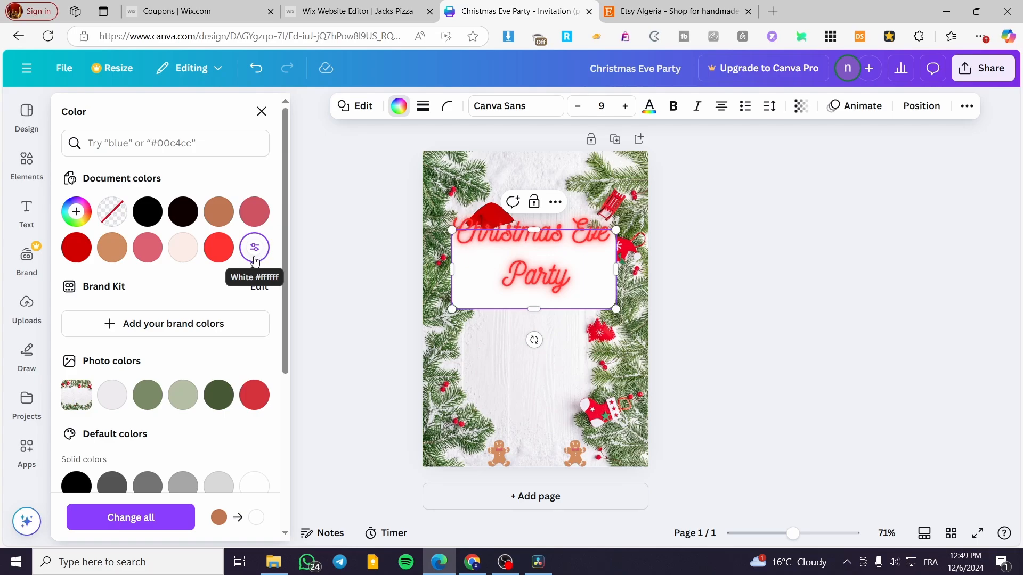
left_click(191, 259)
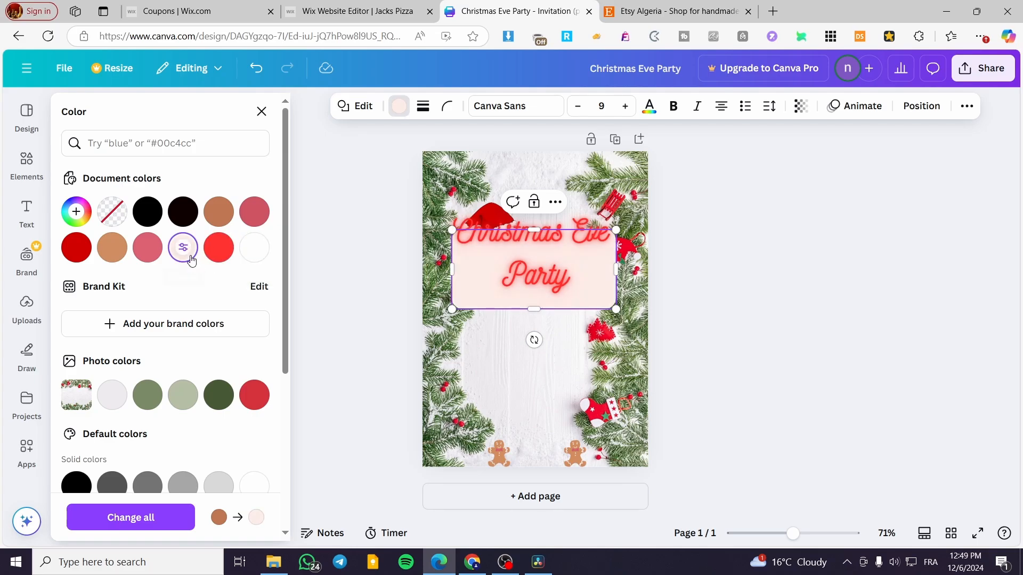
left_click(257, 248)
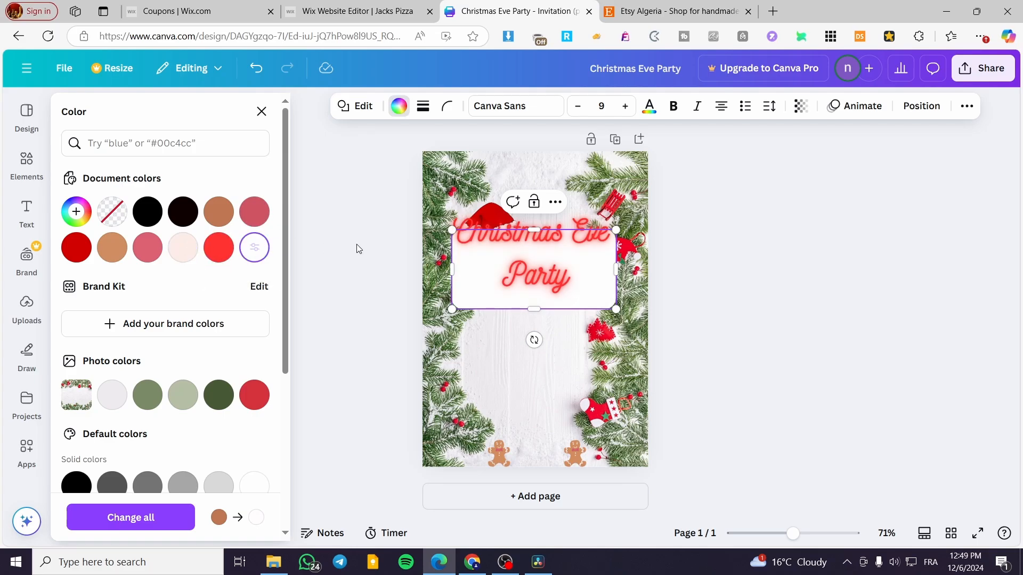
left_click(770, 244)
left_click(544, 248)
- Move the Santa hat onto the upper-left corner of the heading panel and bring it forward in front of the panel and text
left_click_drag(535, 238, 455, 210)
left_click(824, 105)
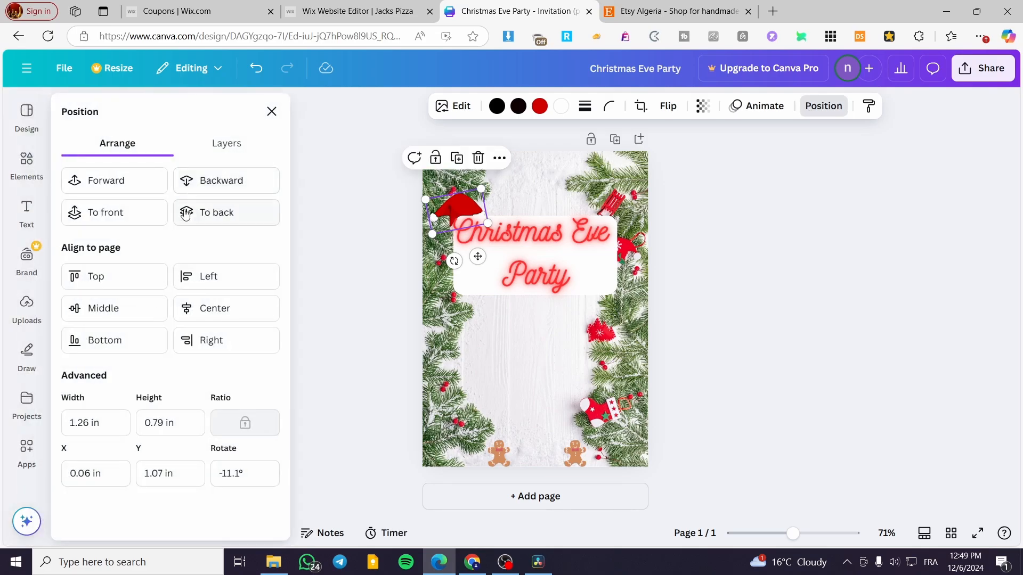
left_click(128, 187)
left_click(690, 229)
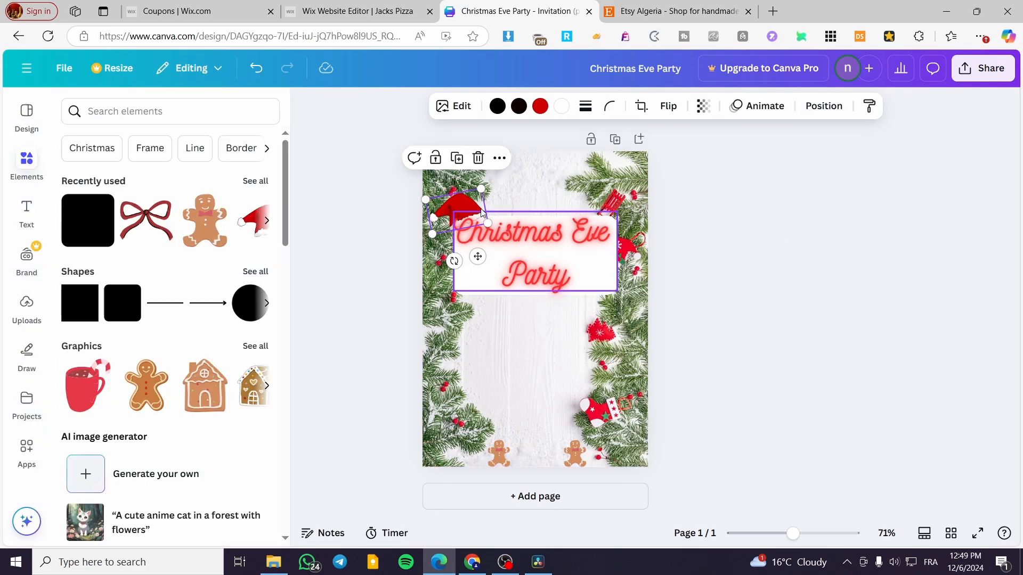
mouse_move(467, 209)
left_mouse_down()
mouse_move(454, 211)
mouse_move(468, 213)
left_mouse_up()
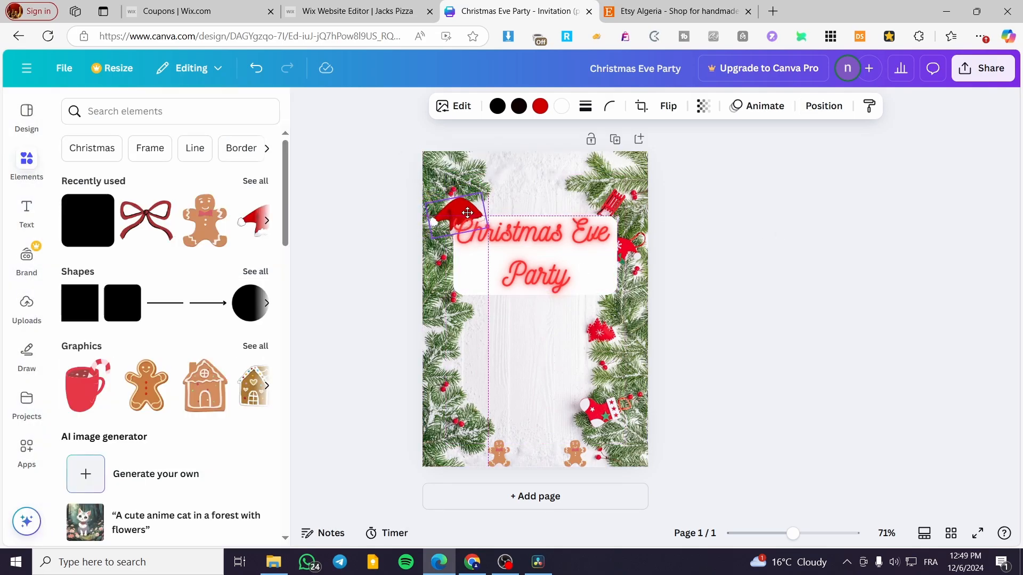
left_click(823, 105)
left_click(118, 182)
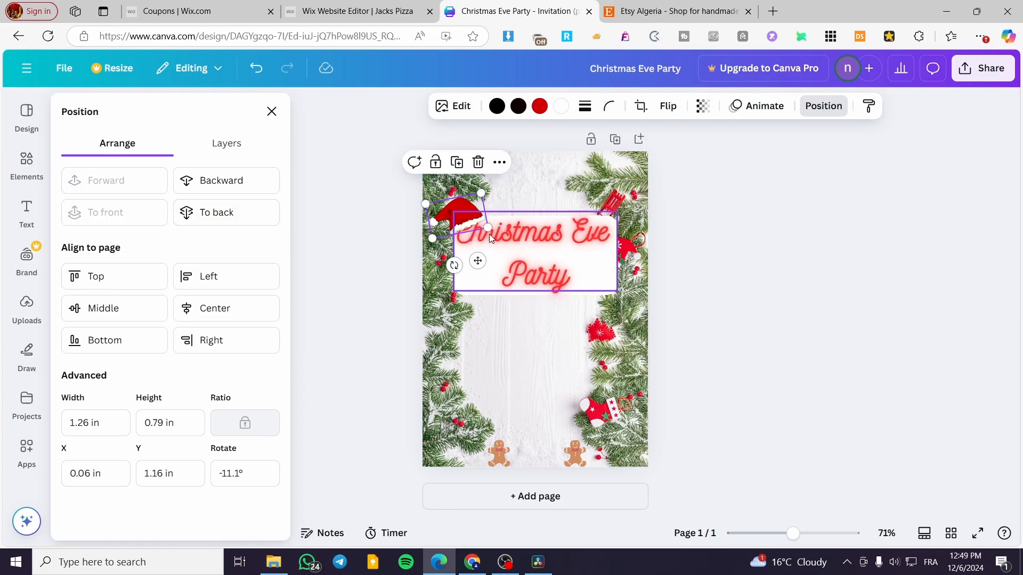
left_click(729, 219)
left_click_drag(472, 215, 463, 206)
left_click(767, 239)
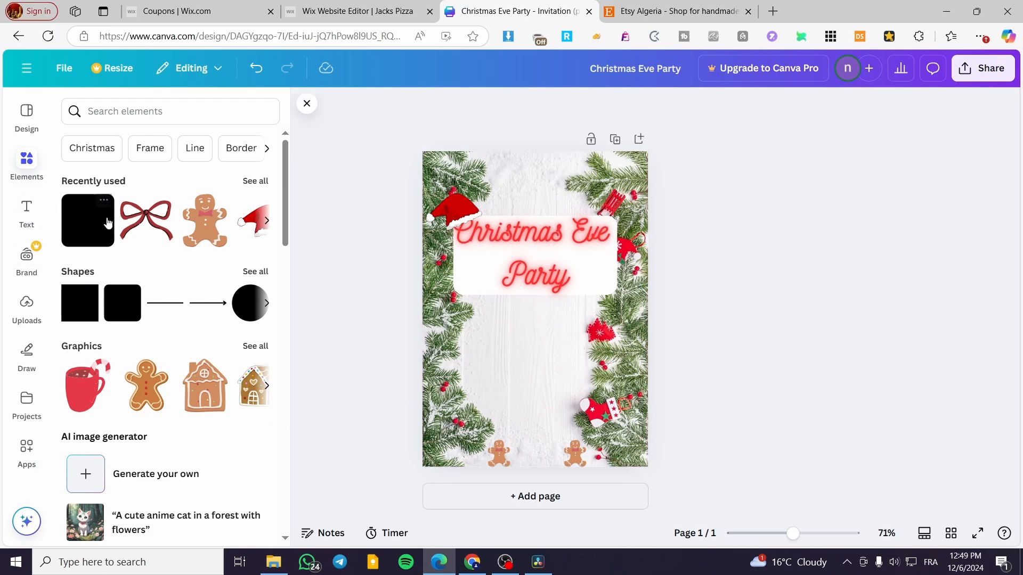
- Add a plain line, turn it vertical and center it on the page just below the heading panel
left_click(179, 302)
left_click_drag(524, 341, 568, 329)
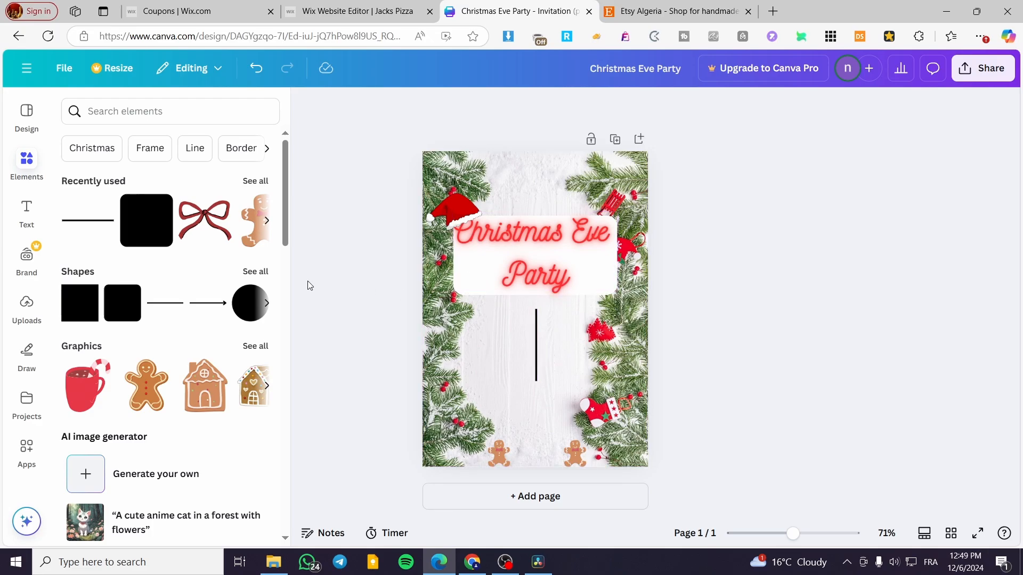
left_click(88, 296)
key("Escape")
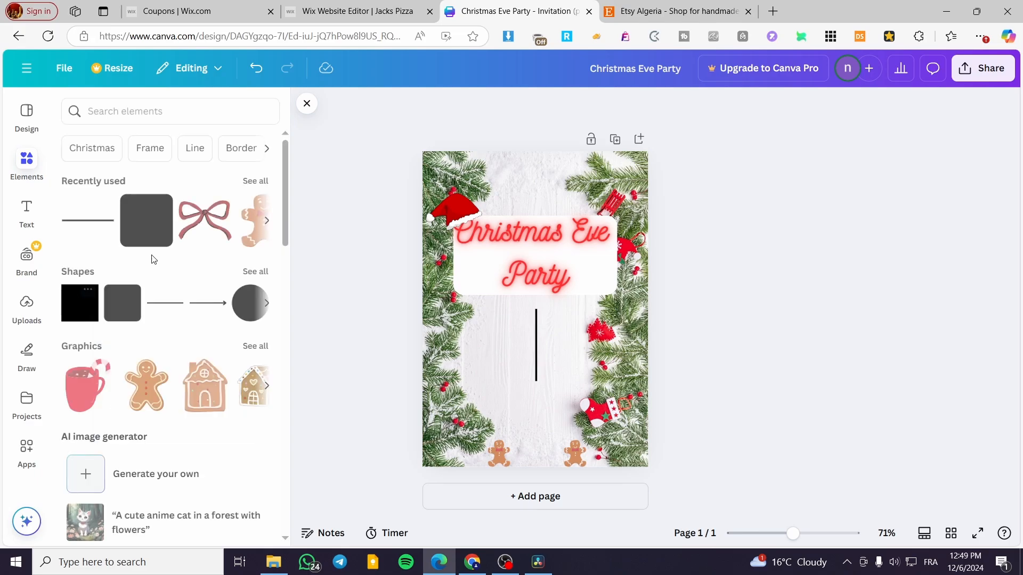
- Place two white rounded squares below the heading panel, one on each side of the vertical line
left_click(123, 305)
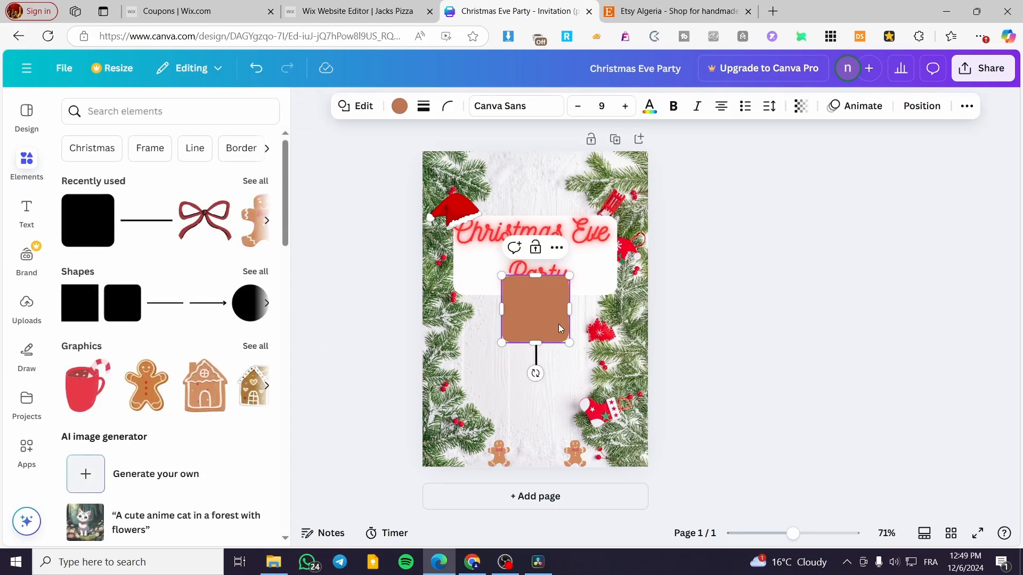
left_click(403, 113)
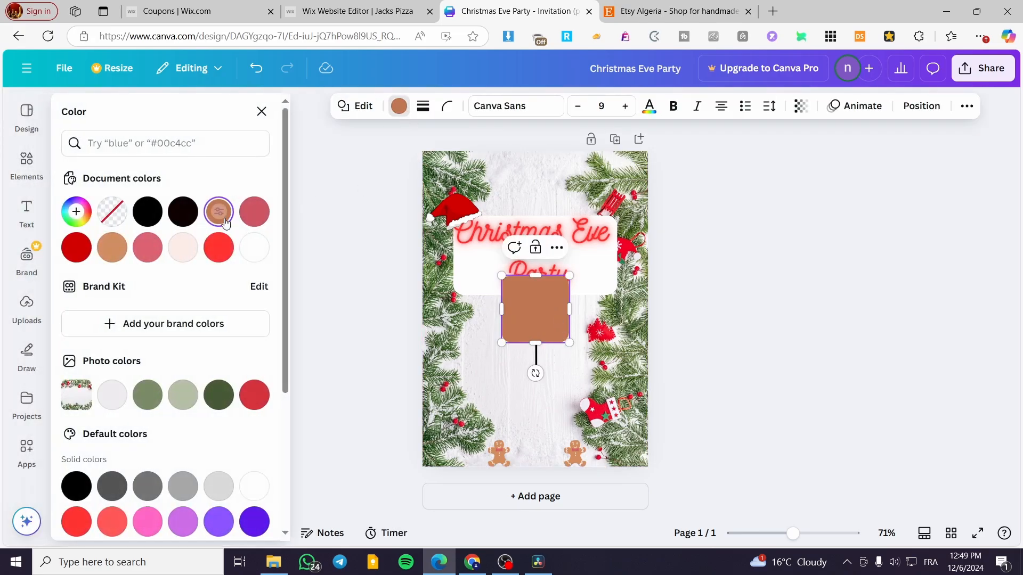
left_click(254, 248)
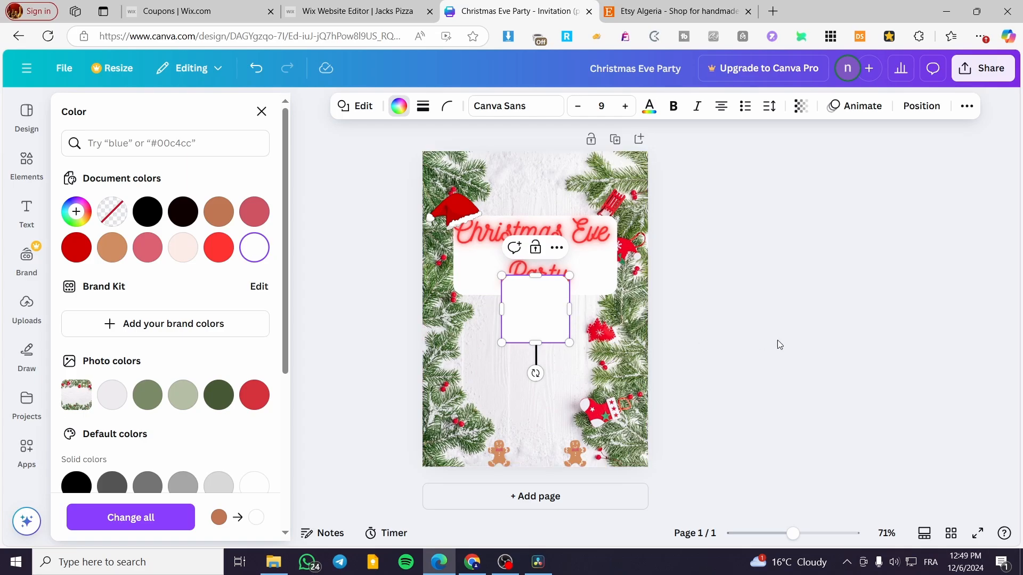
key("Escape")
left_click_drag(541, 325, 598, 327)
left_click(756, 336)
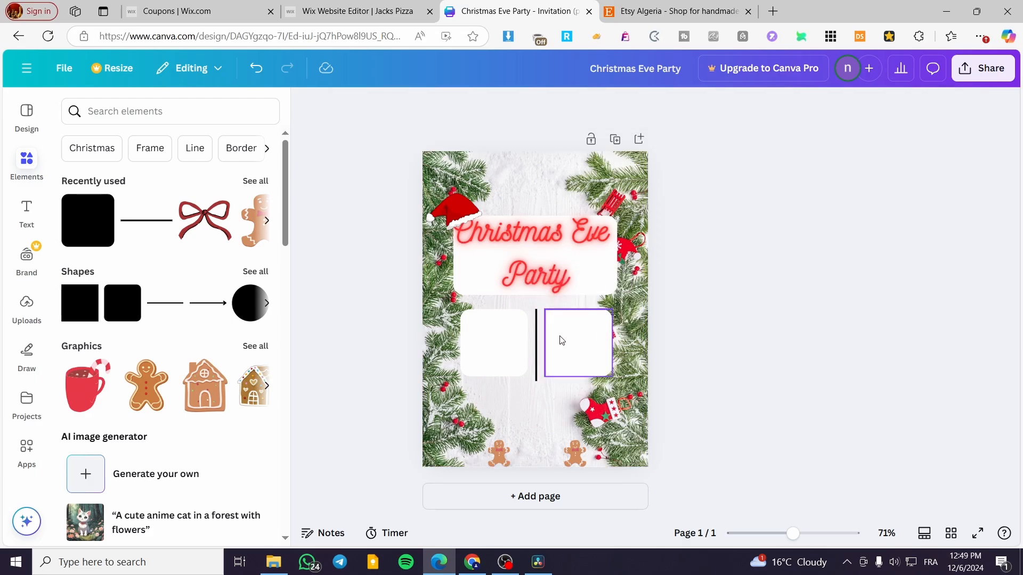
- Add a subheading text box reading "Friday at 22:00"
left_click(536, 261)
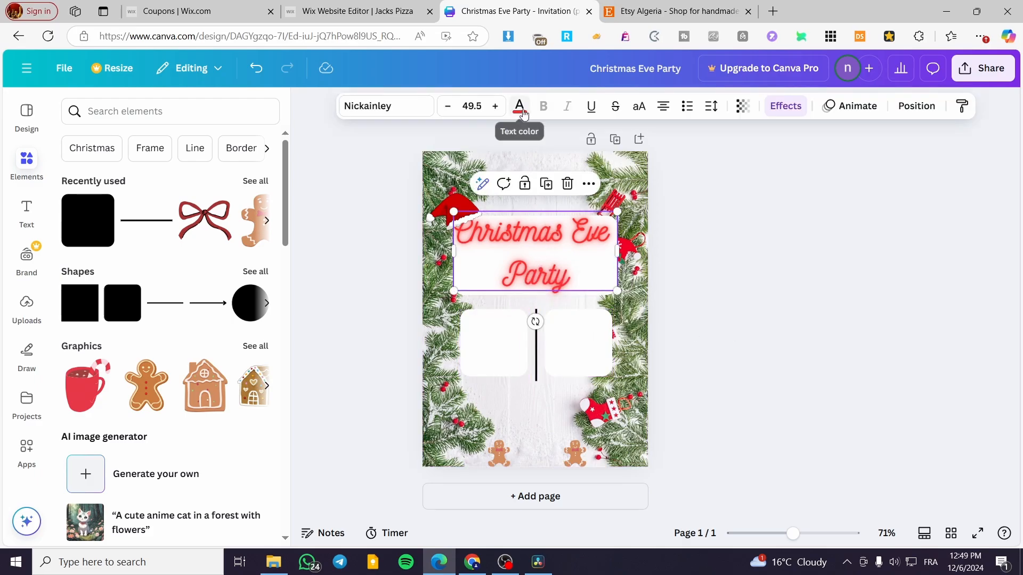
left_click(25, 212)
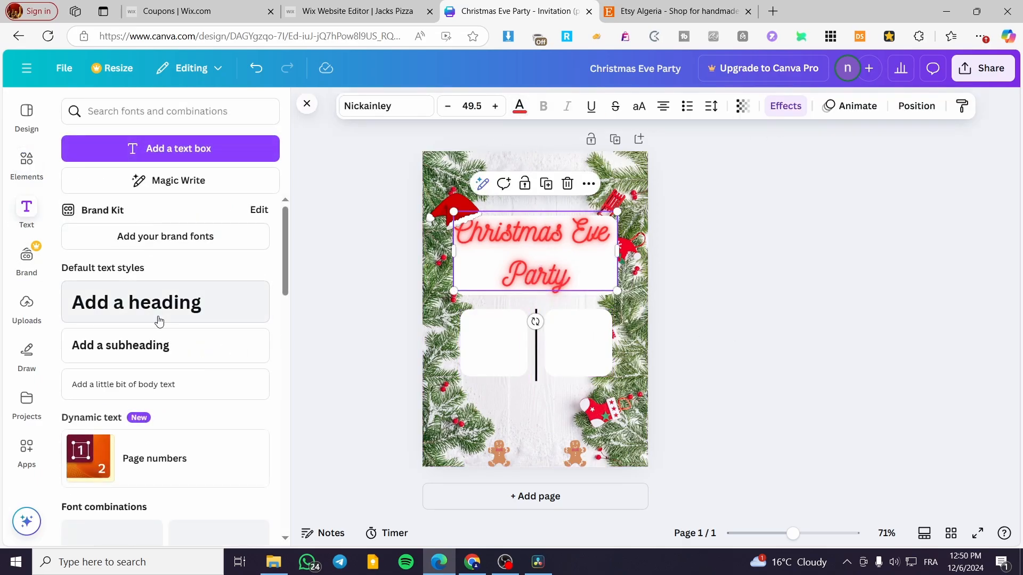
left_click(171, 345)
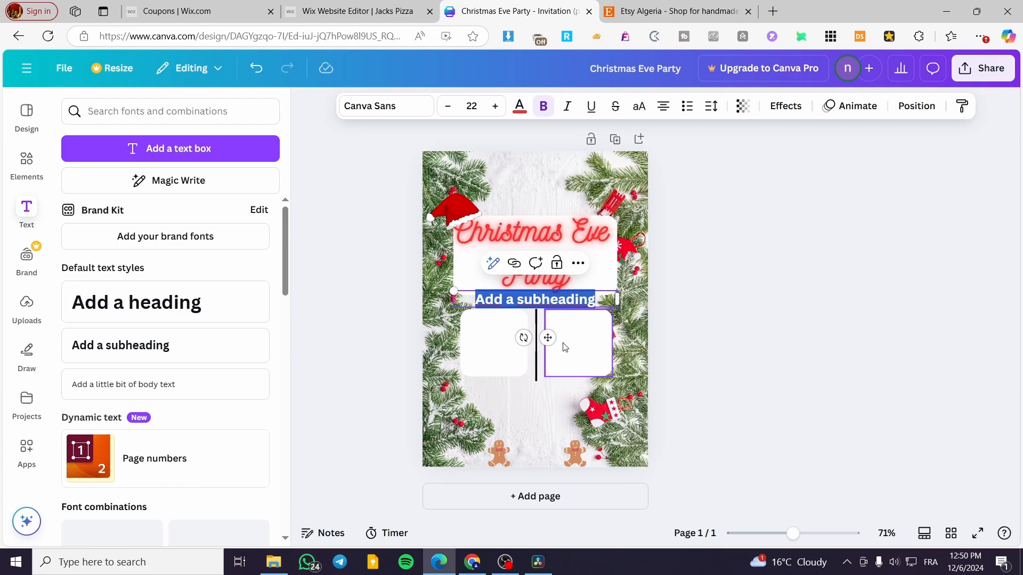
type("F")
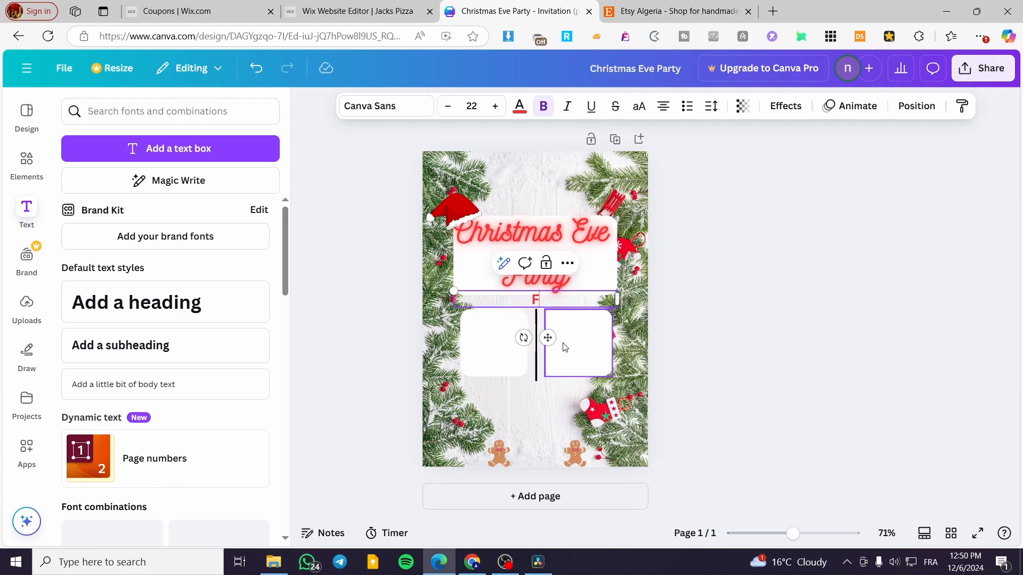
type("riday 2")
key("BackSpace")
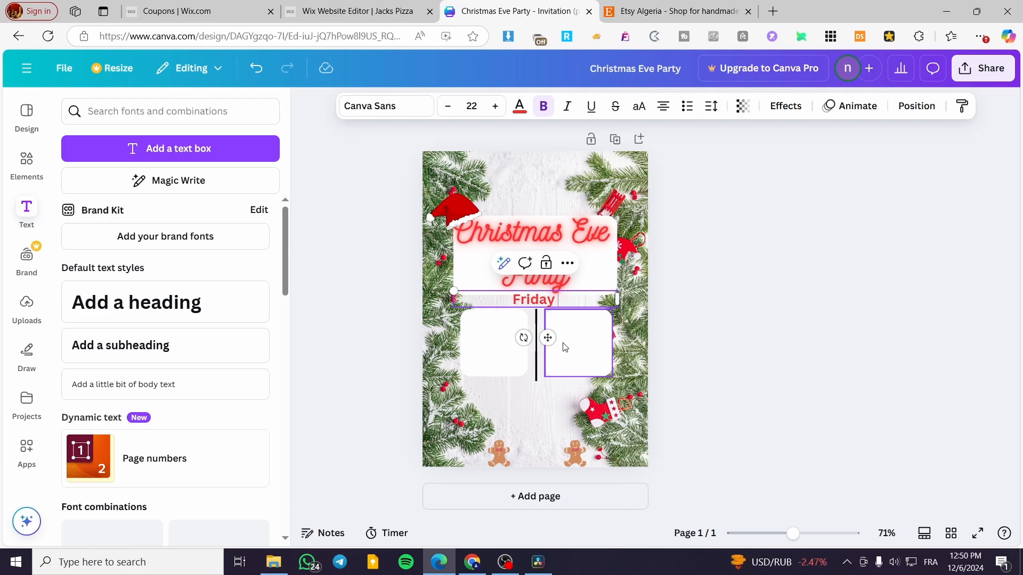
type("at")
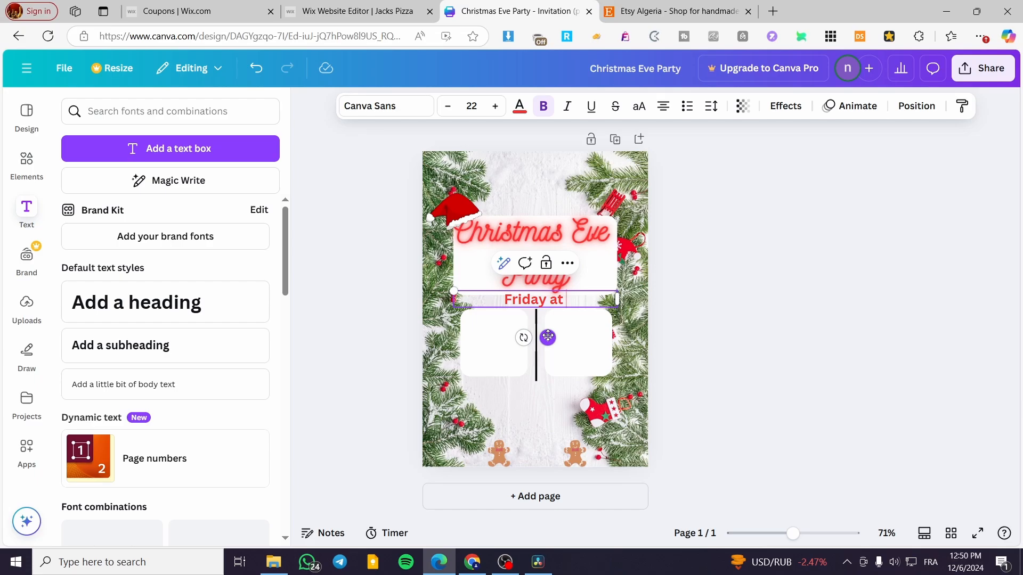
type(" 2")
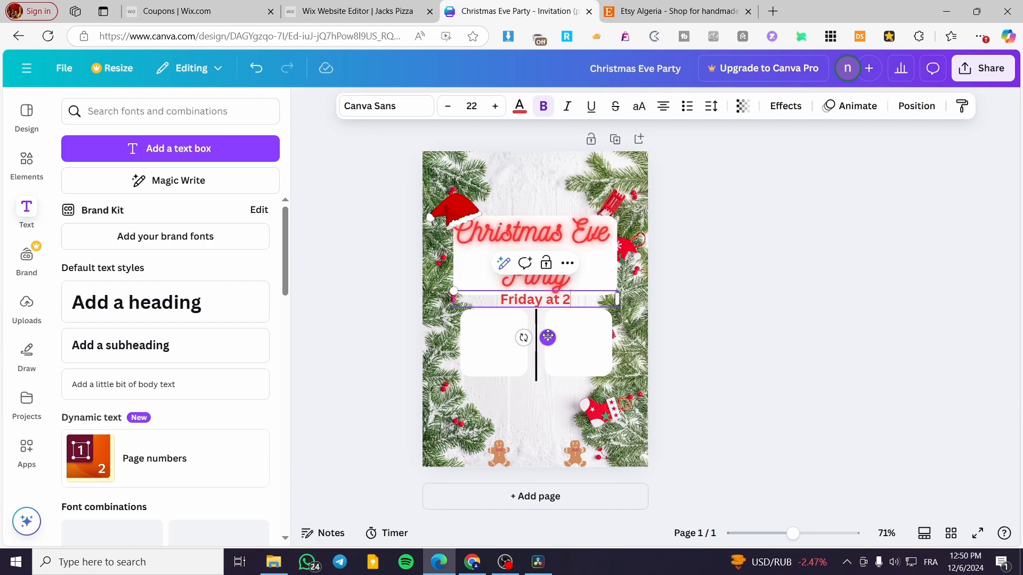
type("2")
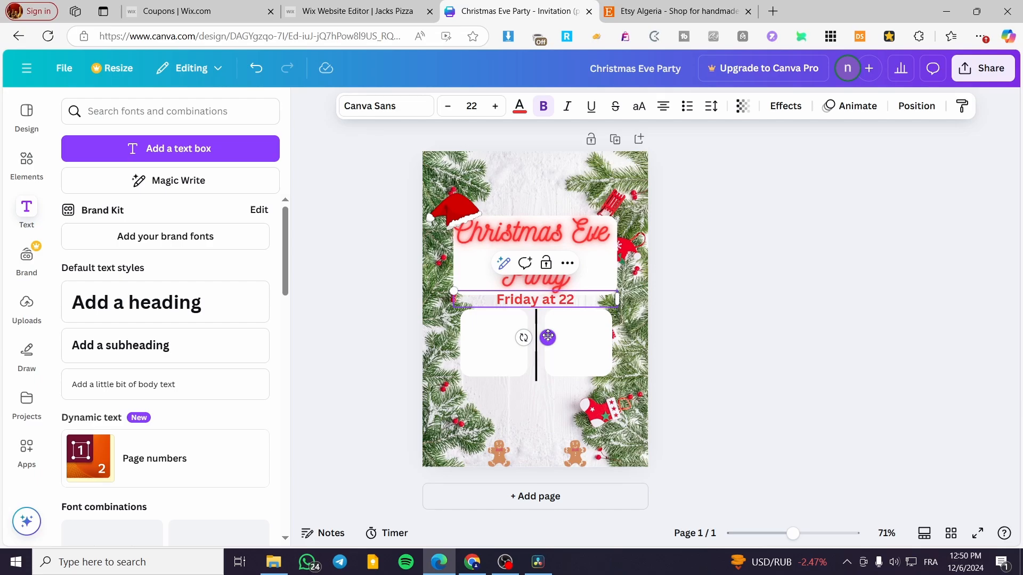
type(":00")
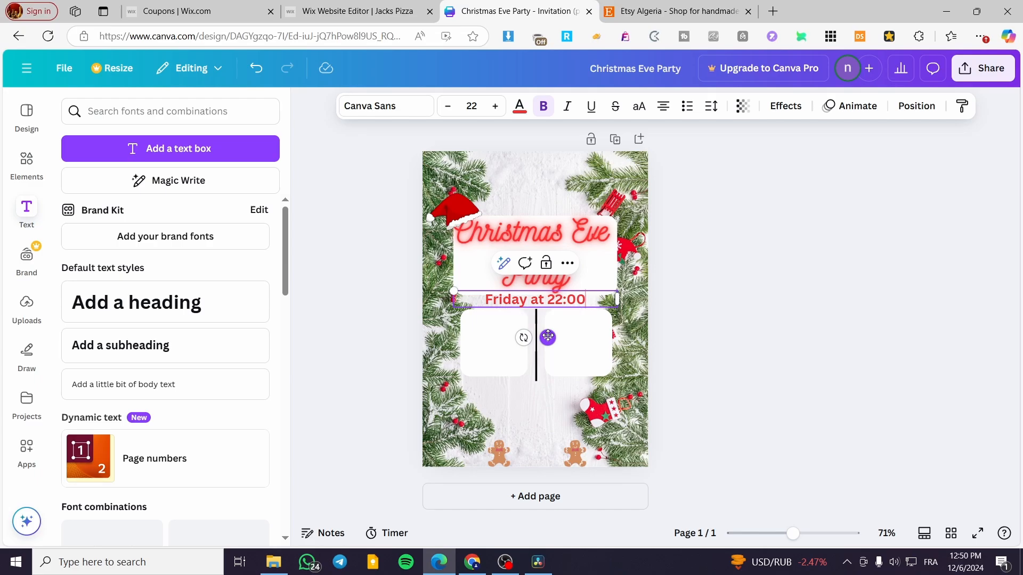
- Break the "Friday at 22:00" text into three lines and place it over the left white square
left_click(533, 299)
key("Return")
key("Return")
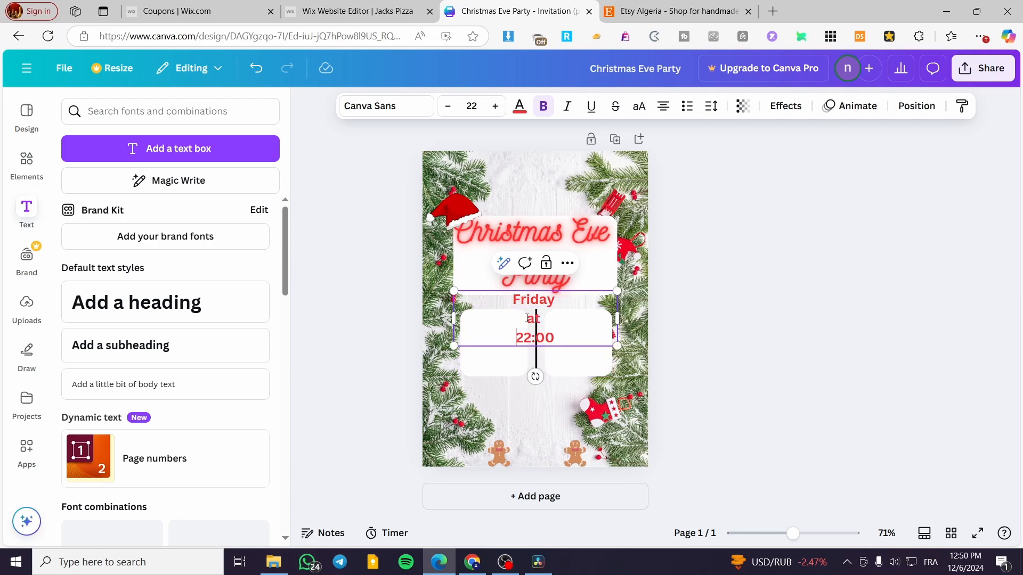
left_click(608, 458)
left_click_drag(539, 316, 505, 334)
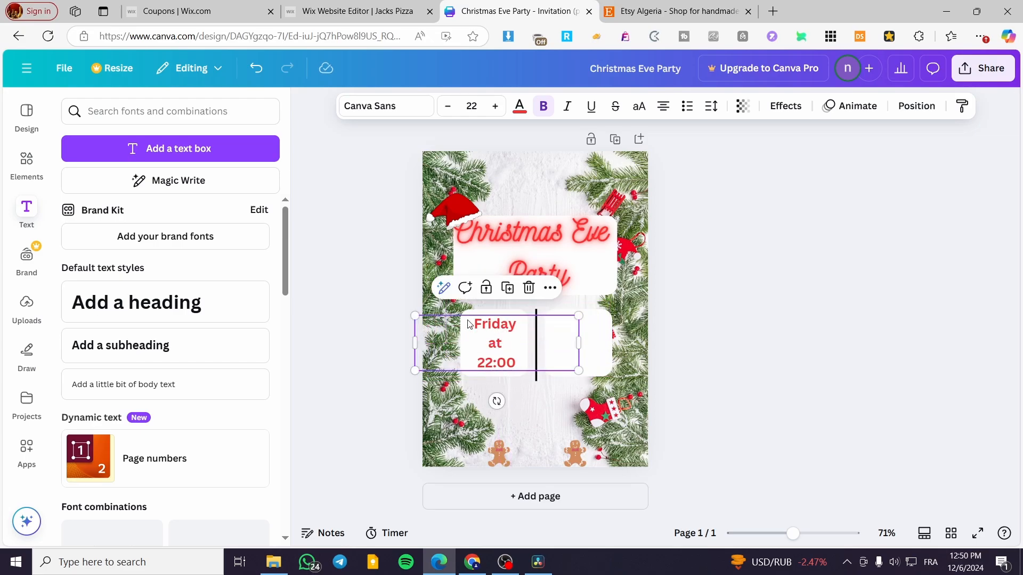
- Apply the Neon effect to the "Friday at 22:00" text with its intensity set to 1
left_click(787, 107)
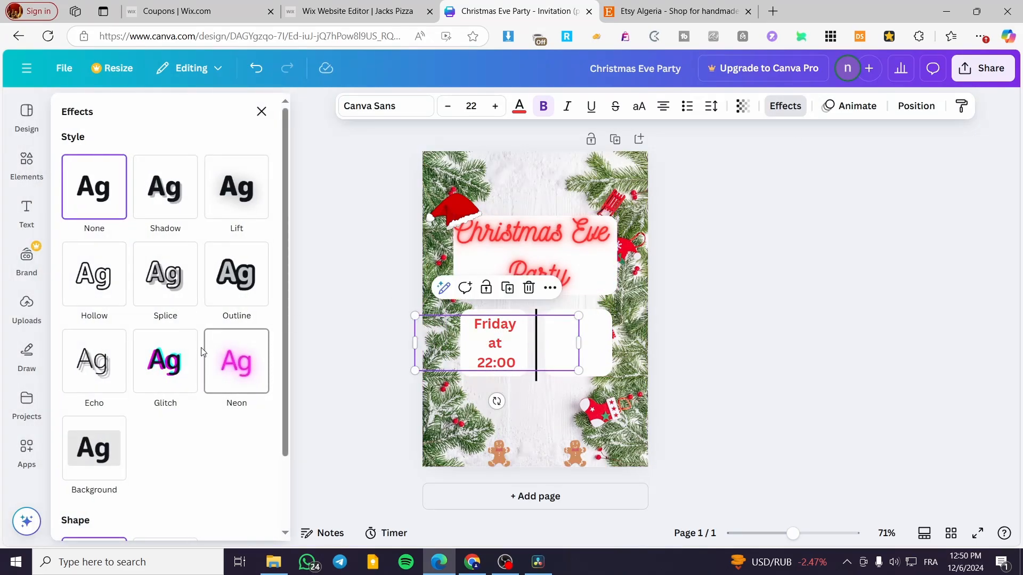
left_click(236, 361)
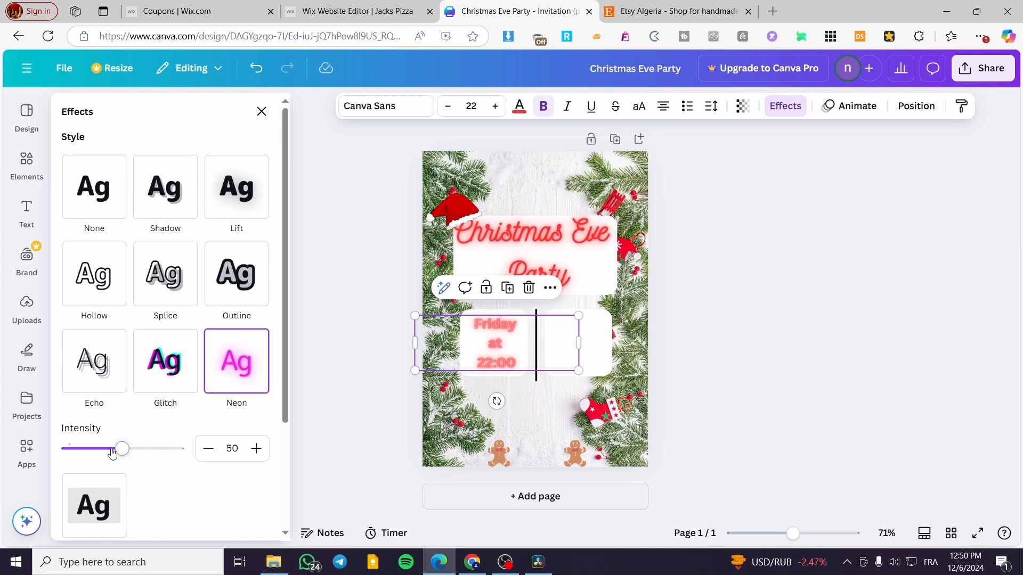
left_click_drag(112, 453, 30, 457)
left_click(499, 364)
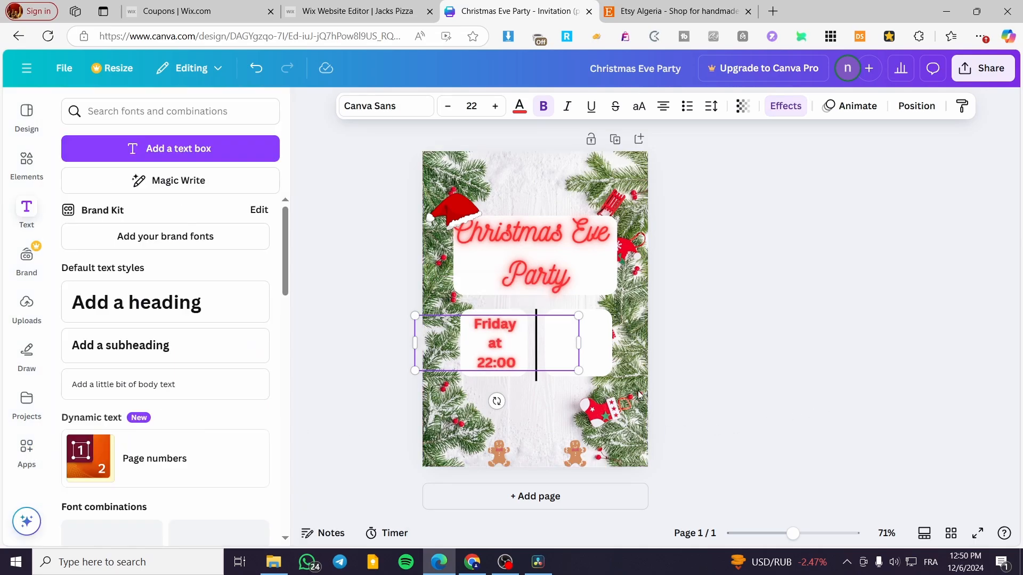
left_click(833, 347)
- Duplicate the "Friday at 22:00" text and place the copy over the right white square, level with the original
left_click(504, 339)
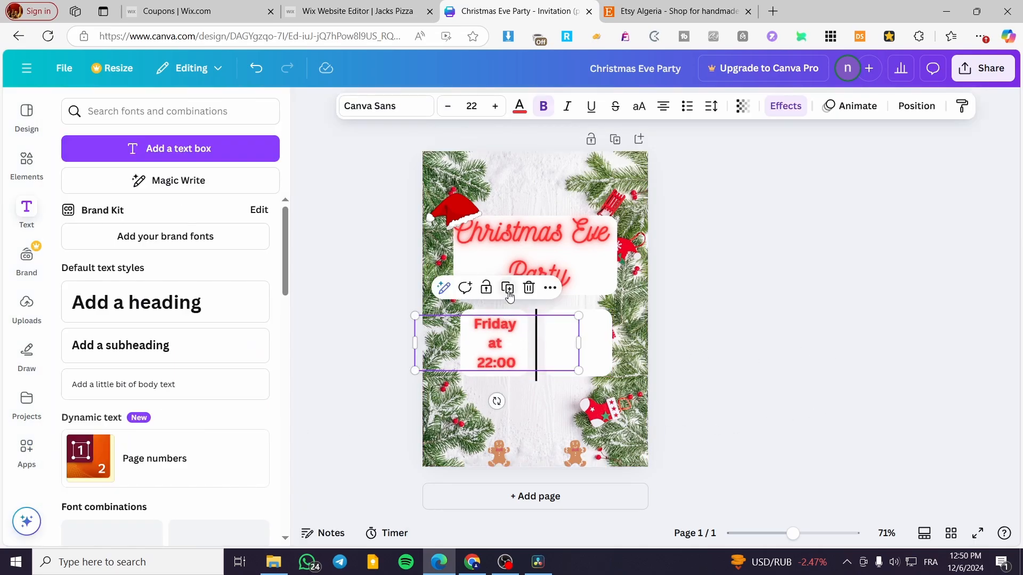
key("ctrl+d")
left_click_drag(505, 342, 633, 354)
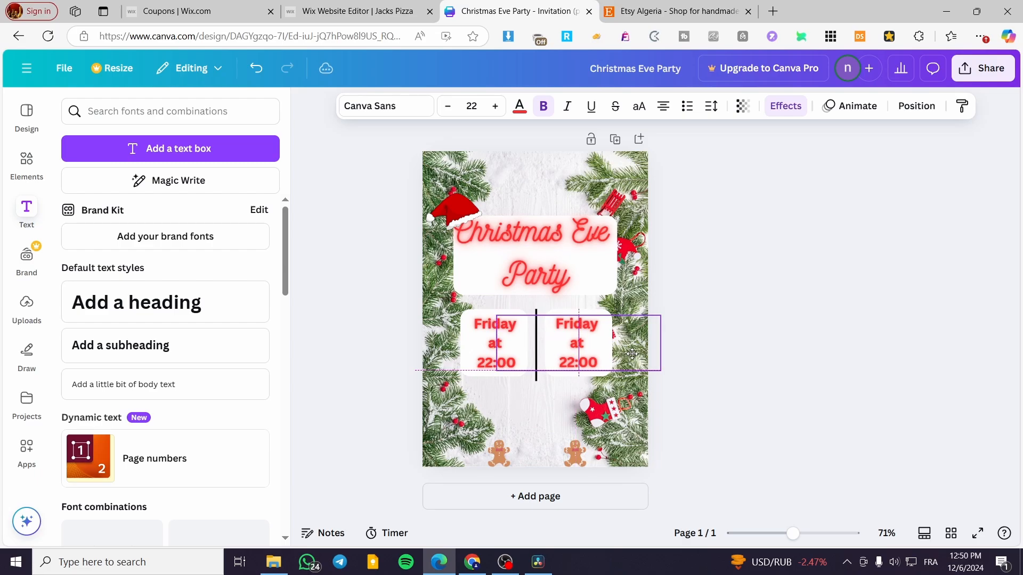
- Replace the copied text with the event's address on three lines and shrink it to font size 18 within the right white square
double_click(586, 329)
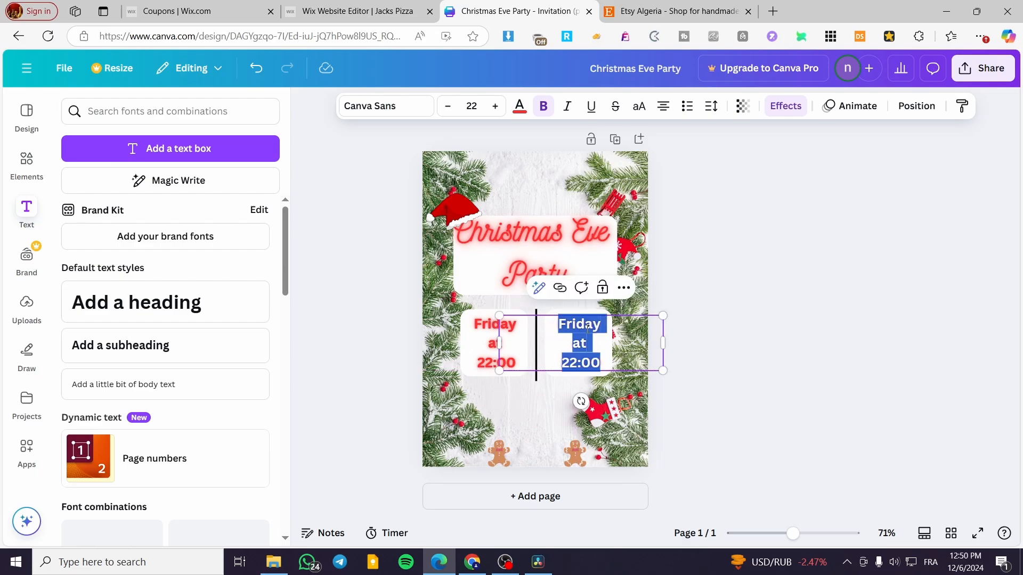
type("13")
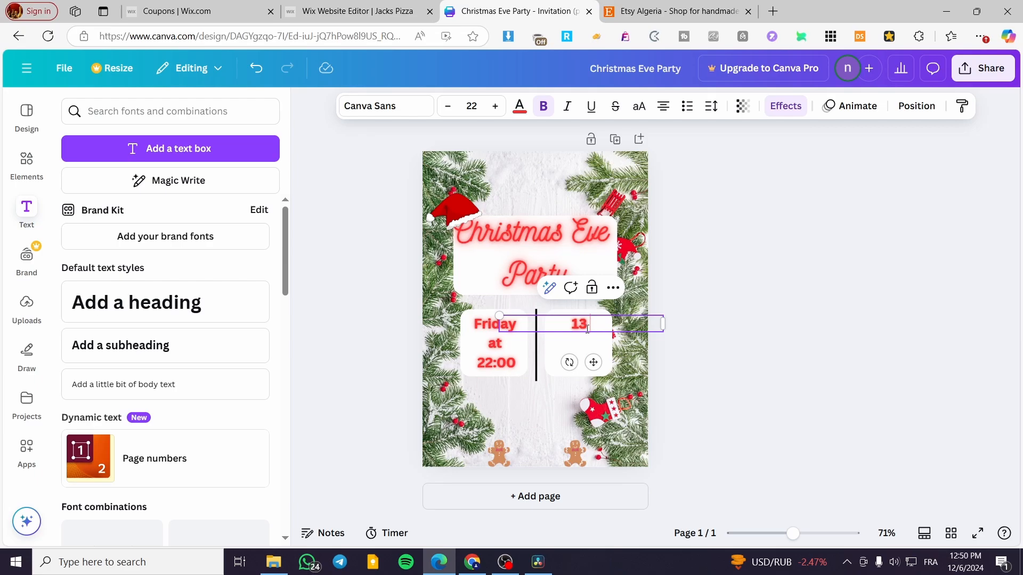
type(" Str")
key("Return")
type("N")
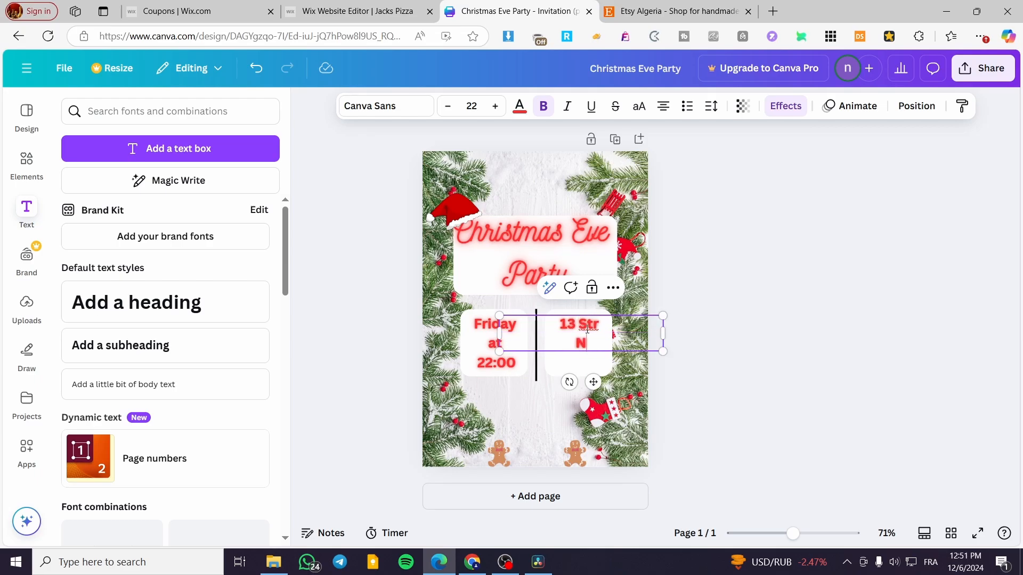
type("ew York")
key("Return")
type("M")
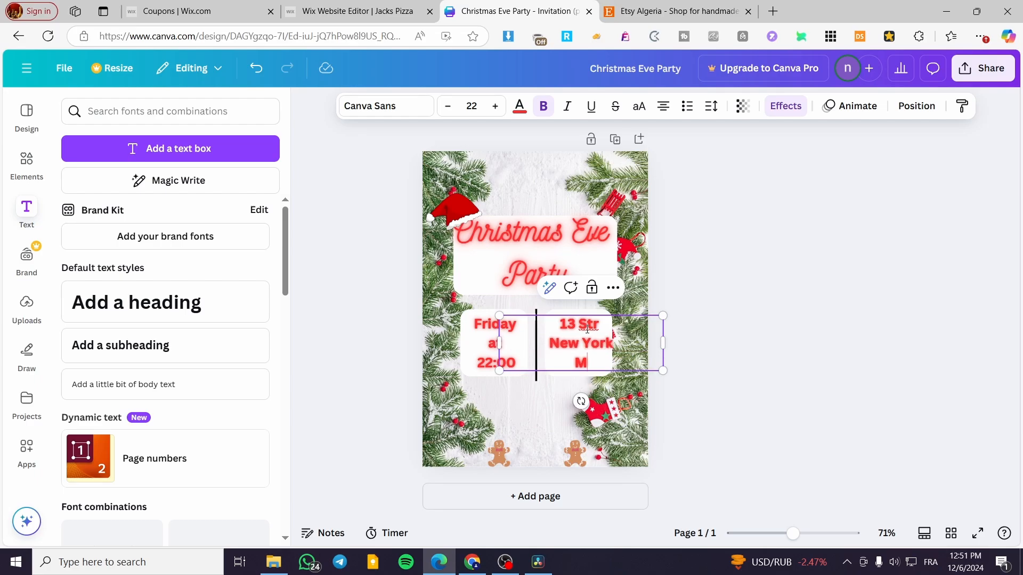
type("anhattan")
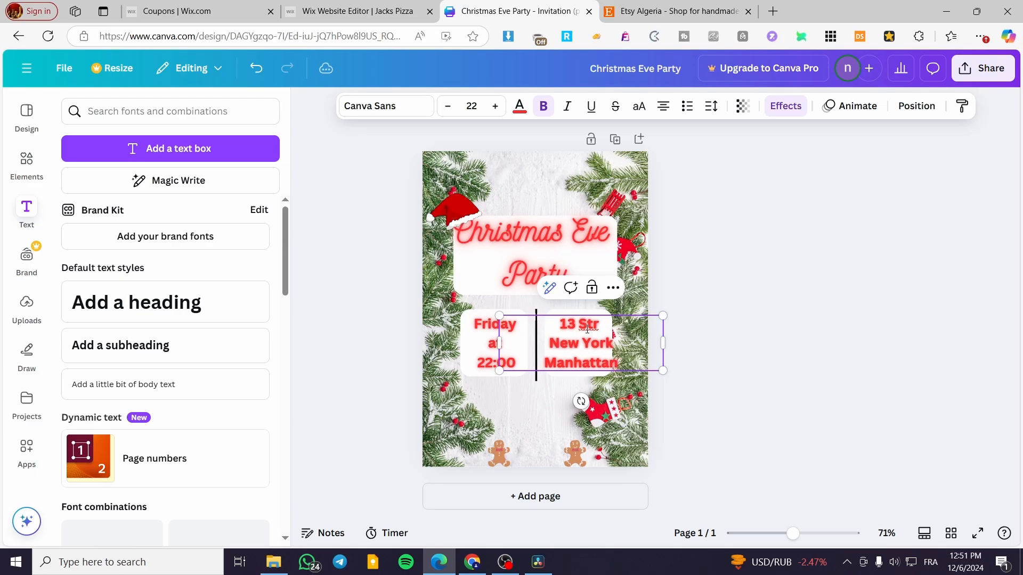
left_click_drag(664, 345, 581, 346)
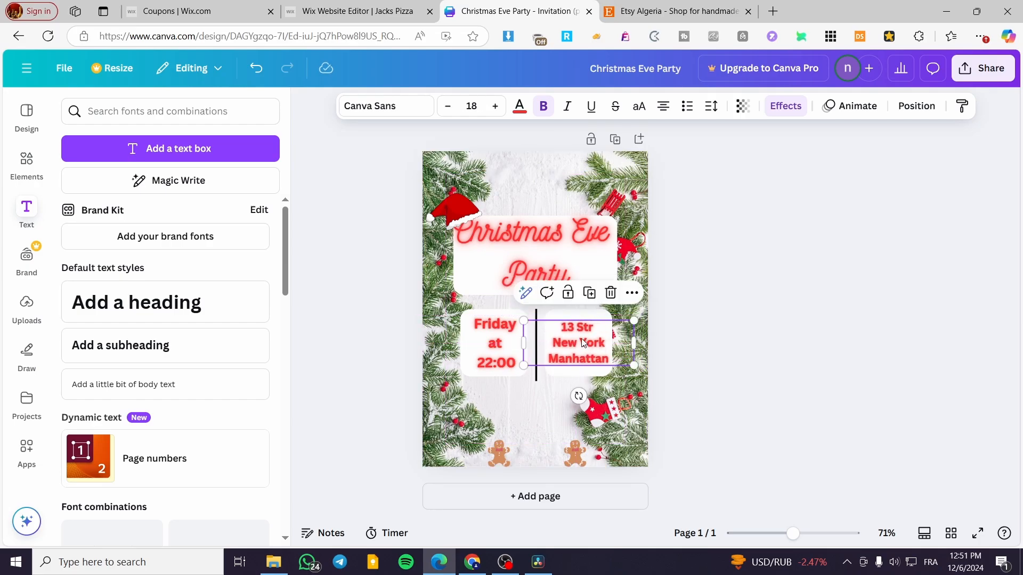
- Set the Neon intensity to 100 on both the address text and the "Friday at 22:00" text
left_click(786, 107)
left_click_drag(101, 454, 279, 450)
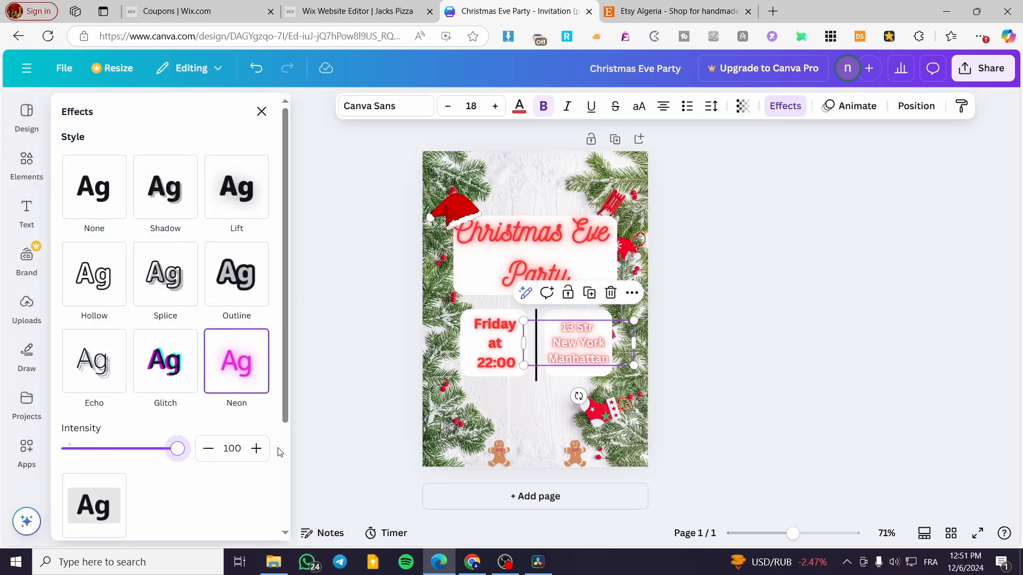
left_click(502, 353)
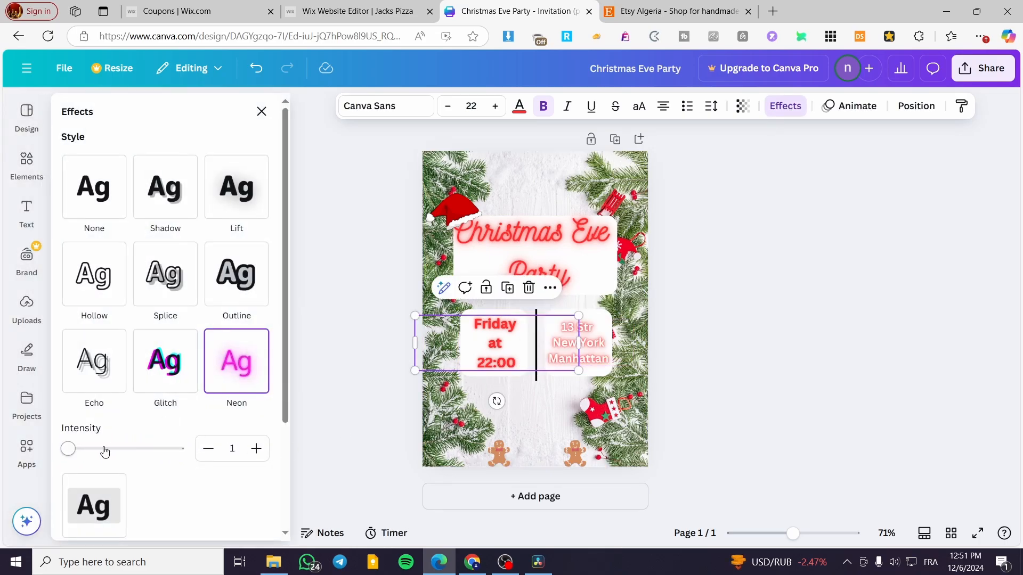
left_click_drag(105, 452, 268, 450)
left_click(762, 395)
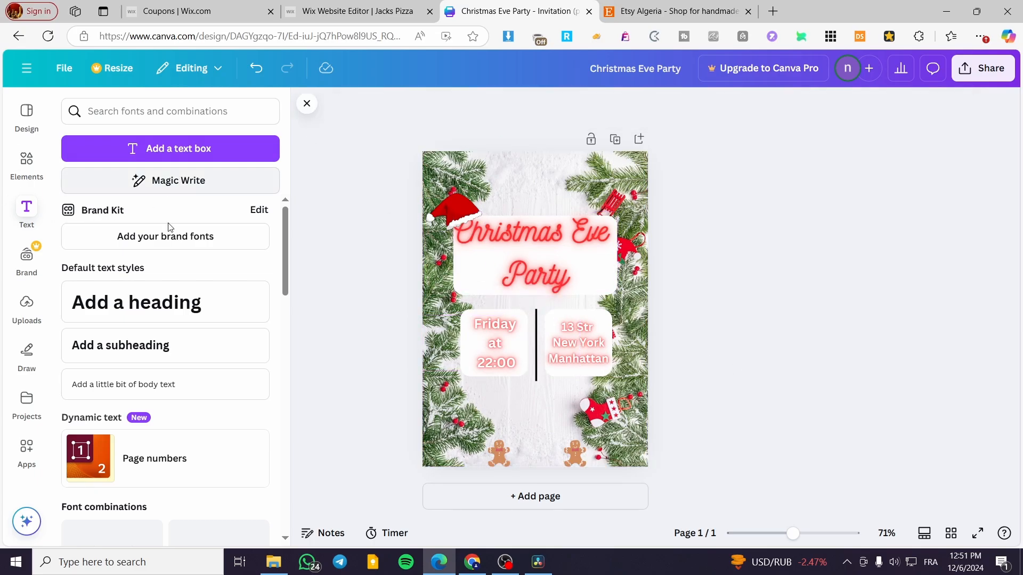
- Add a heading with the host's name followed by "Invitation" and place it at the top of the page above the party title
left_click(141, 316)
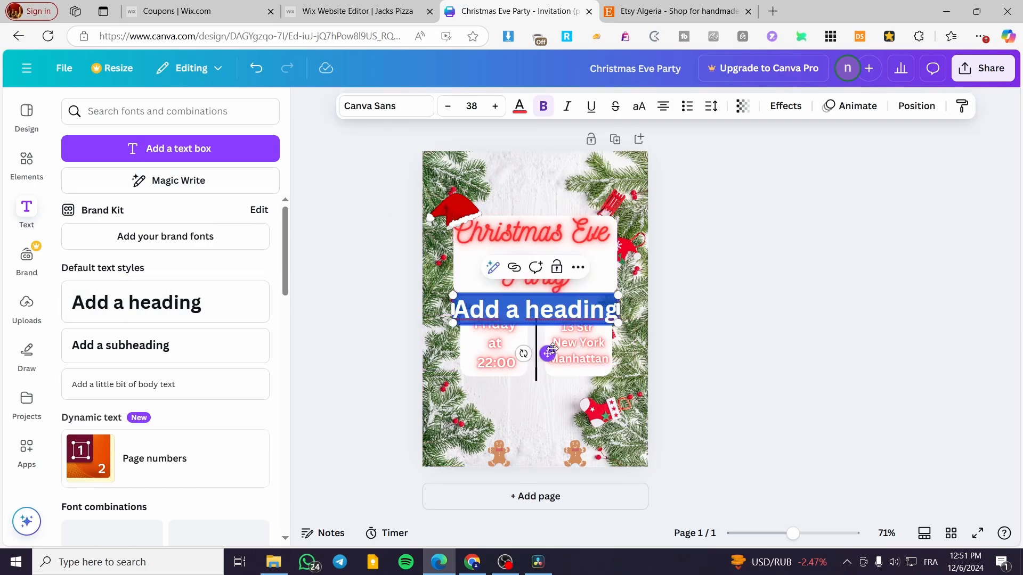
left_click_drag(523, 353, 556, 216)
type("J")
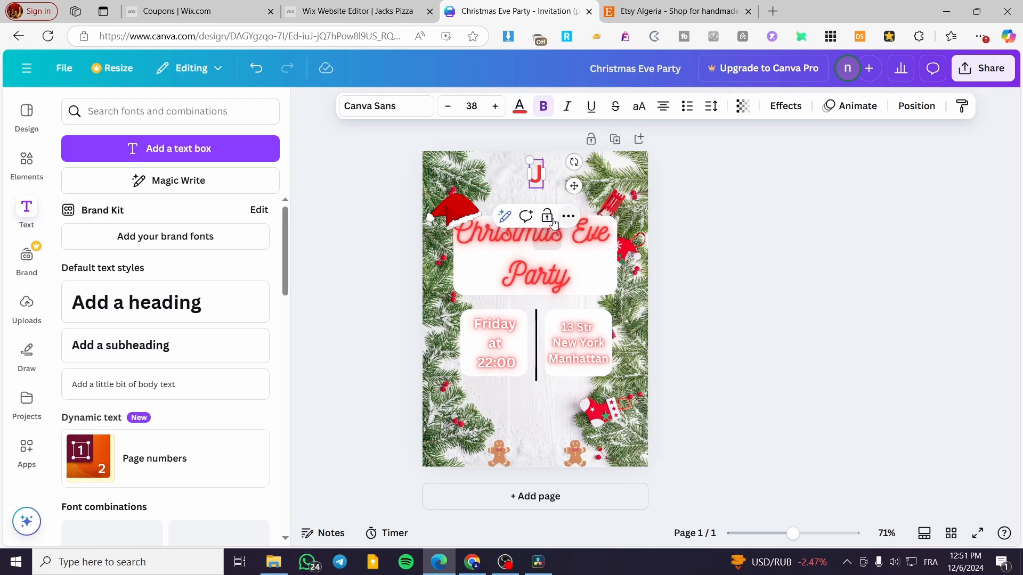
type("acks In")
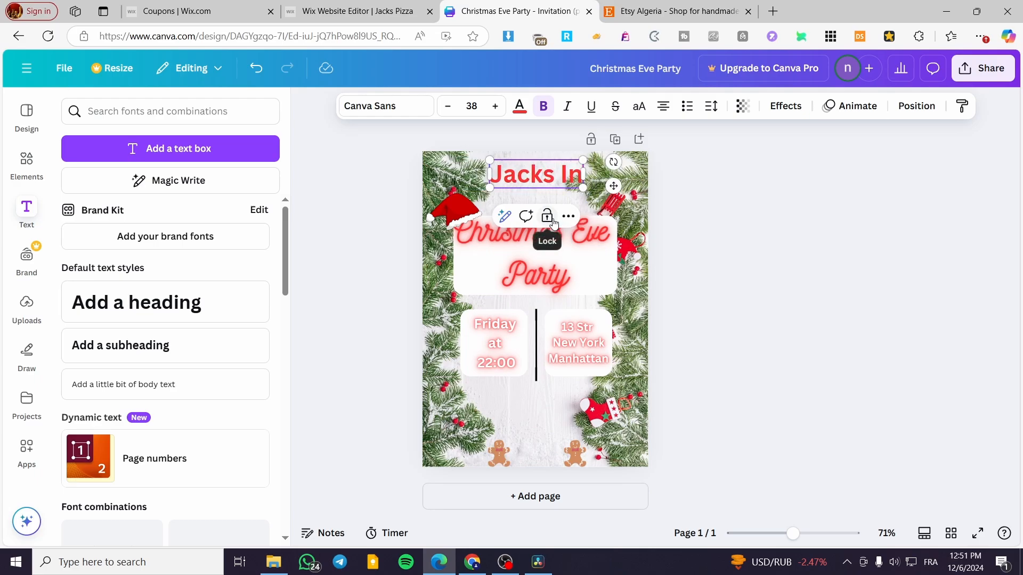
type("vitatiobn")
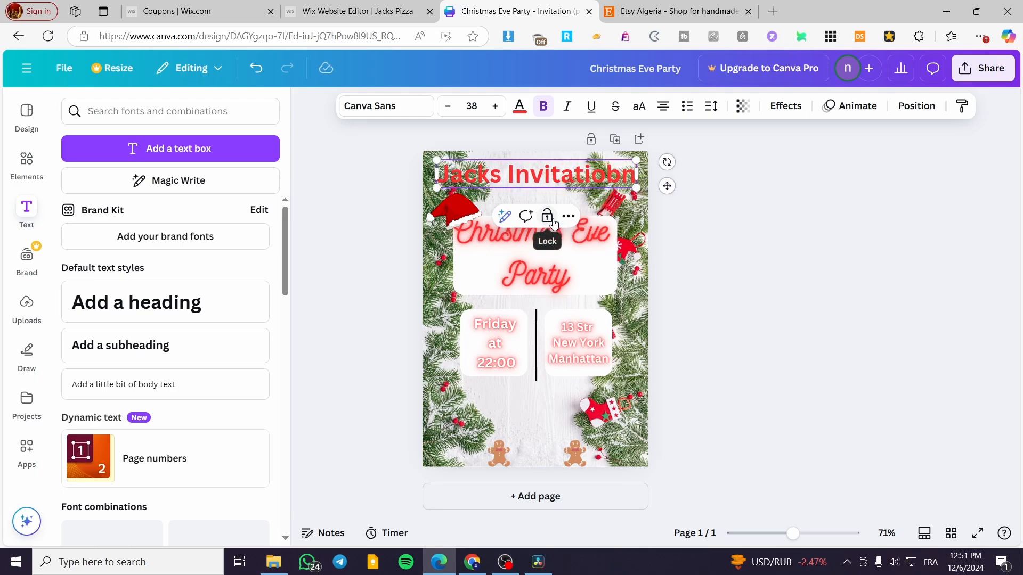
key("BackSpace")
key("BackSpace")
type("n")
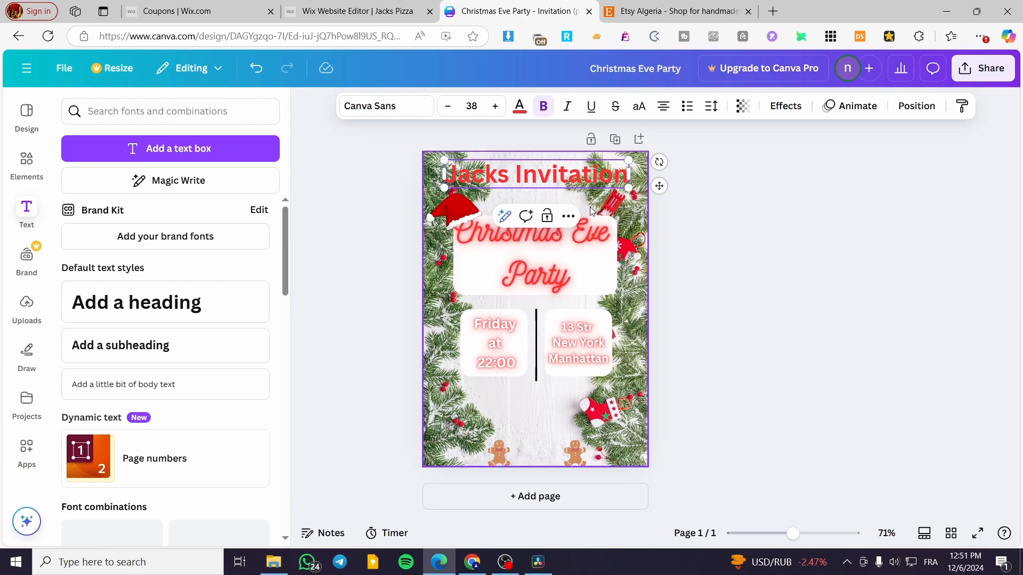
left_click_drag(659, 186, 664, 189)
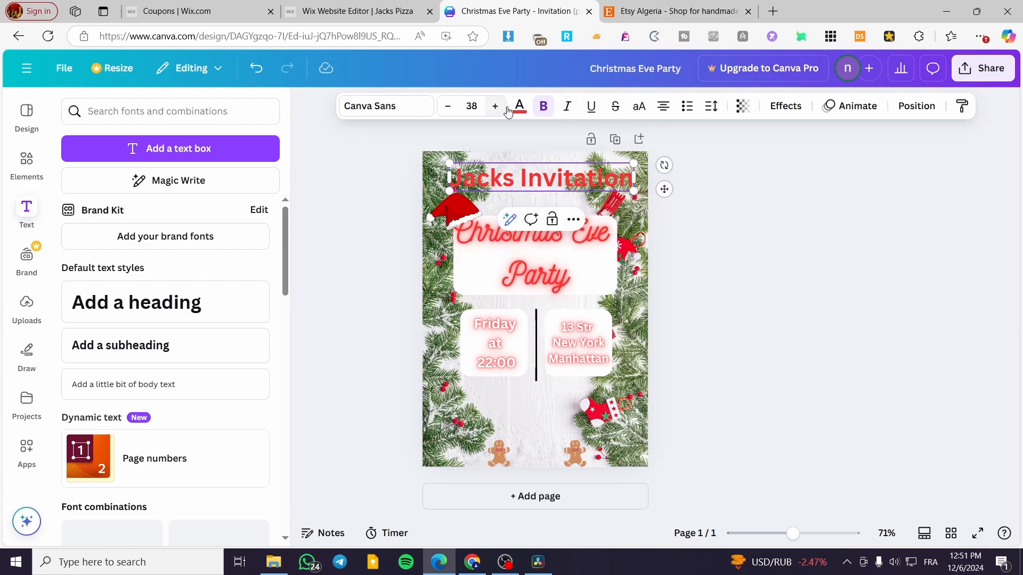
- Apply a white Outline effect with thickness 200 to the invitation heading at the top of the page
left_click(786, 106)
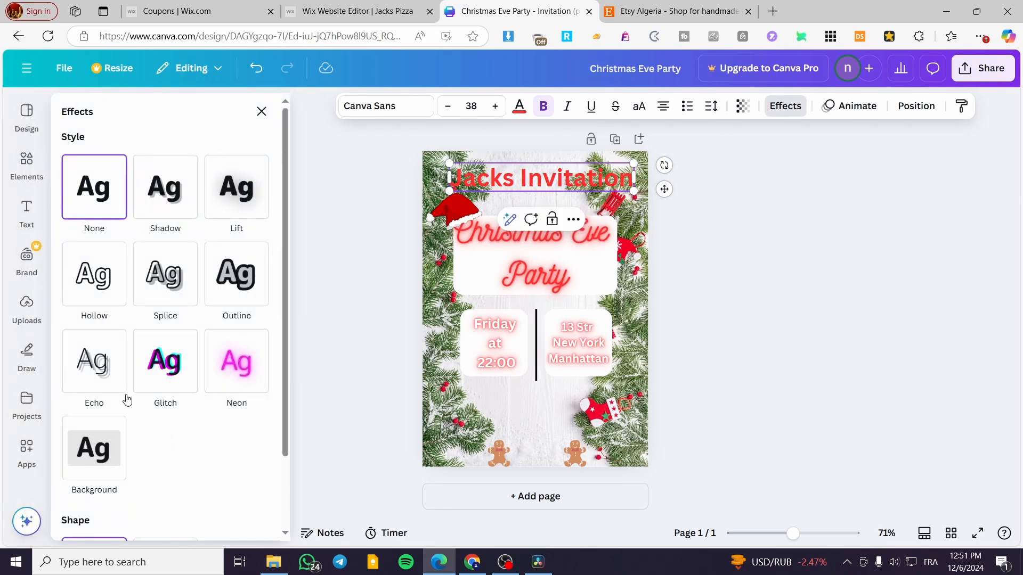
left_click(231, 275)
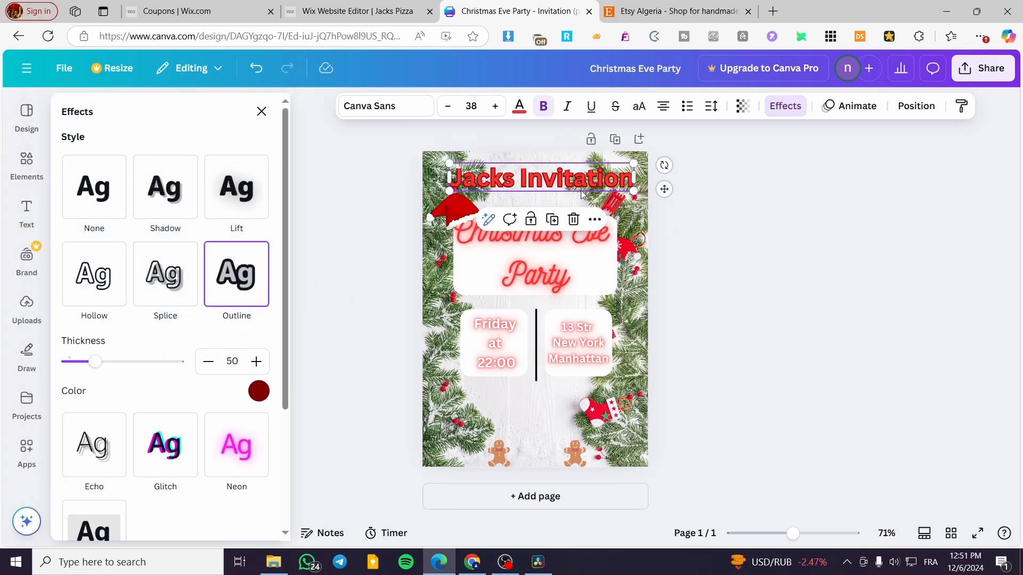
left_click(258, 391)
left_click(203, 259)
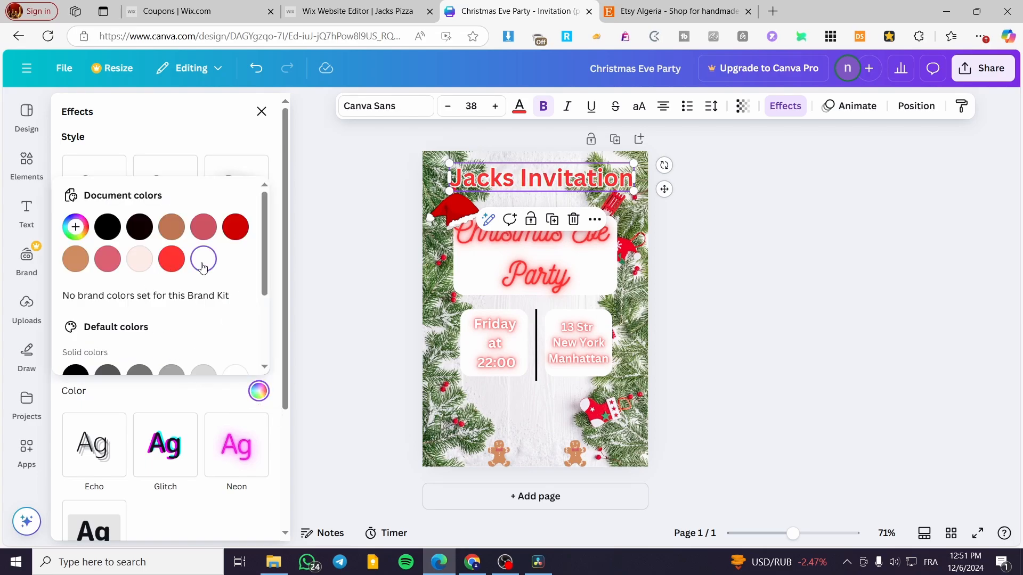
left_click(319, 326)
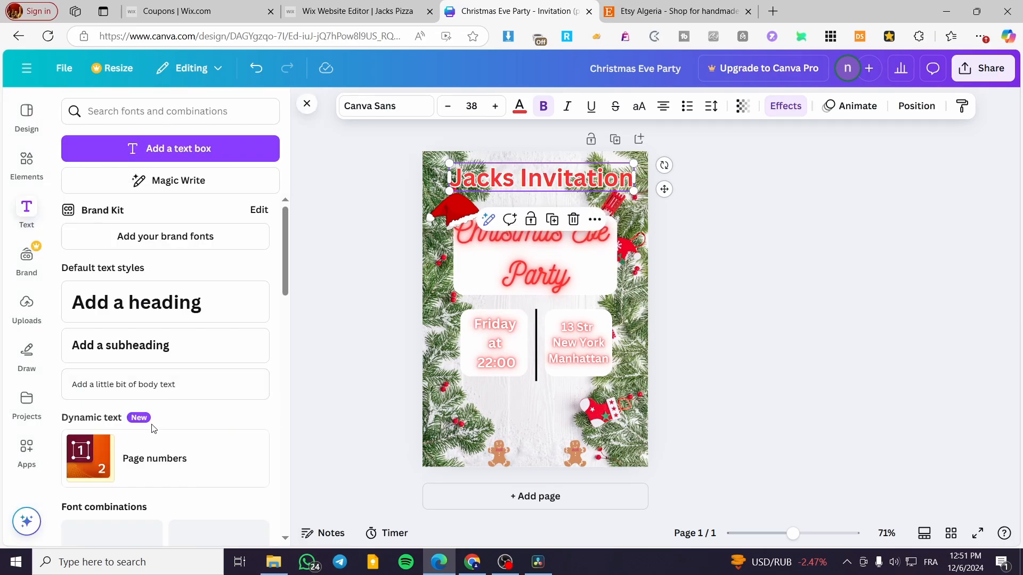
left_click(785, 105)
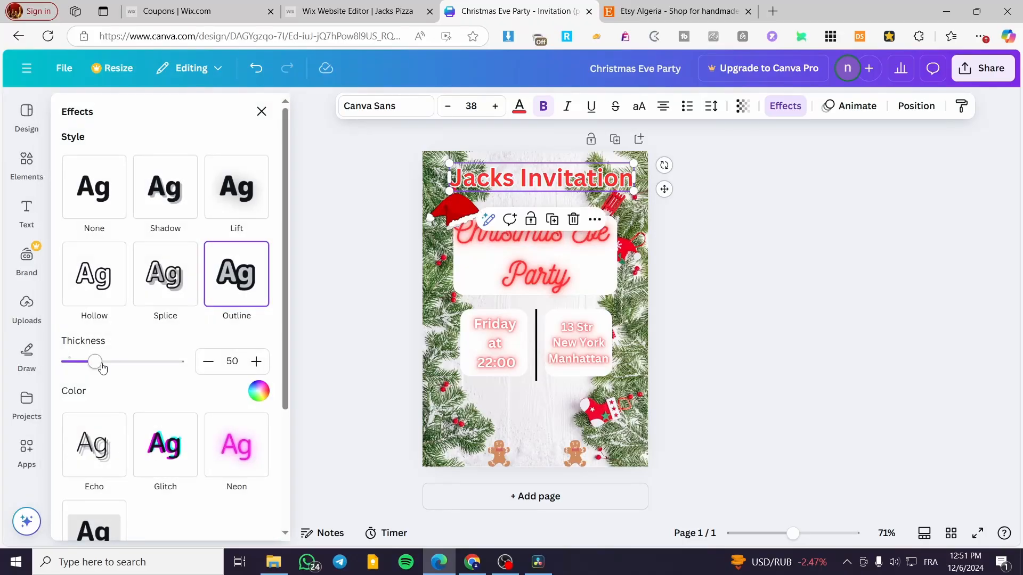
left_click_drag(98, 362, 187, 358)
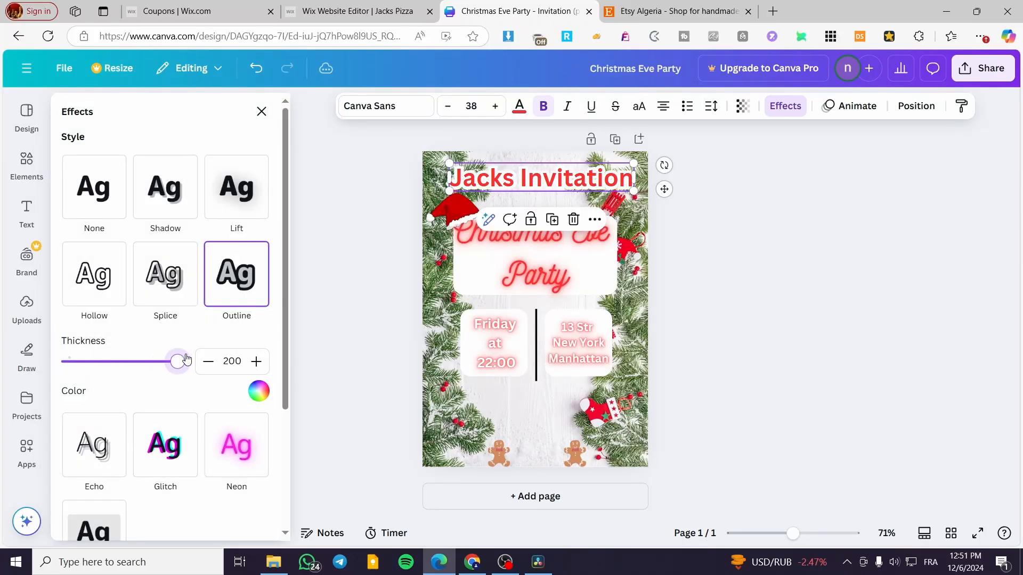
left_click(768, 260)
left_click(769, 259)
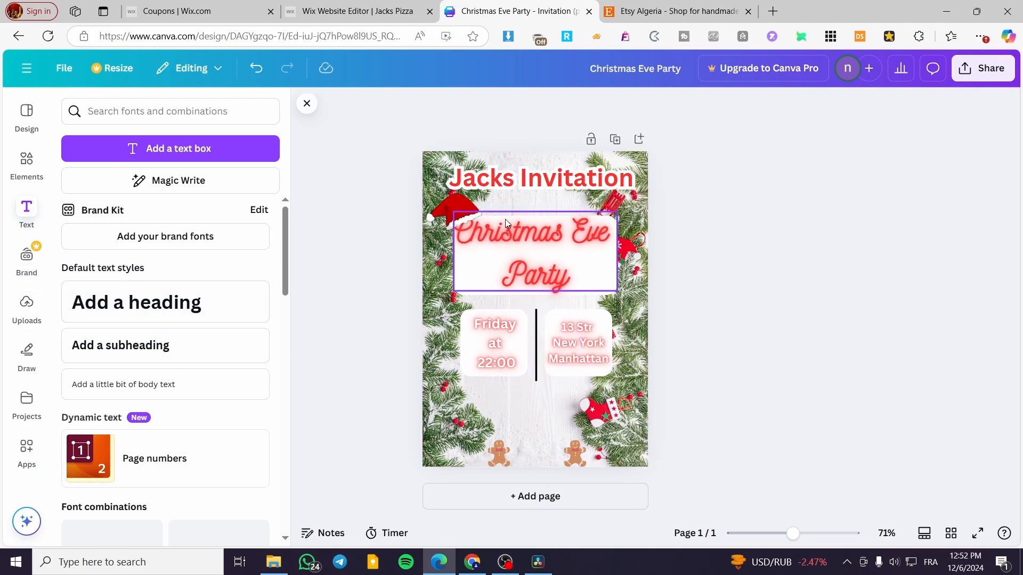
- Add a heading reading "2 Person only per invitation", split before "per", and place it below the two white squares
left_click(156, 309)
type("1")
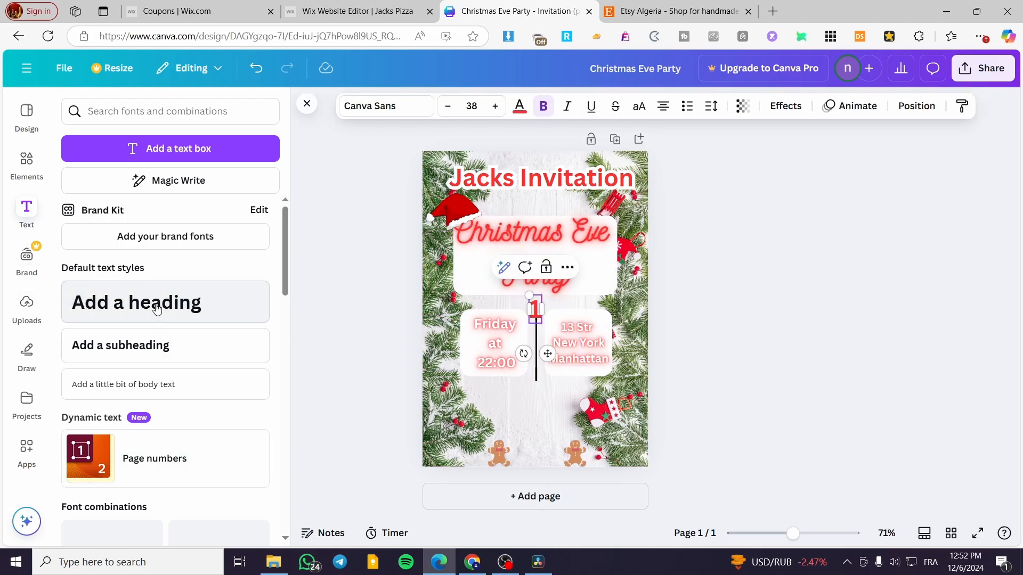
key("BackSpace")
type("2 Per")
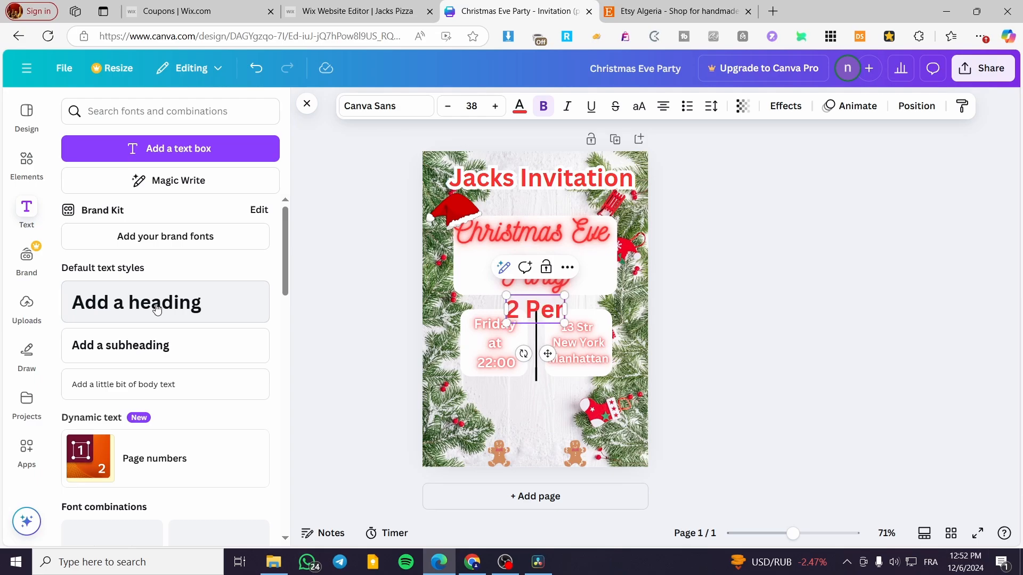
type("son only")
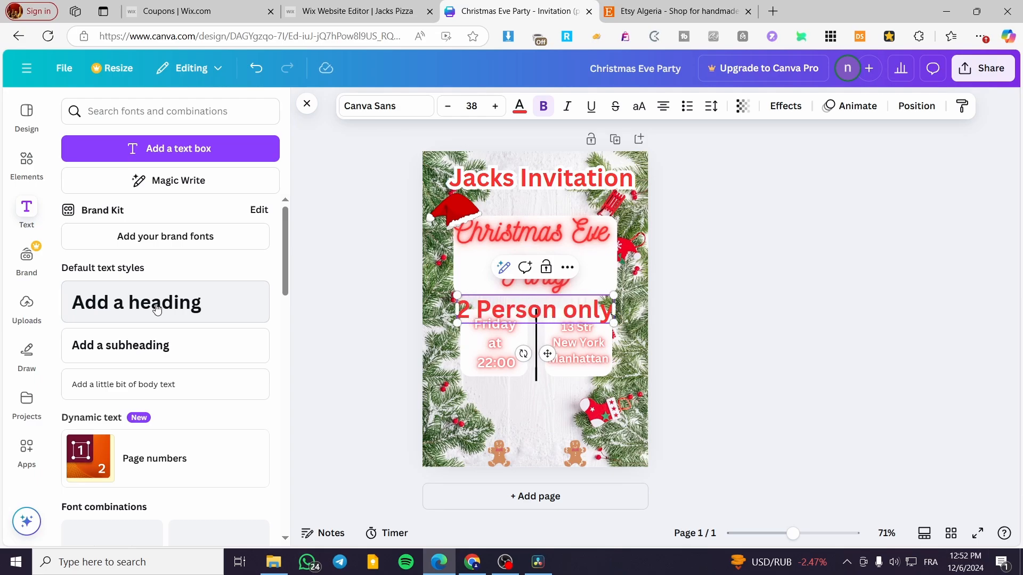
type(" per in")
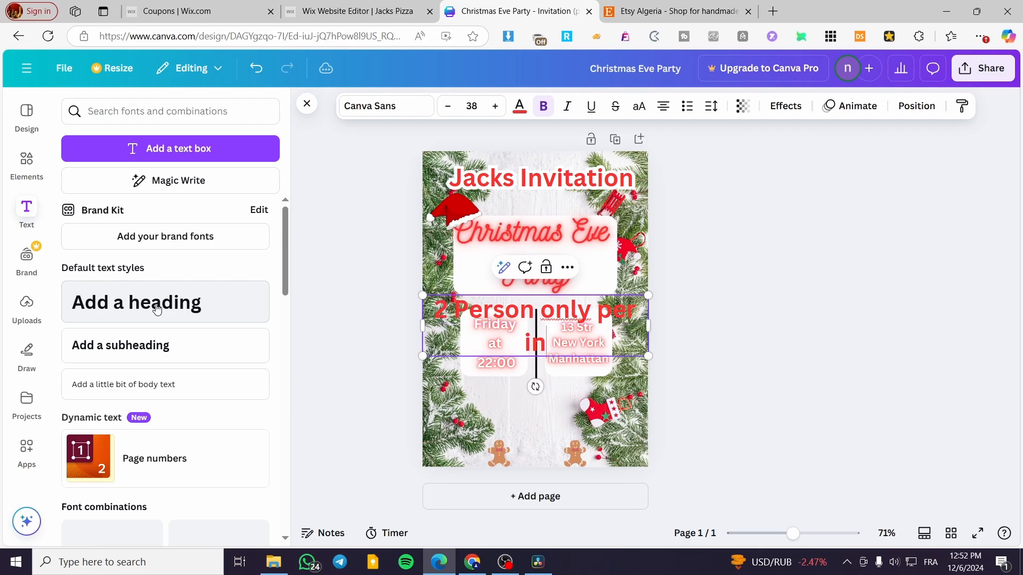
type("vitation")
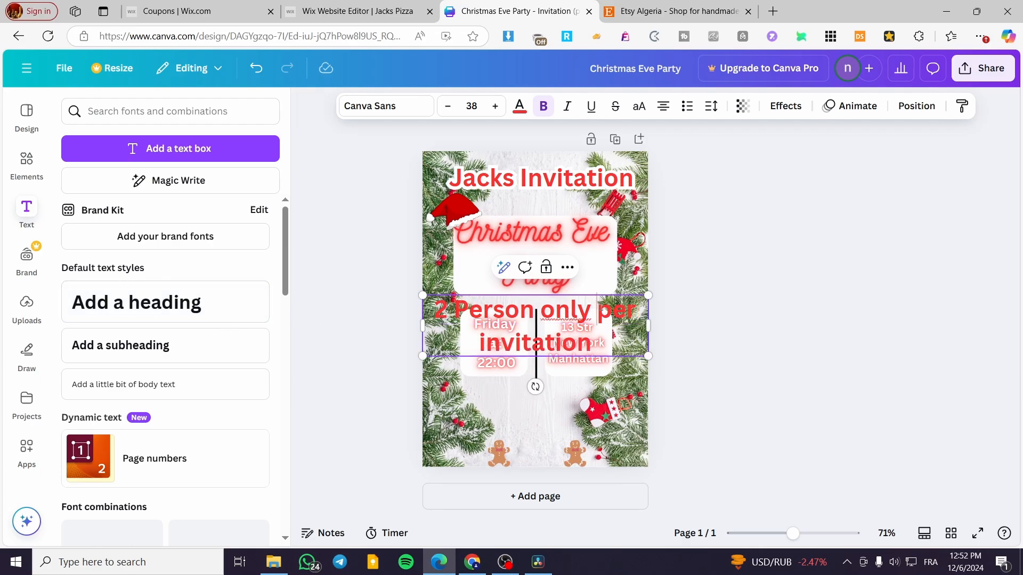
key("Return")
left_click(749, 338)
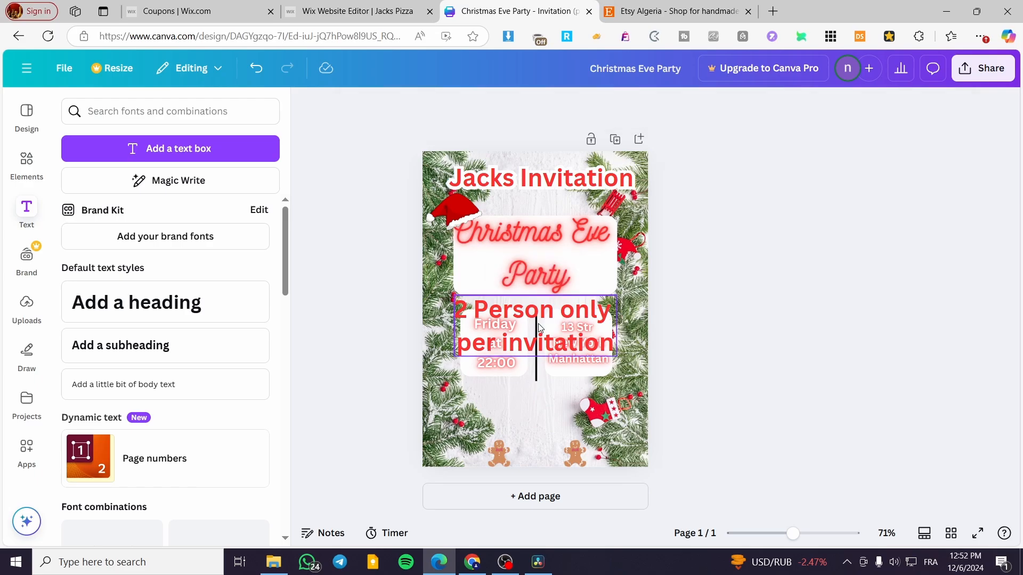
left_click_drag(539, 322, 539, 409)
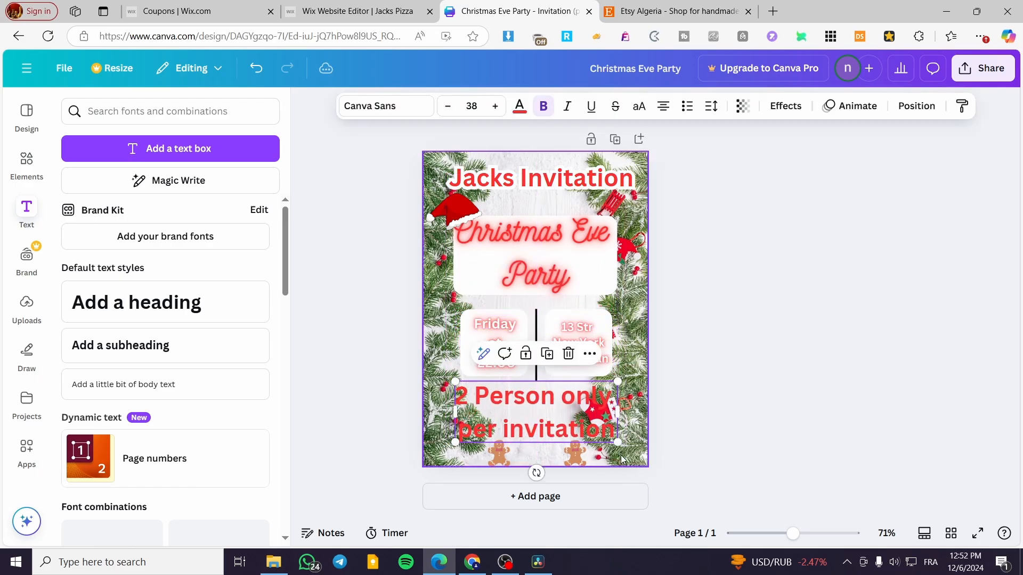
- Apply a white Outline effect with thickness 200 to the "2 Person only per invitation" heading
left_click(786, 106)
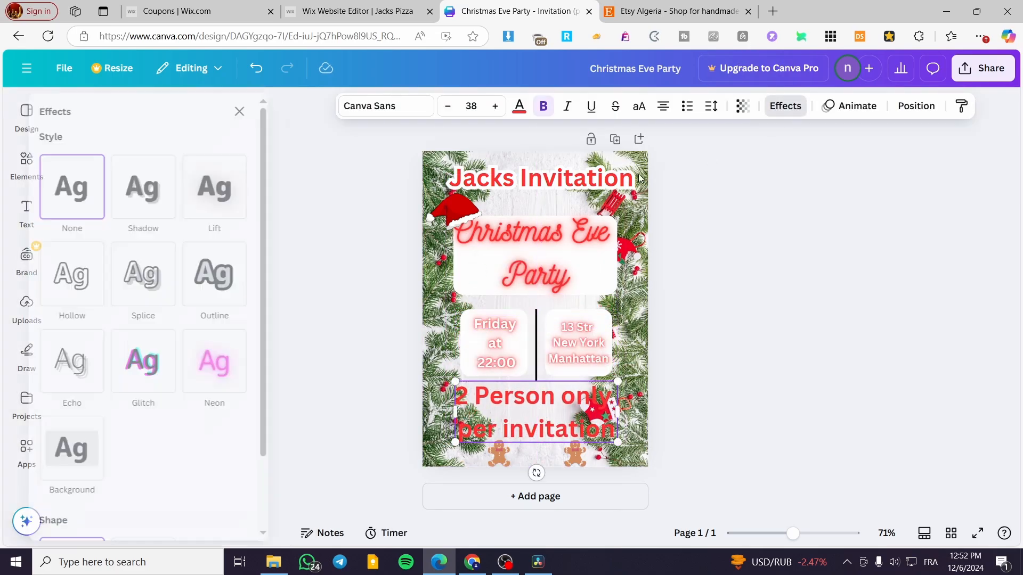
left_click(236, 275)
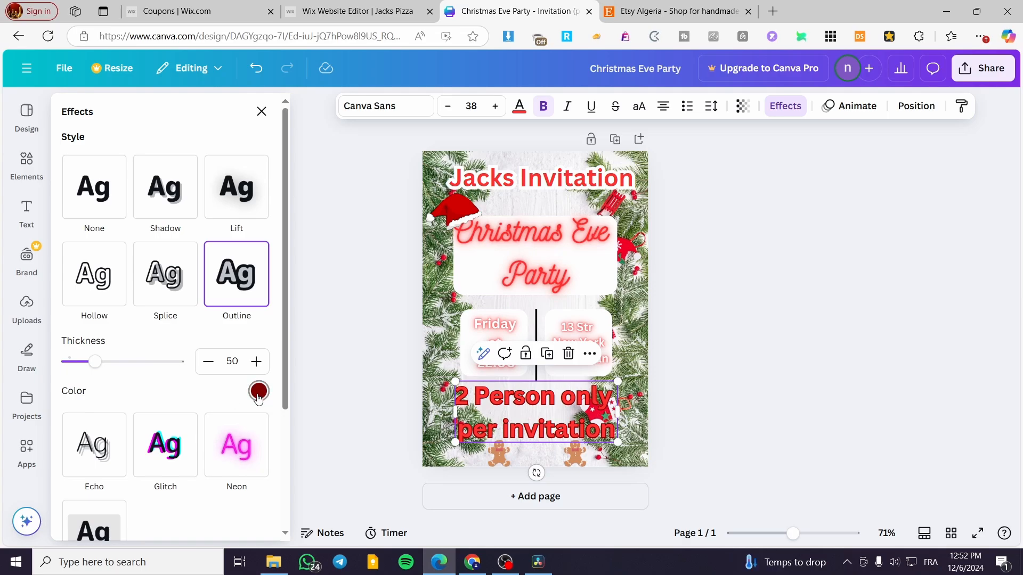
left_click(258, 392)
left_click(204, 259)
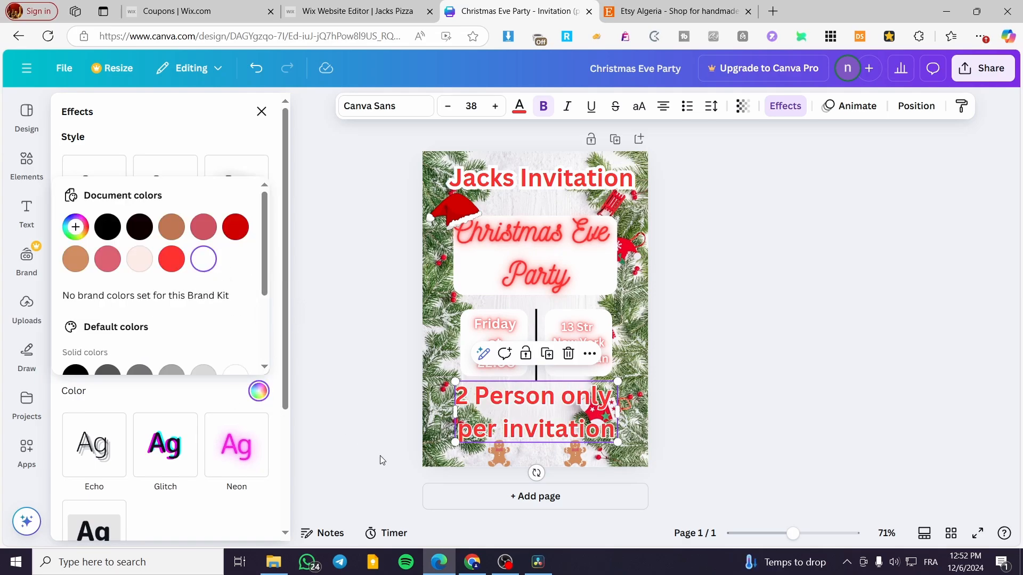
left_click(152, 397)
left_click_drag(91, 362, 347, 379)
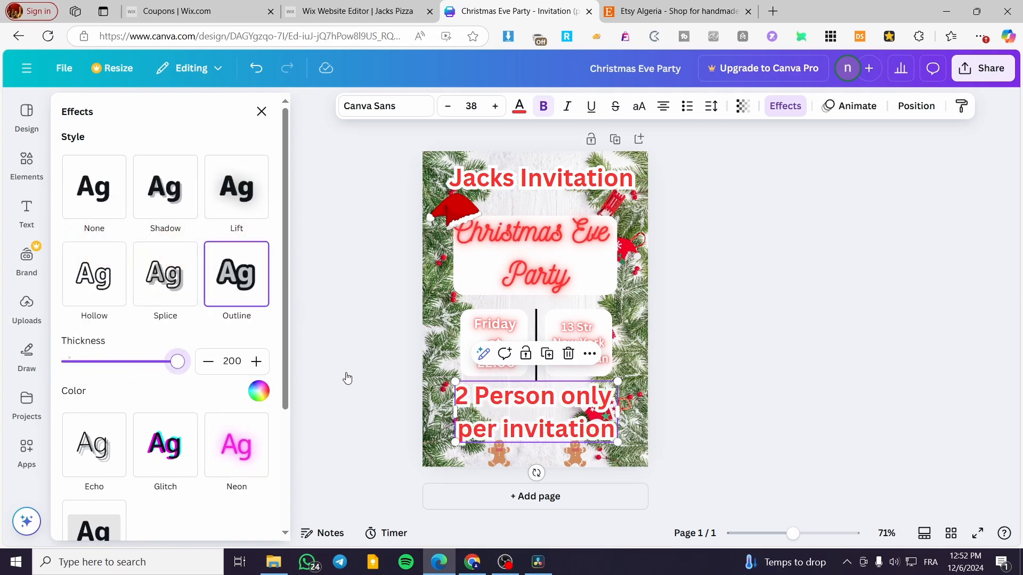
left_click(844, 393)
- Shrink the "2 Person only per invitation" heading to font size 21 and centre it just above the gingerbread men
left_click_drag(617, 442, 545, 415)
left_click_drag(512, 446, 548, 473)
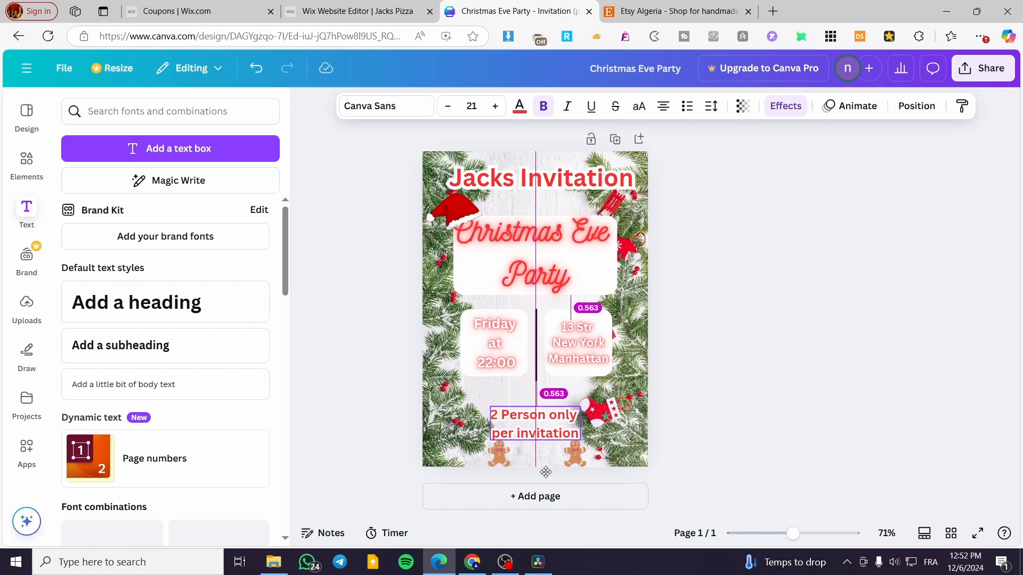
left_click(780, 346)
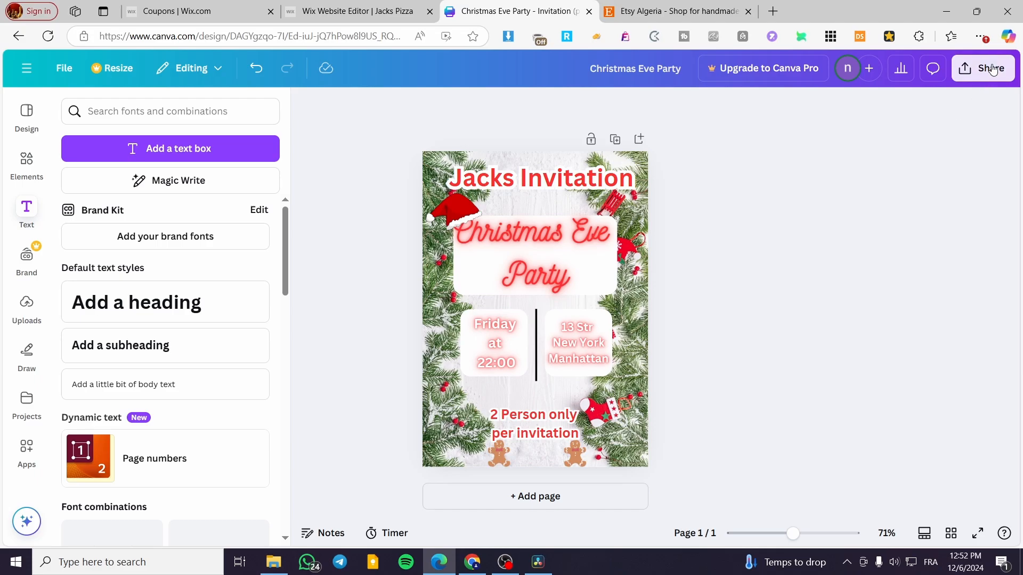
- Download the invitation design as a PNG file at size 1
left_click(992, 70)
left_click(781, 341)
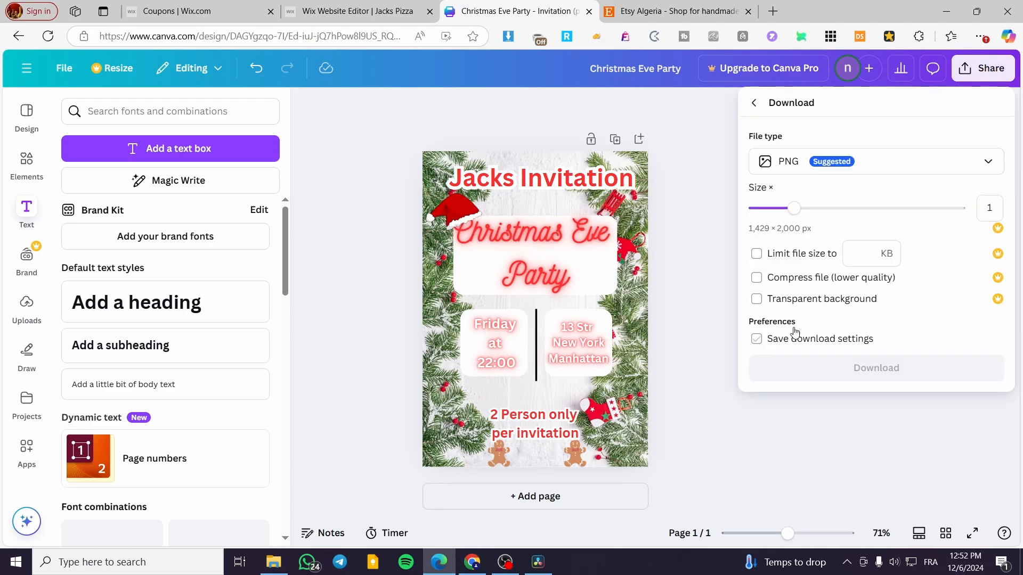
left_click(882, 371)
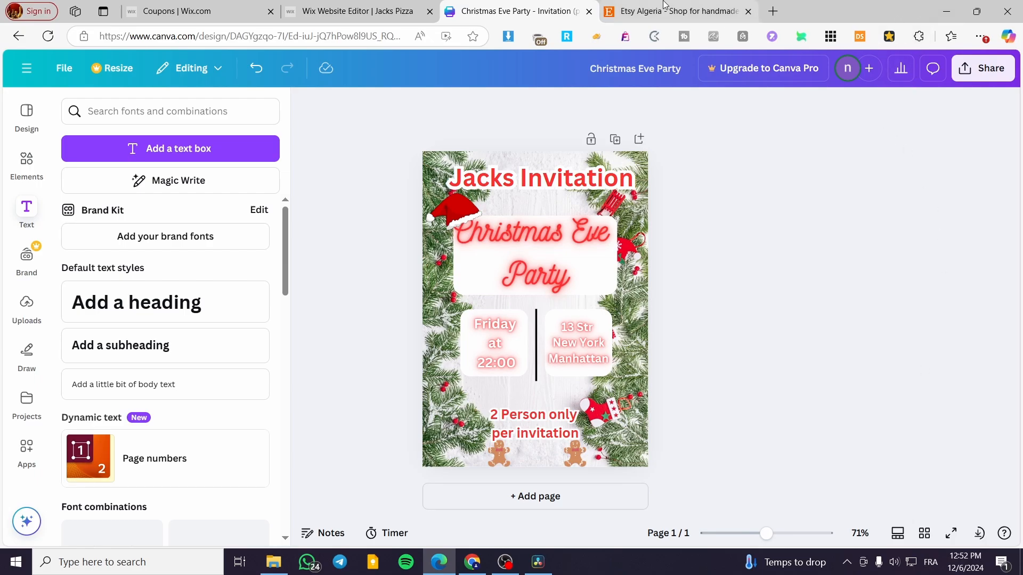
mouse_move(666, 6)
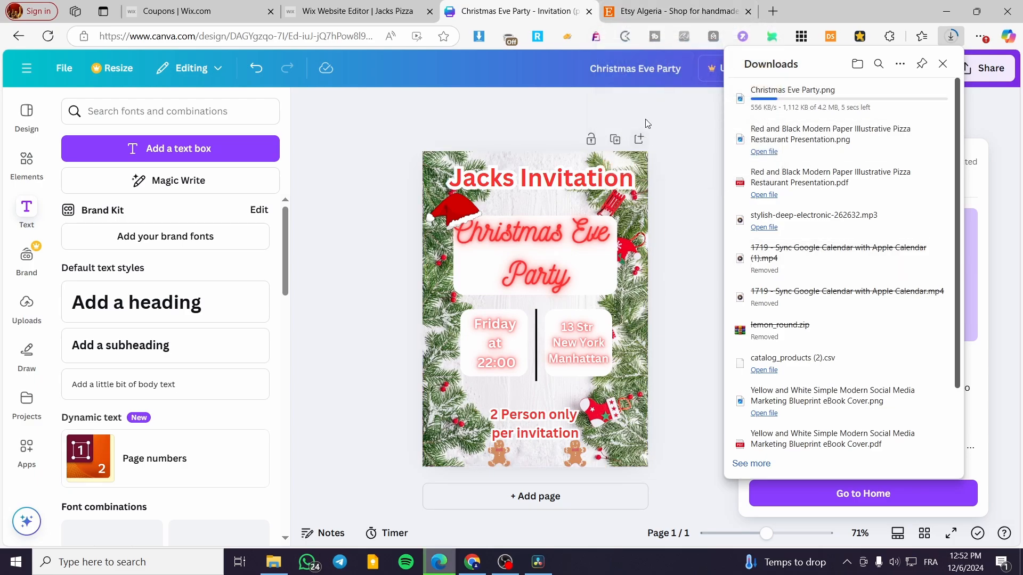
left_click(663, 116)
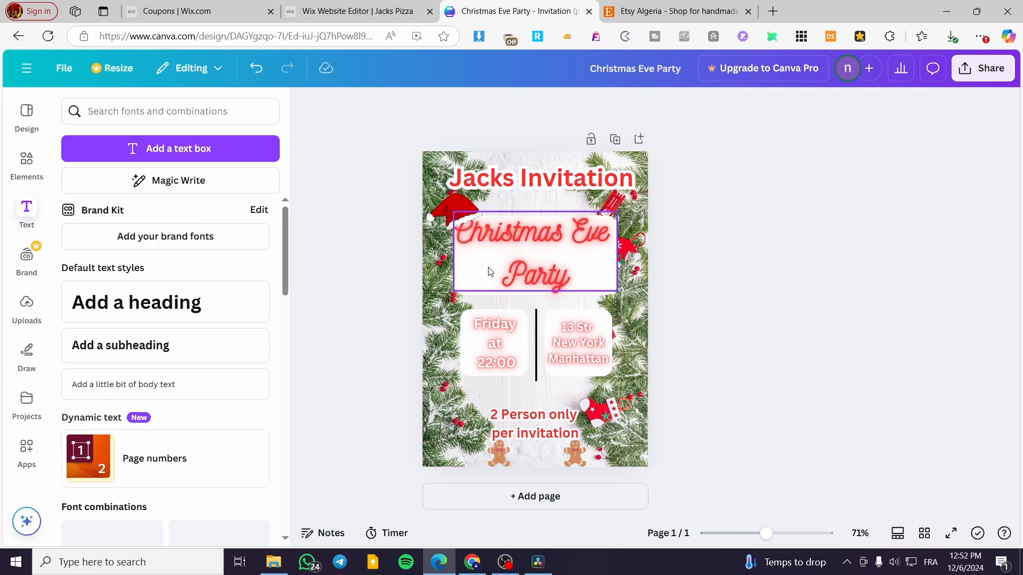
left_click(655, 12)
left_click(522, 8)
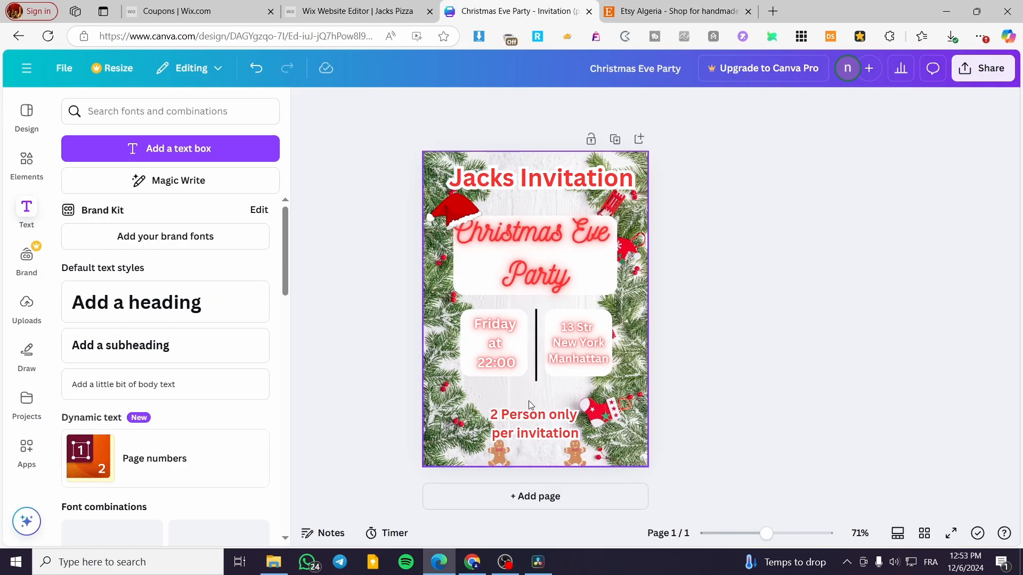
- Add a heading reading "Invitation Code" to the invitation
left_click(142, 304)
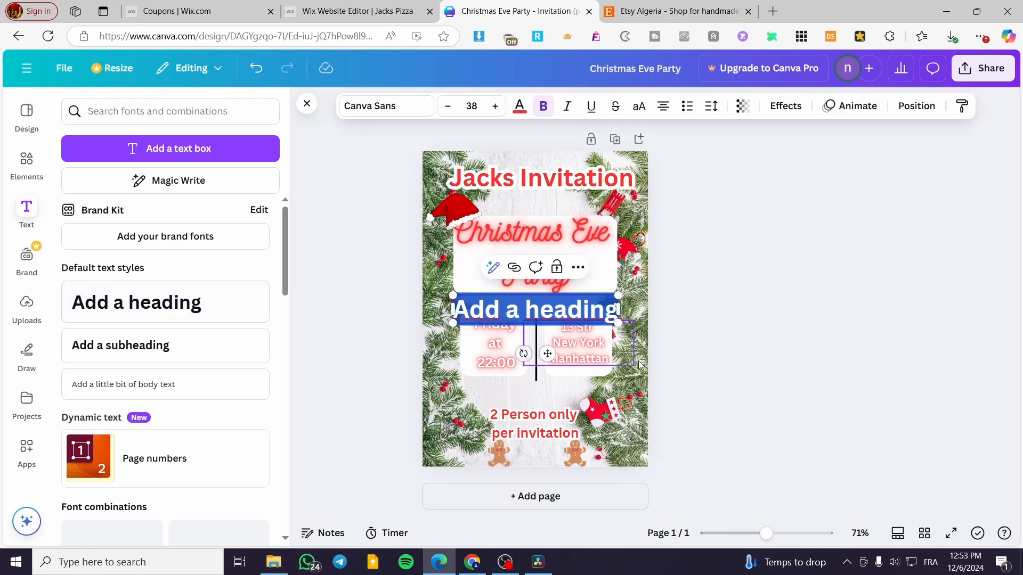
type("Inv")
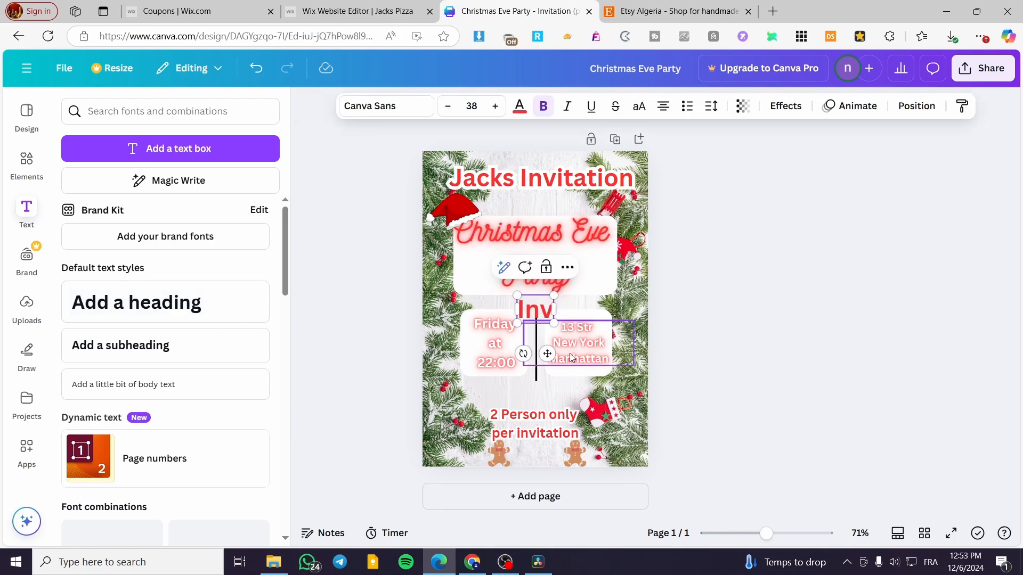
type("itation Code")
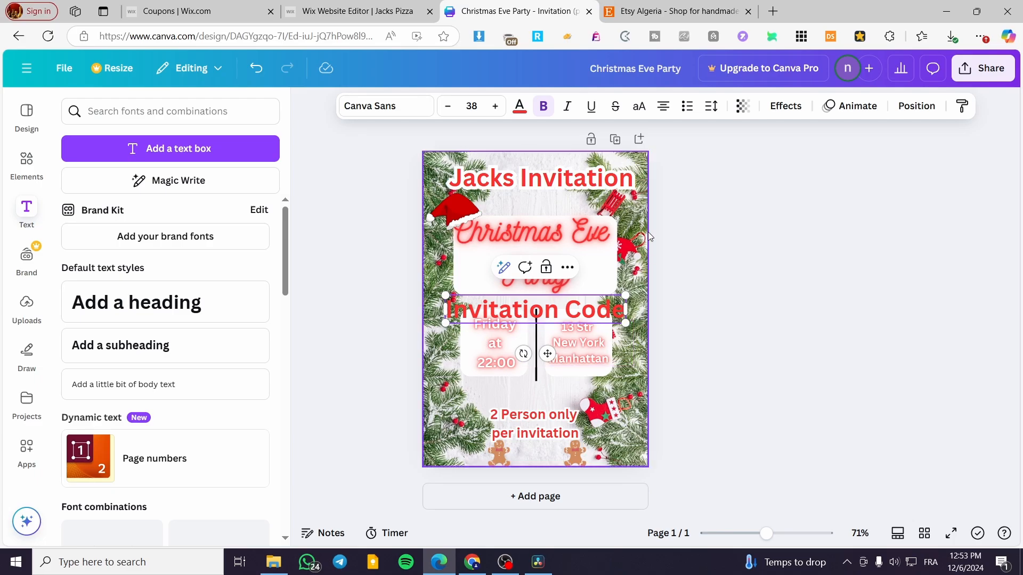
- Try the Splice effect on the "Invitation Code" heading, and settle on the Hollow effect
left_click(788, 106)
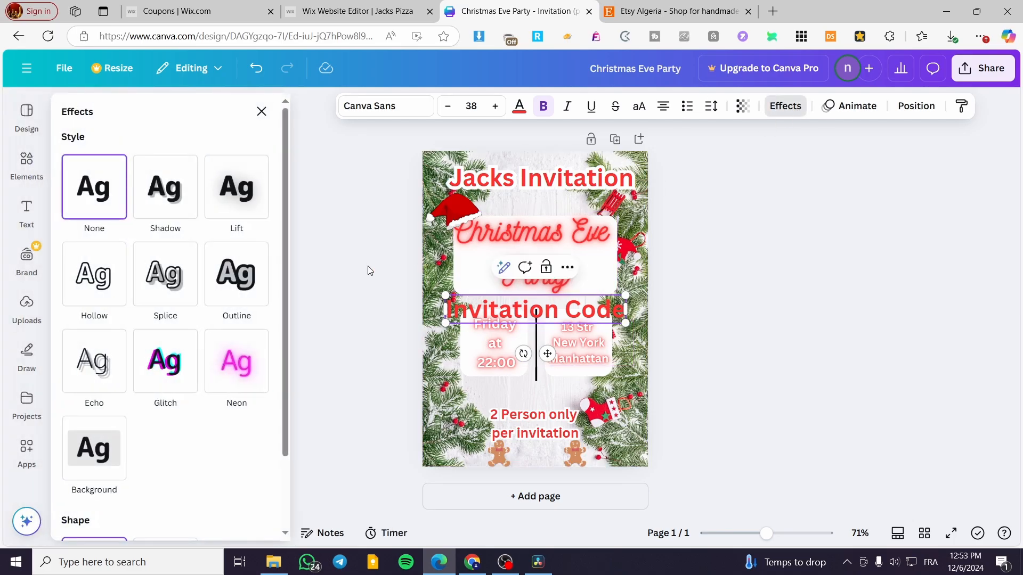
left_click(160, 278)
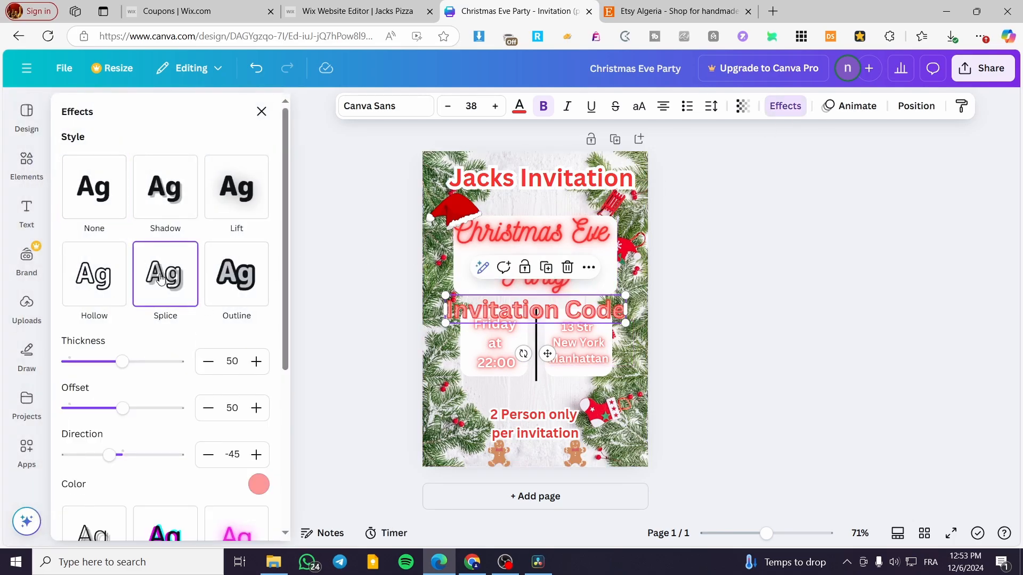
left_click(105, 280)
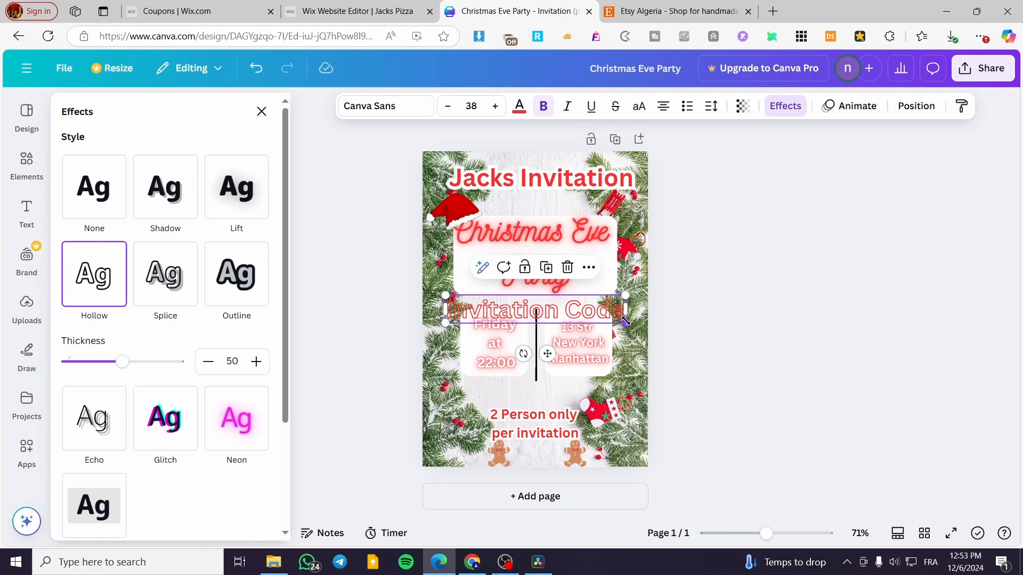
- Shrink the "Invitation Code" heading to font size 21 and place it centred just below the two white squares
left_click_drag(625, 321, 546, 310)
left_click_drag(507, 342, 542, 422)
- Add a square shape to the invitation and fill it with Bright red #ff3131
left_click(26, 213)
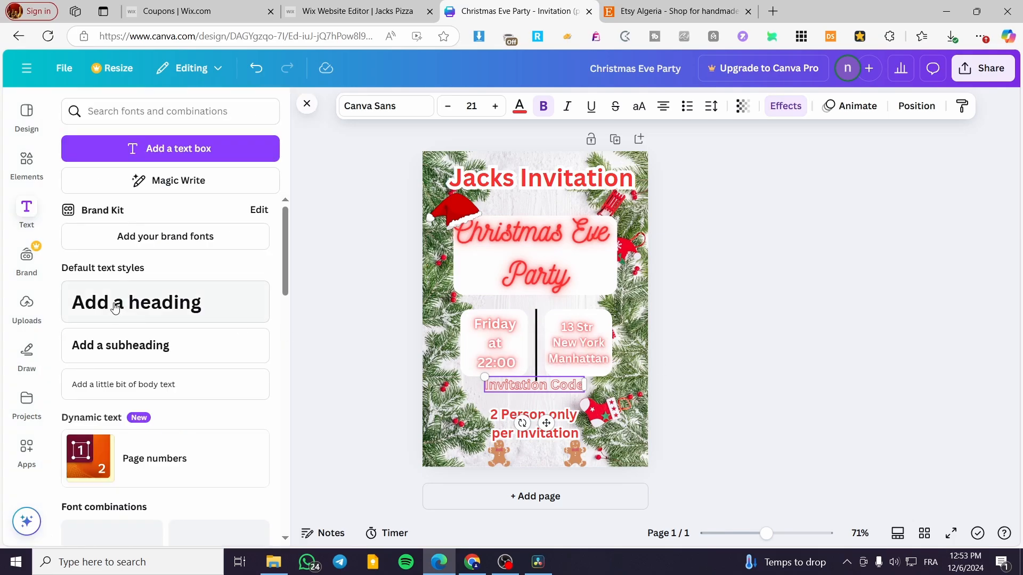
left_click(27, 165)
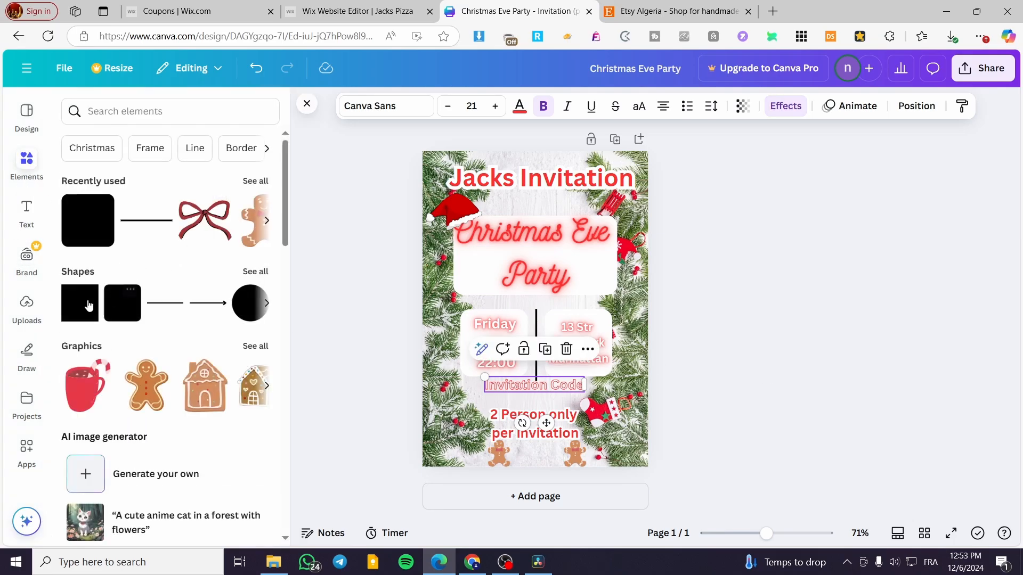
left_click(88, 295)
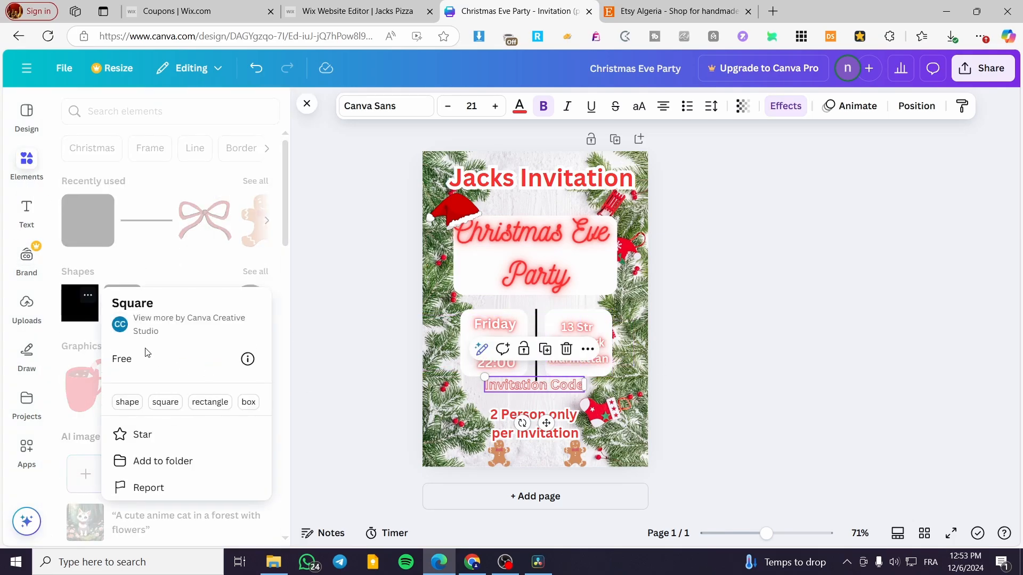
left_click(89, 309)
left_click(85, 309)
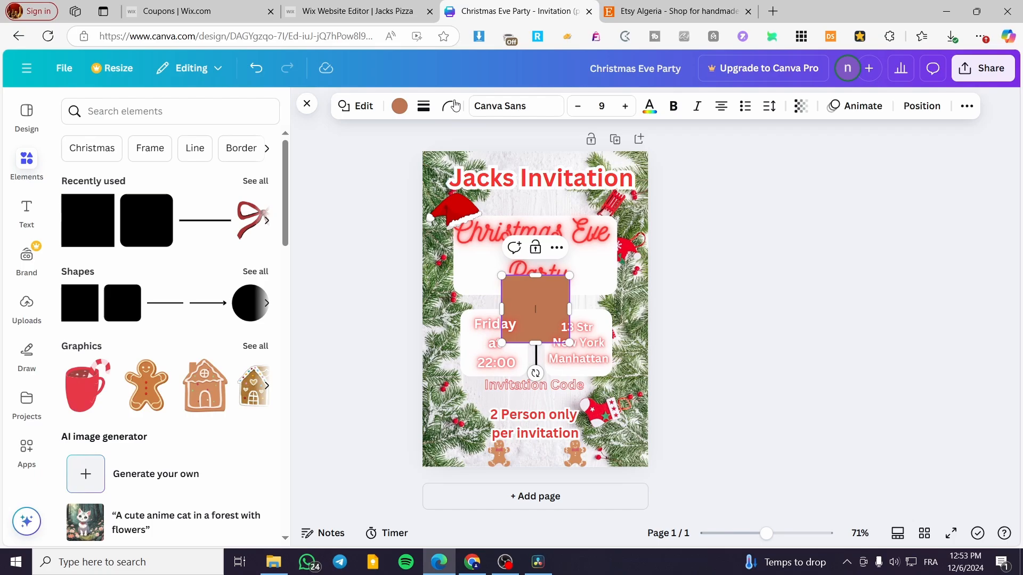
left_click(399, 109)
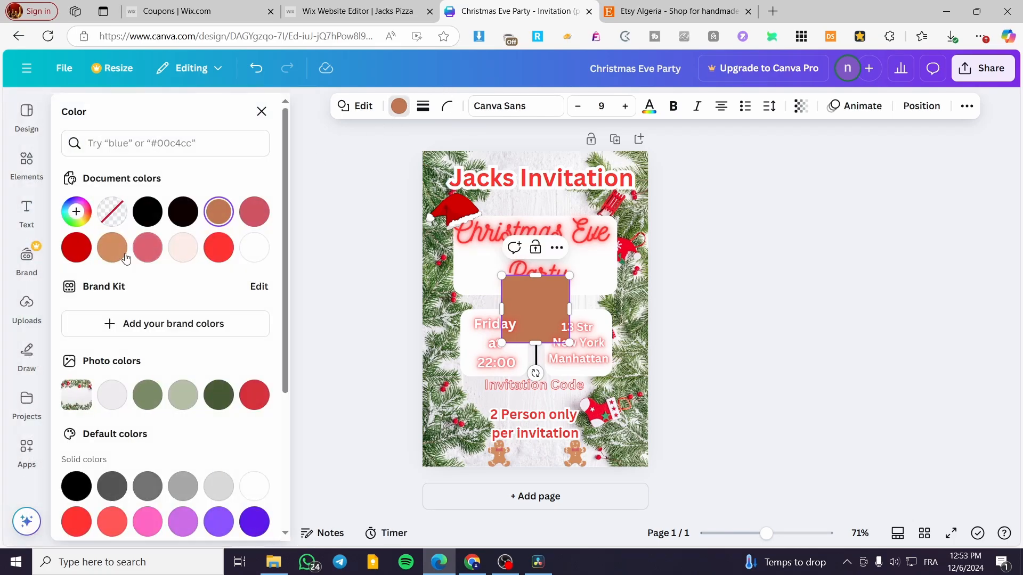
left_click(230, 256)
- Flatten the red square into a thin bar and place it between "Invitation Code" and the "2 Person only" text
left_click_drag(536, 343, 545, 438)
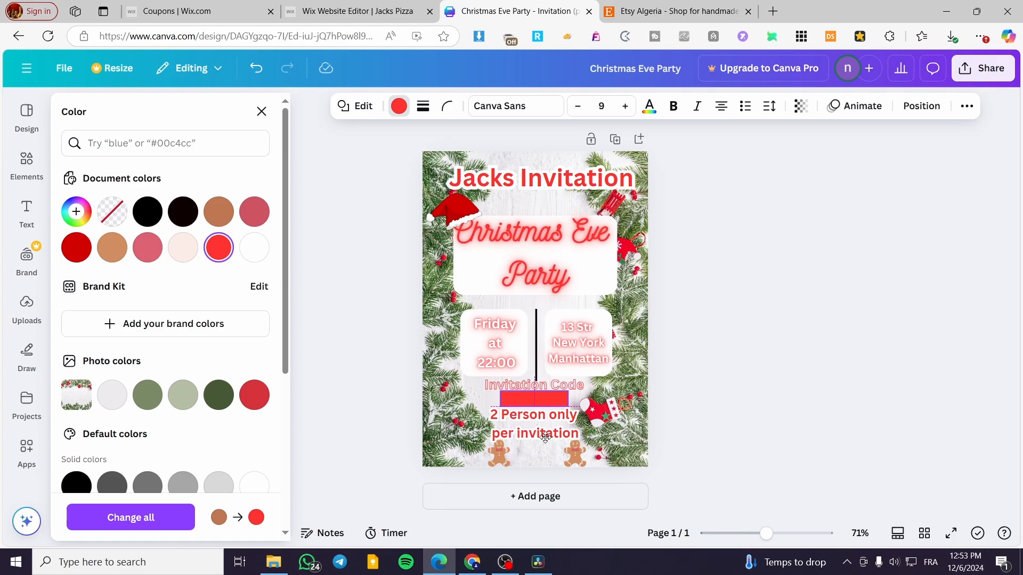
left_click(788, 412)
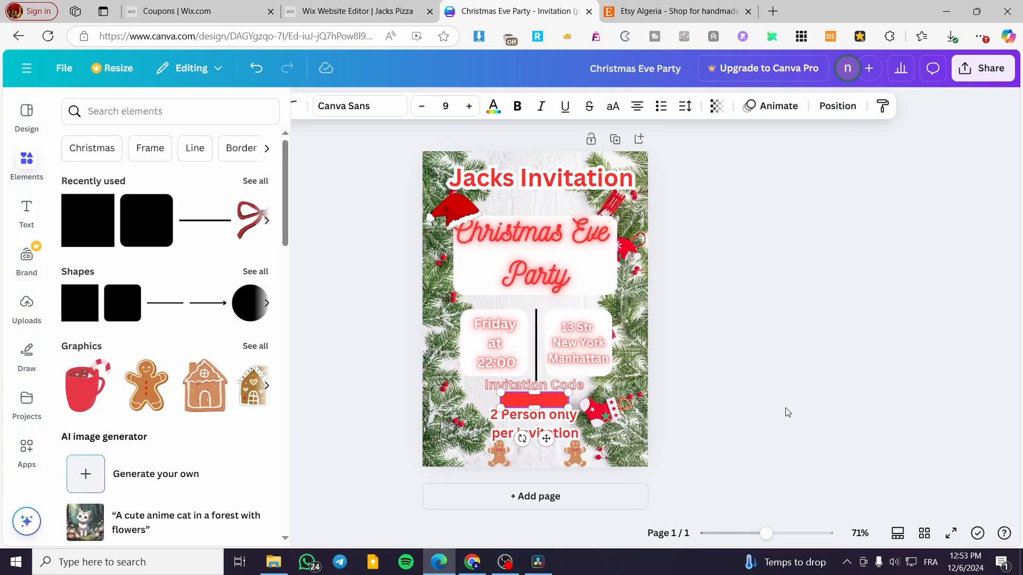
left_click(789, 413)
- Download the updated invitation with the code bar as a PNG file
left_click(992, 67)
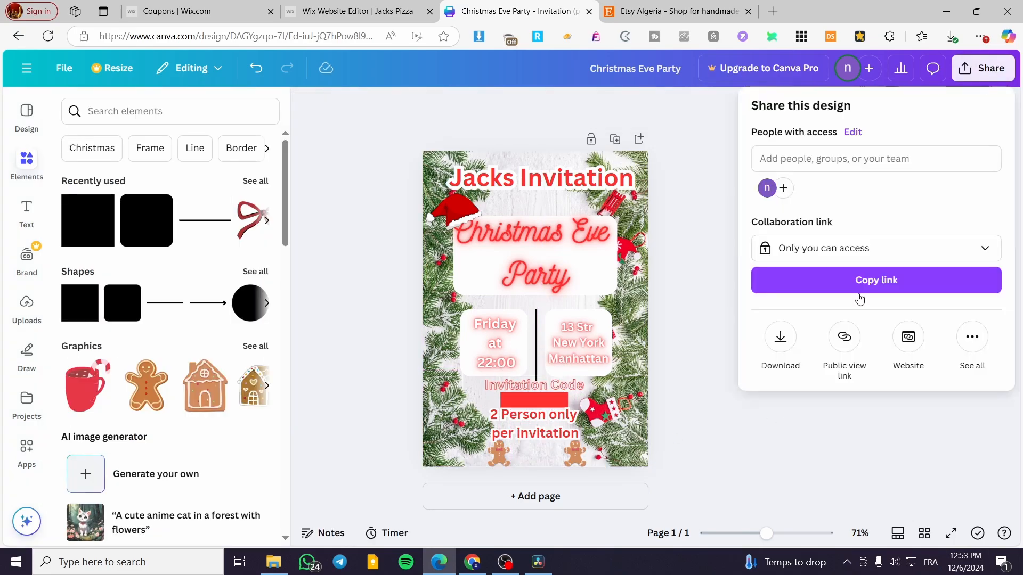
left_click(779, 336)
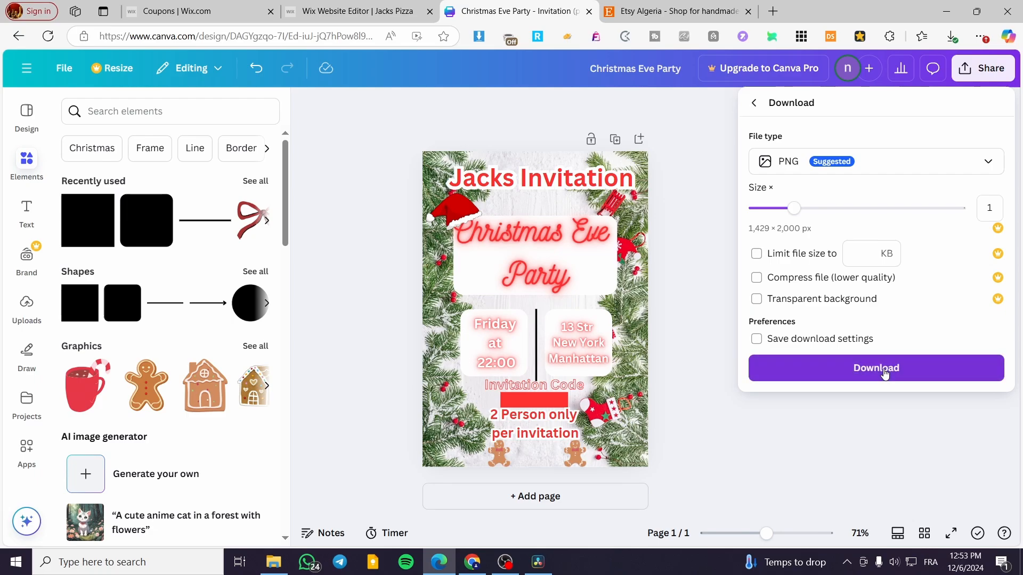
left_click(824, 370)
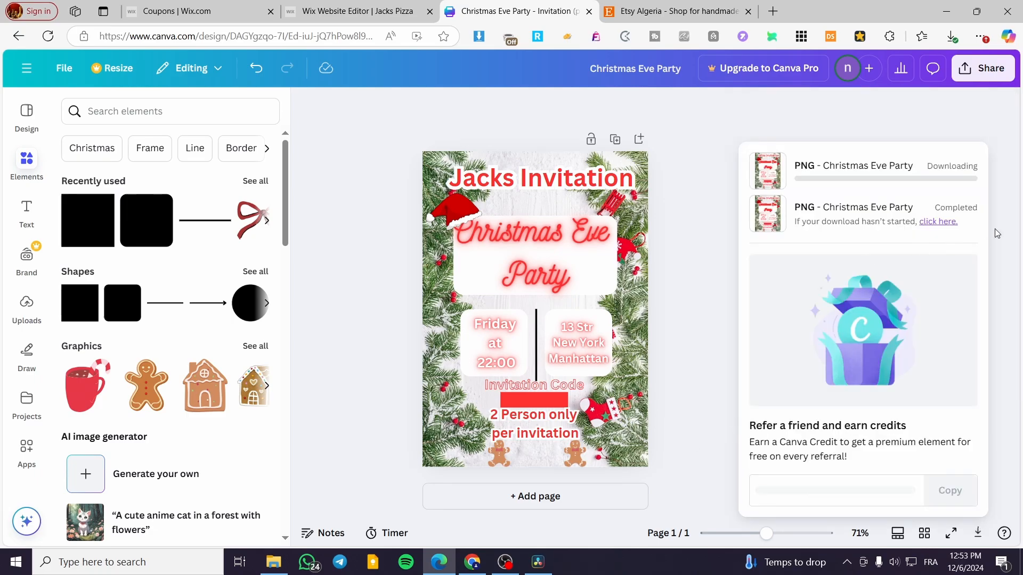
left_click(1000, 103)
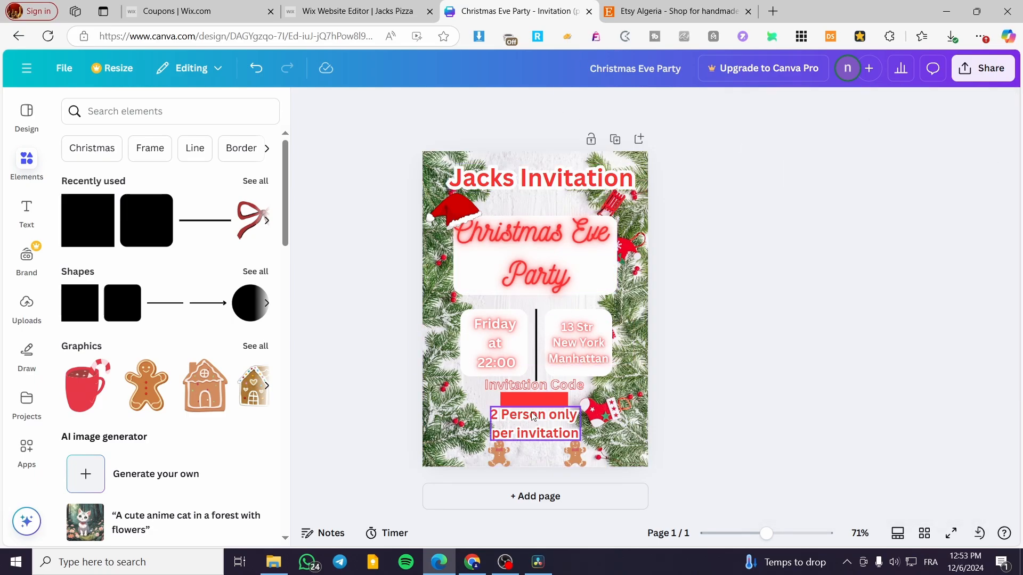
- Switch to Etsy and start a new listing in the "Stock your shop" stage of the shop setup
left_click(718, 9)
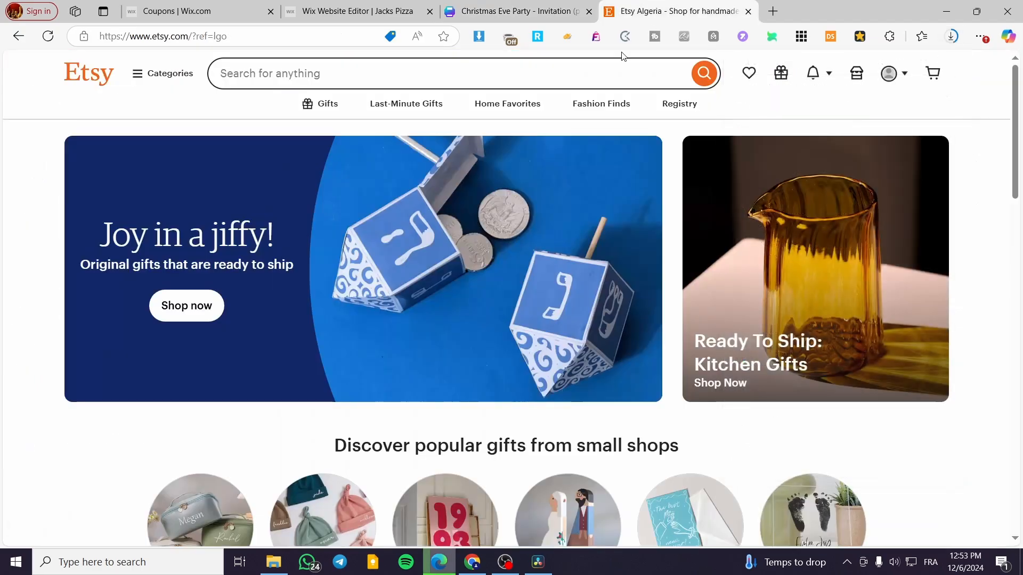
left_click(859, 74)
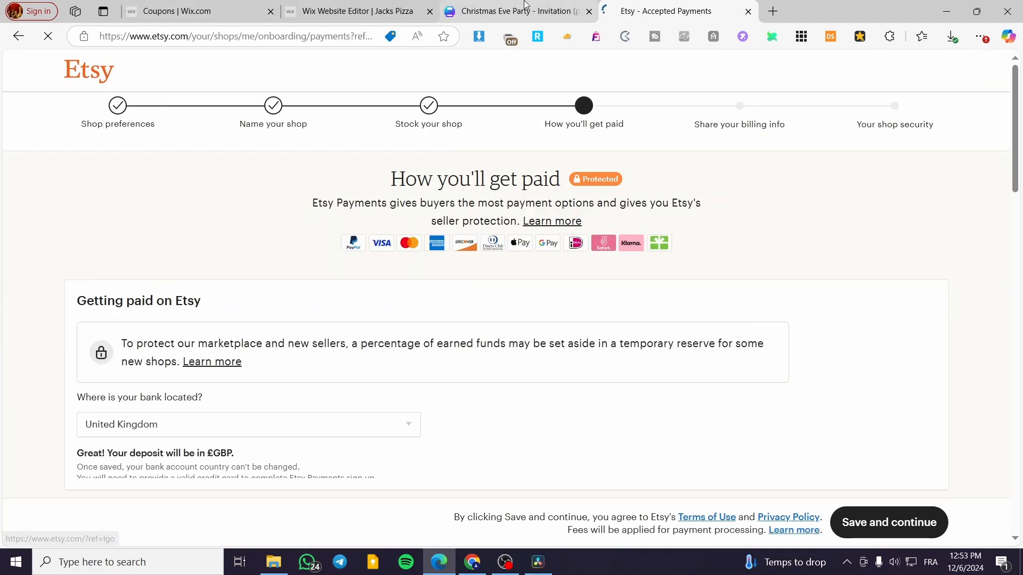
key("alt+Left")
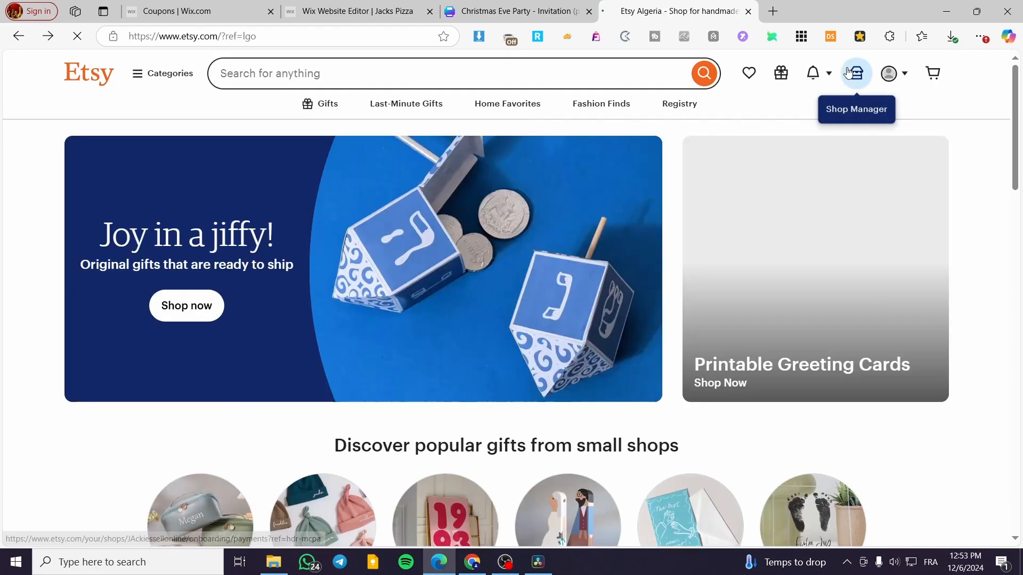
left_click(857, 77)
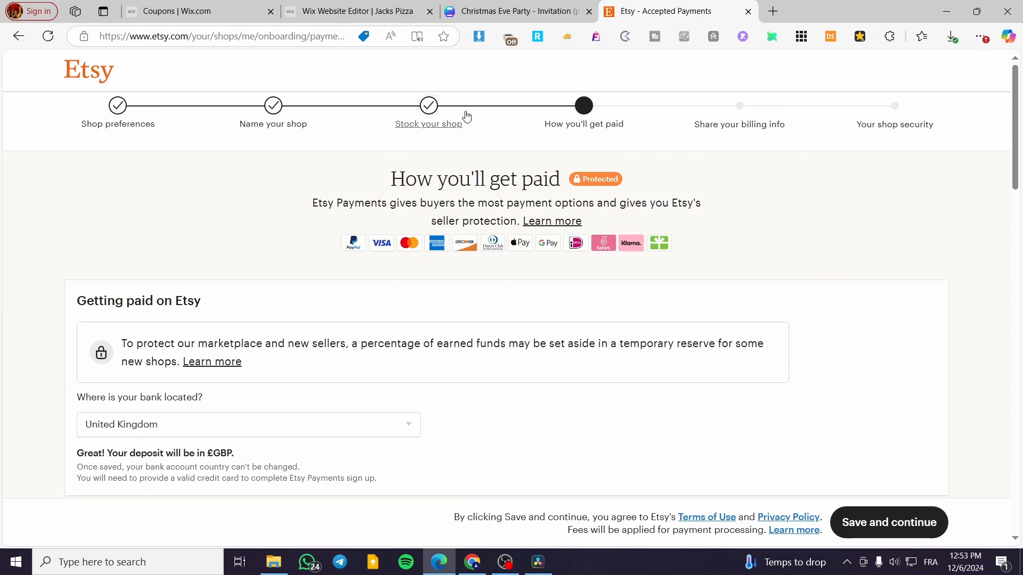
left_click(428, 108)
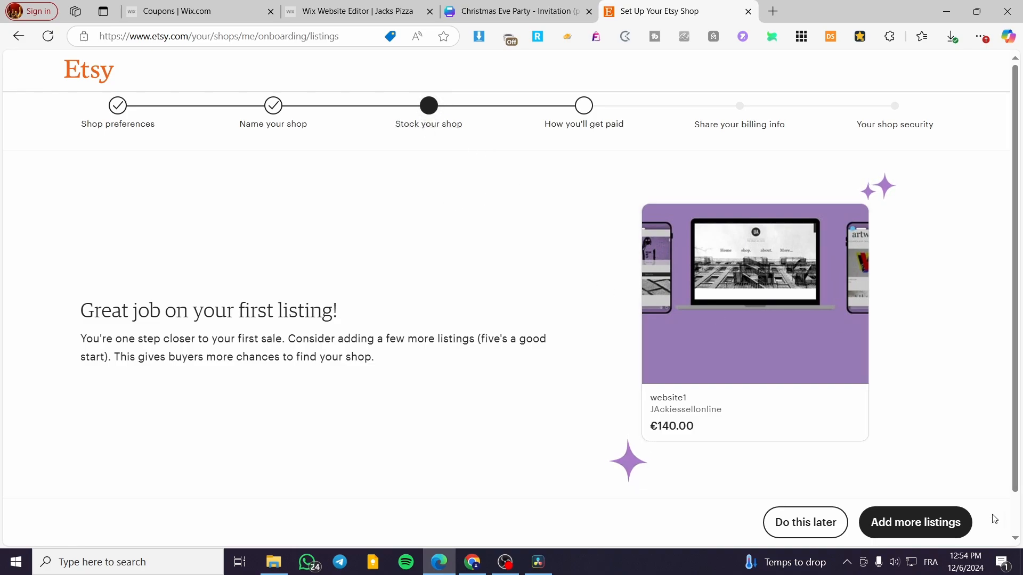
left_click(927, 532)
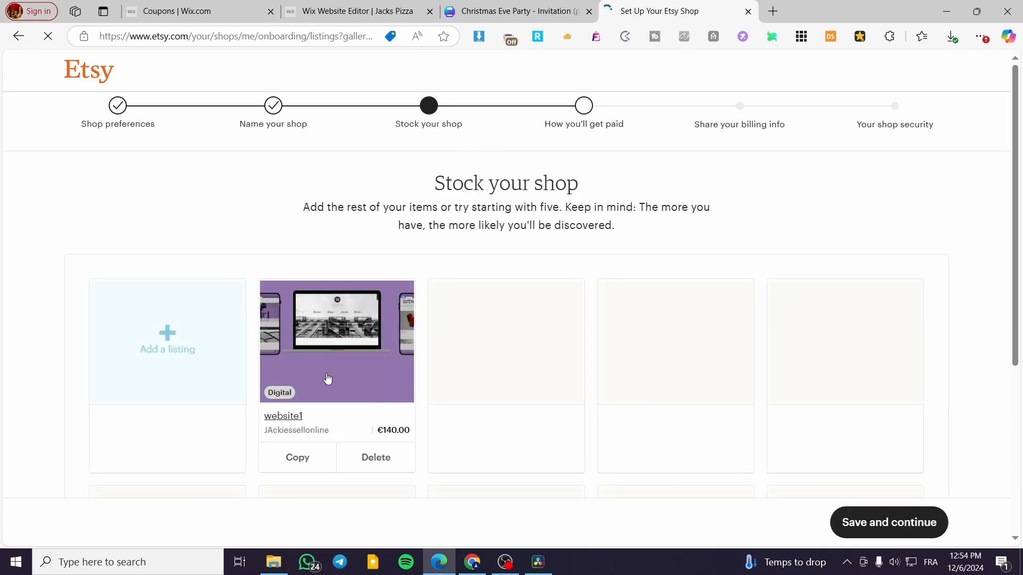
left_click(167, 338)
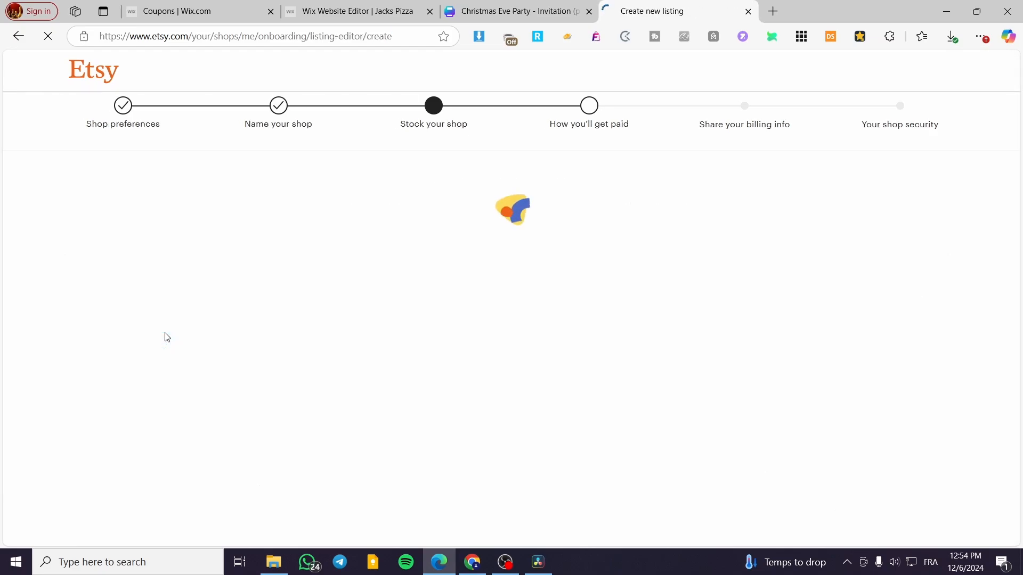
- Set the listing's item type to Digital files and its category to Invitations under Paper & Party Supplies
scroll(780, 261, "down", 4)
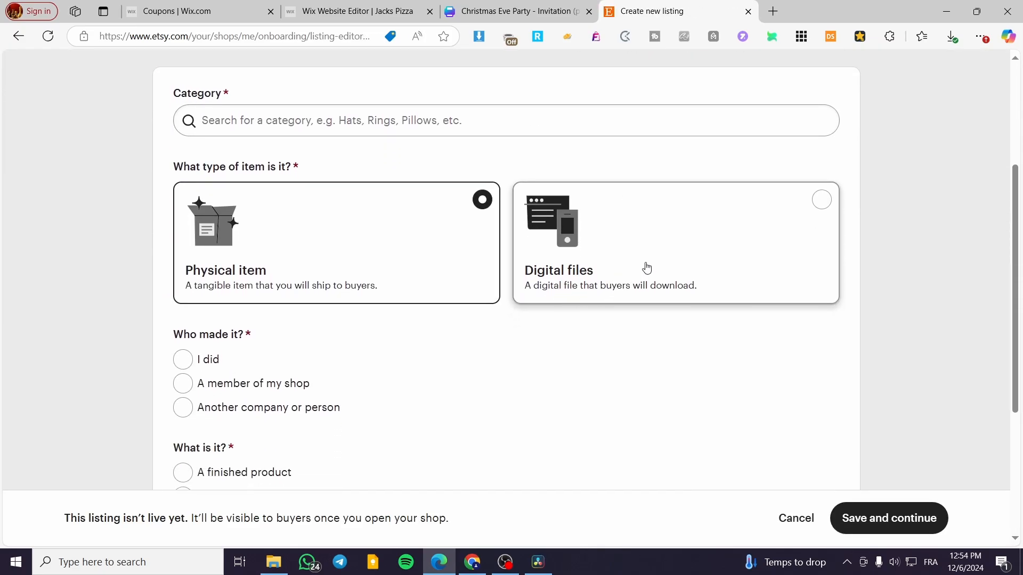
left_click(646, 266)
left_click(236, 107)
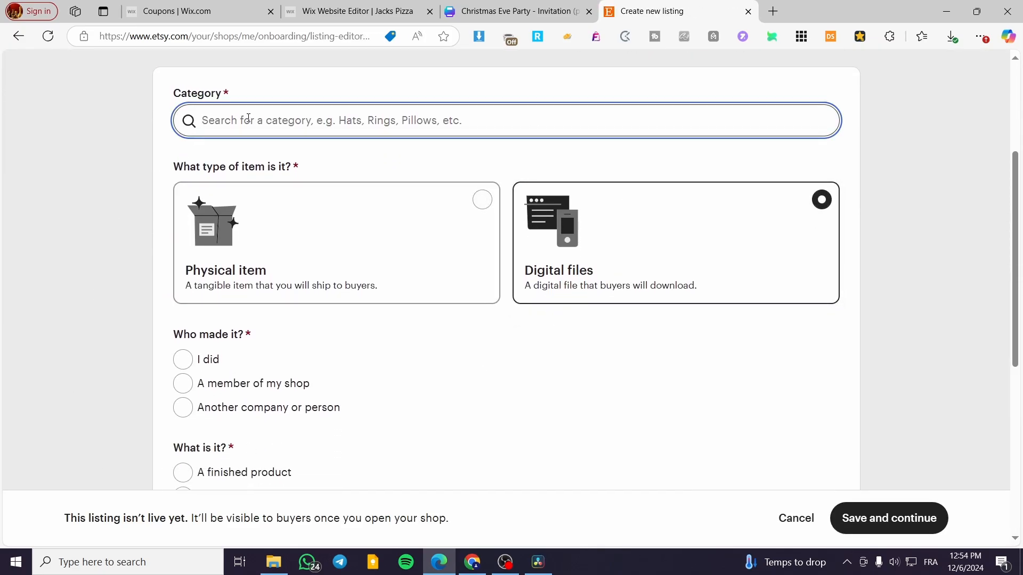
type("Invitati")
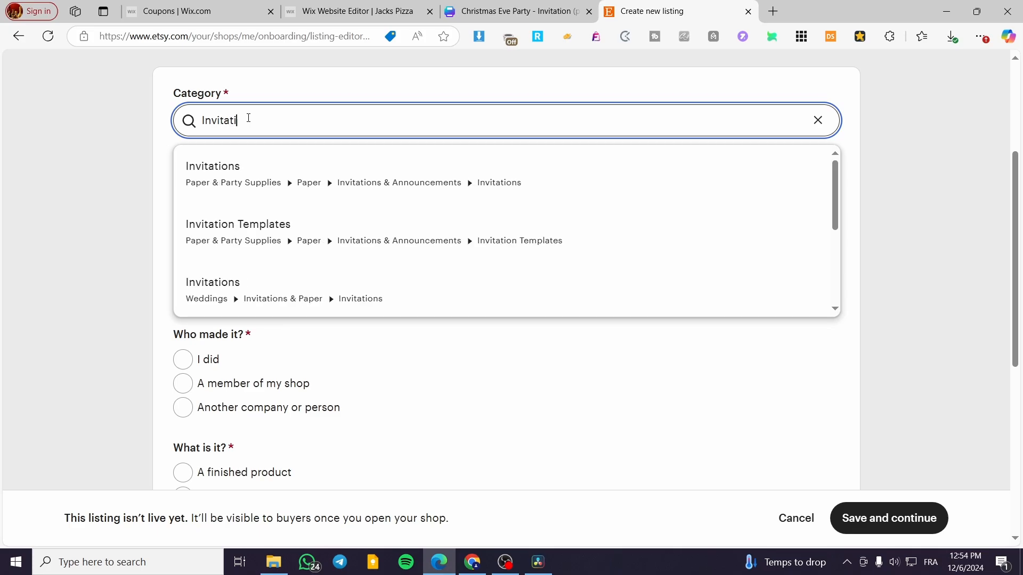
type("ons")
left_click(267, 171)
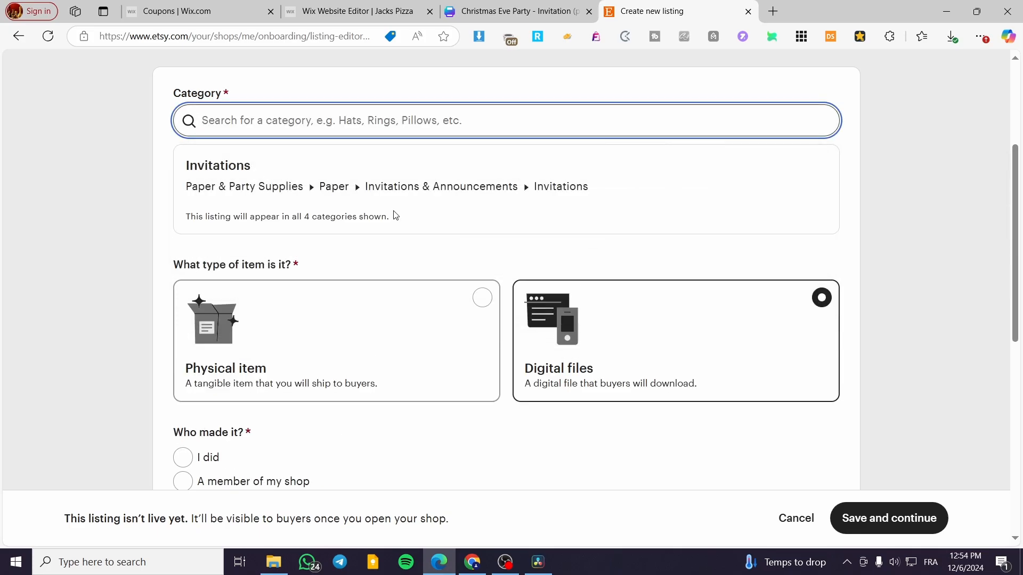
- Specify that the item was made by the shop owner ("I did") and is "A finished product"
scroll(425, 256, "down", 3)
scroll(457, 304, "up", 2)
scroll(269, 206, "down", 4)
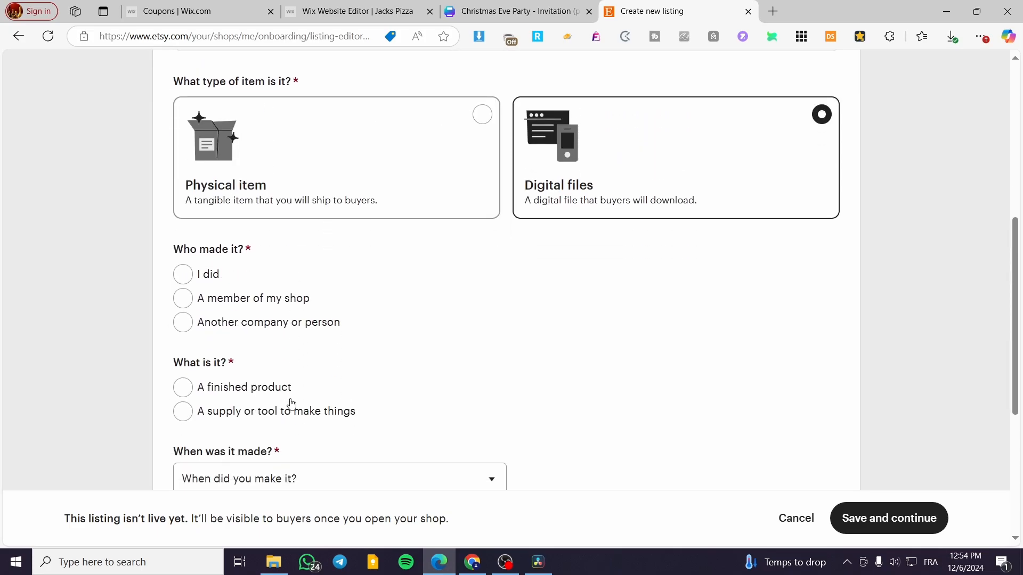
left_click(183, 258)
scroll(218, 309, "down", 1)
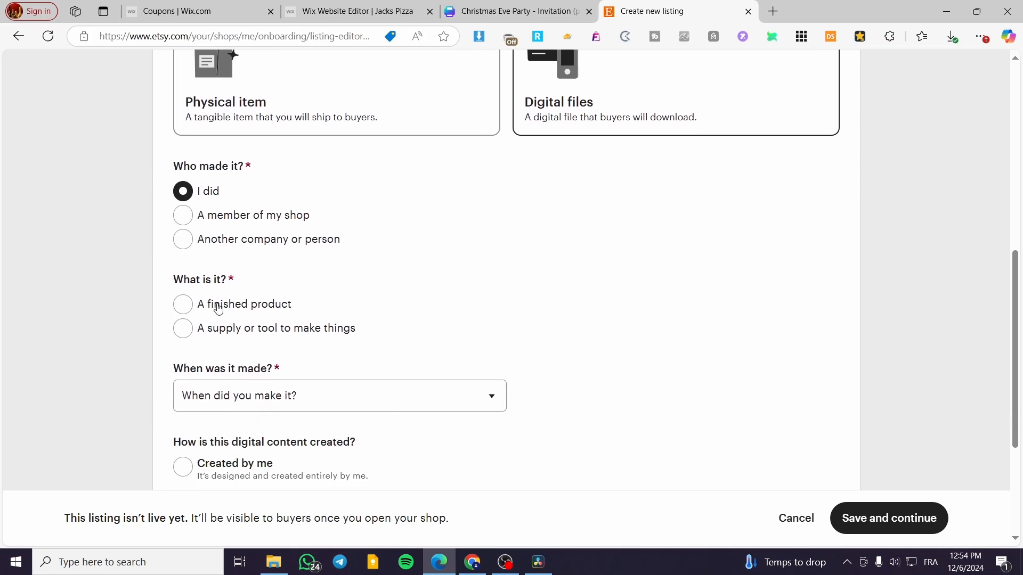
left_click(193, 311)
- Set when it was made to Made To Order and the digital content to Created by me, and continue to the listing details
scroll(473, 352, "down", 2)
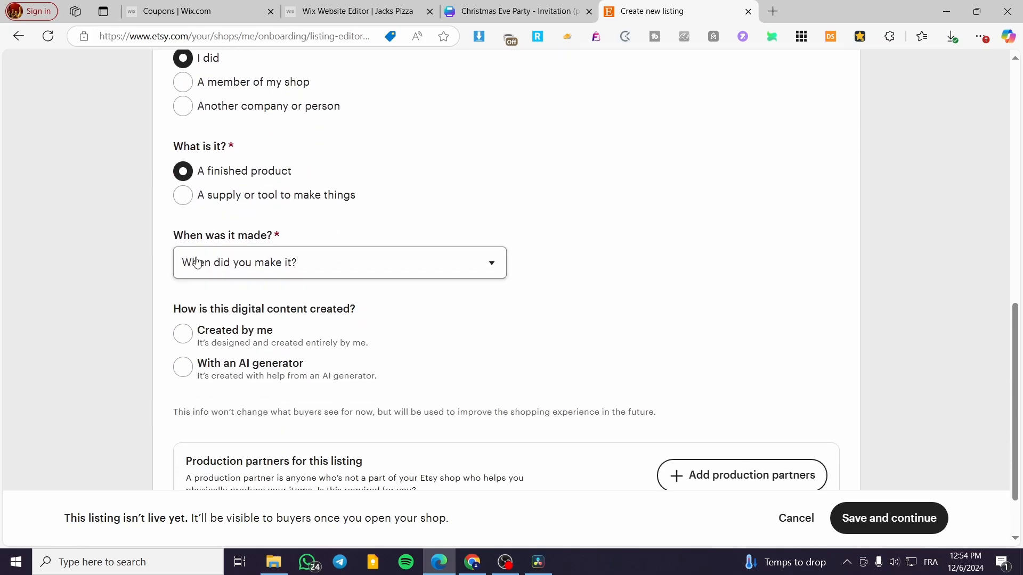
left_click(213, 263)
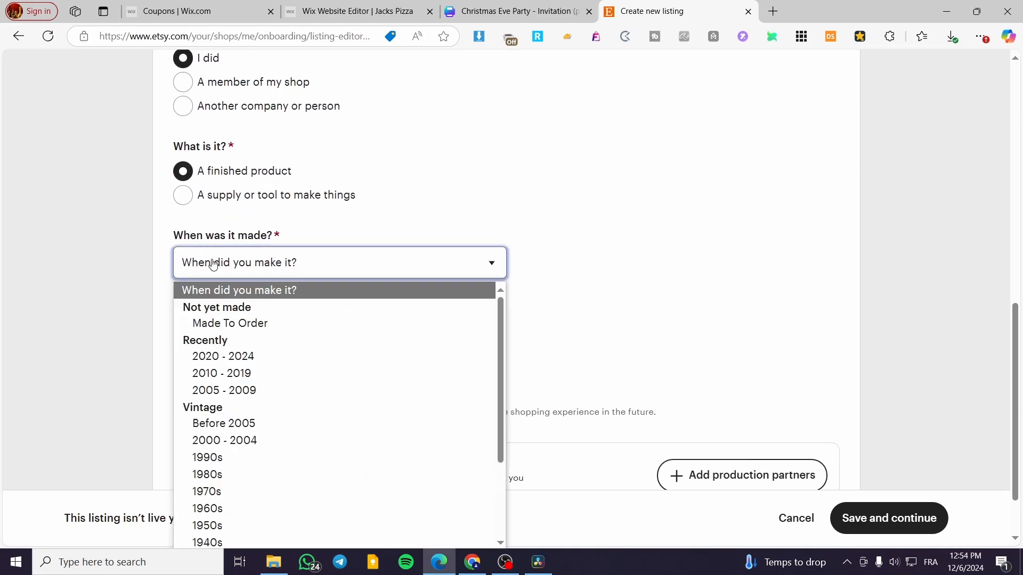
left_click(247, 329)
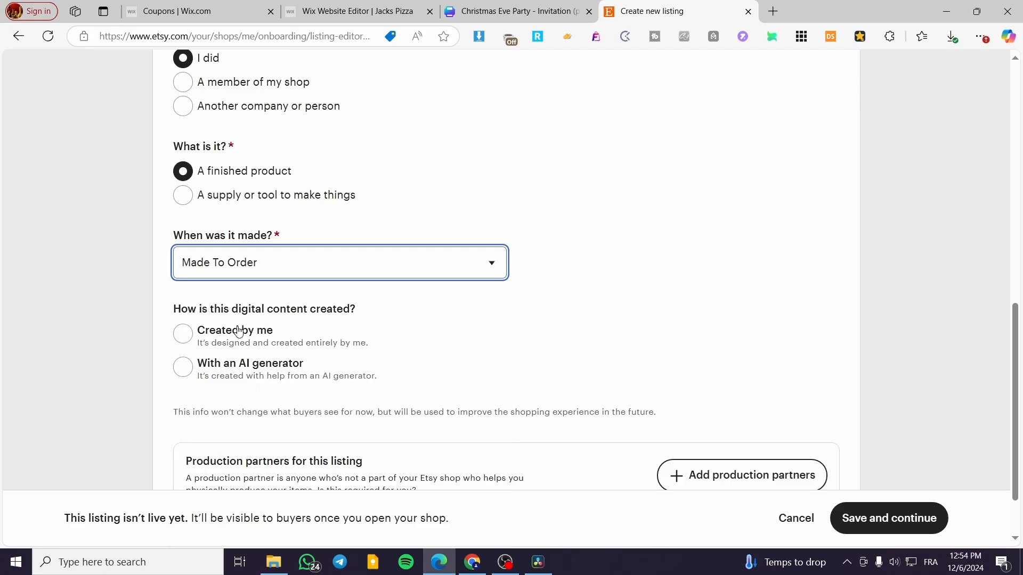
scroll(235, 325, "down", 2)
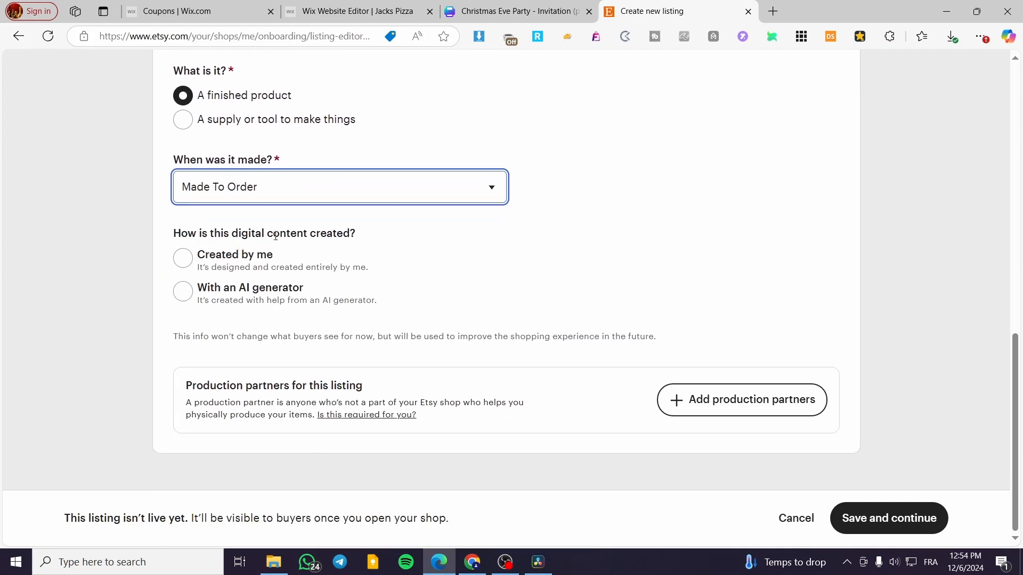
left_click(252, 274)
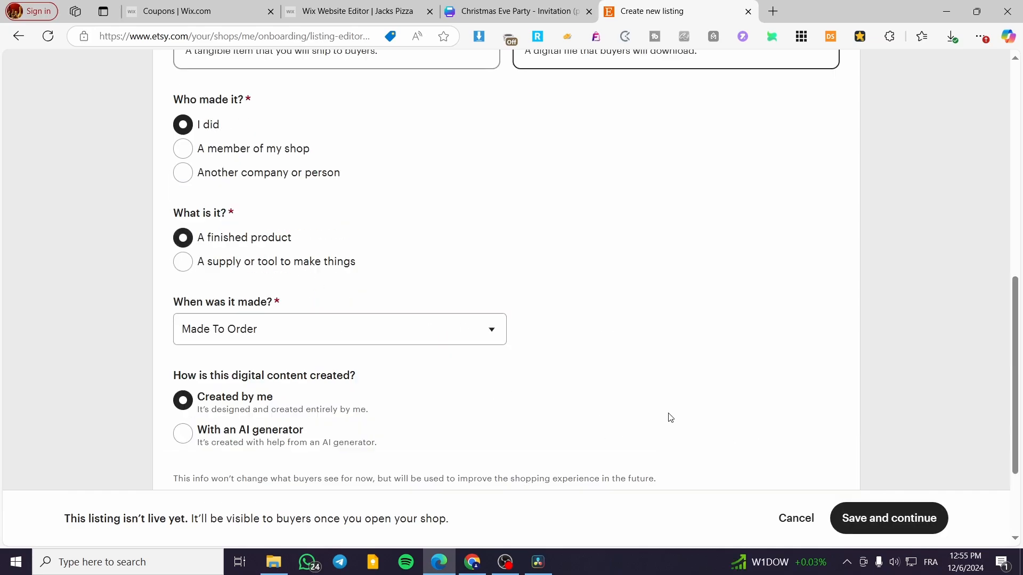
scroll(669, 418, "down", 3)
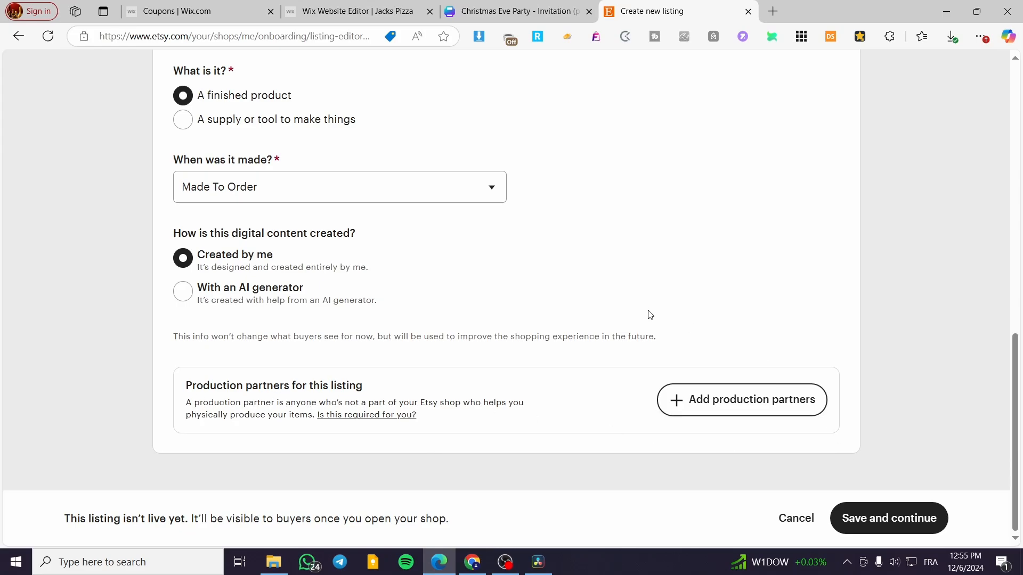
left_click(887, 518)
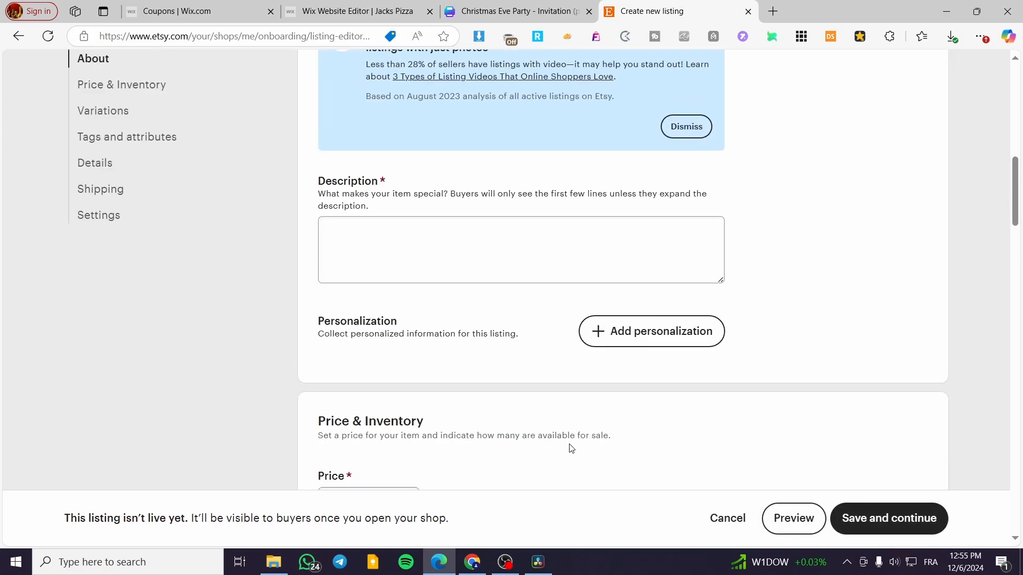
- Enter the listing title "Invitation fo christas eve party in New York"
scroll(421, 267, "up", 3)
left_click(432, 323)
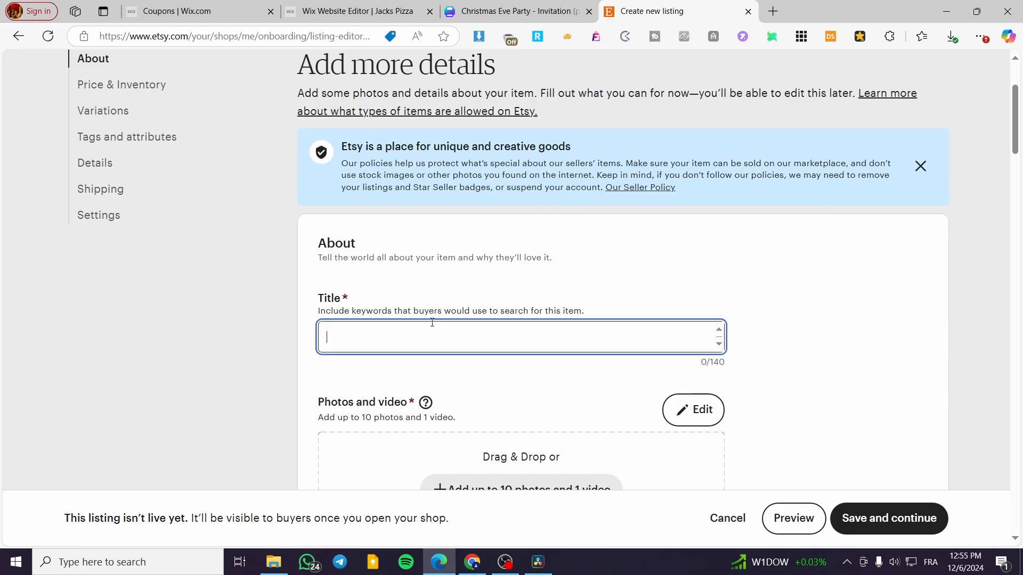
type("Invit")
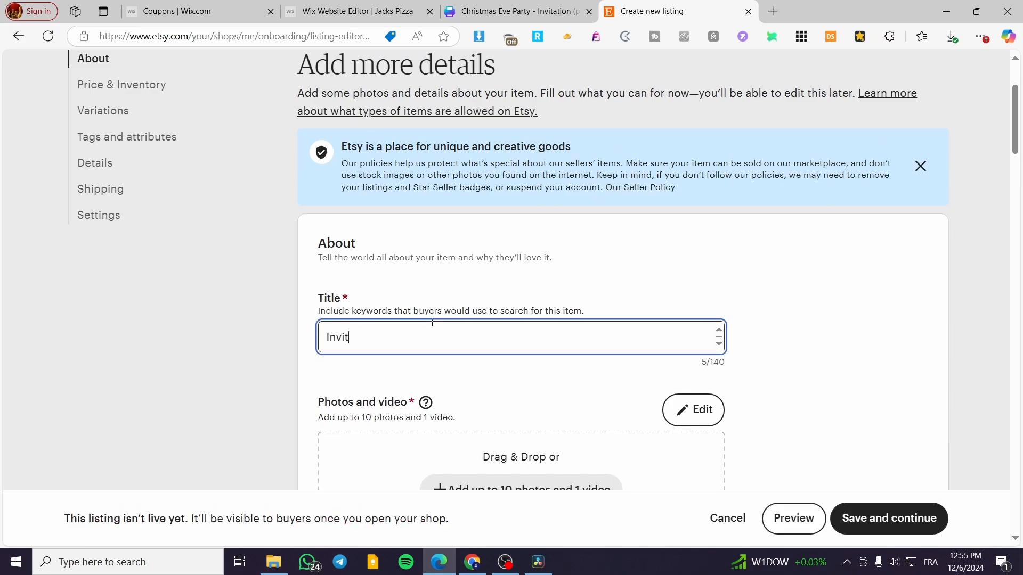
type("ation fo christas eve part")
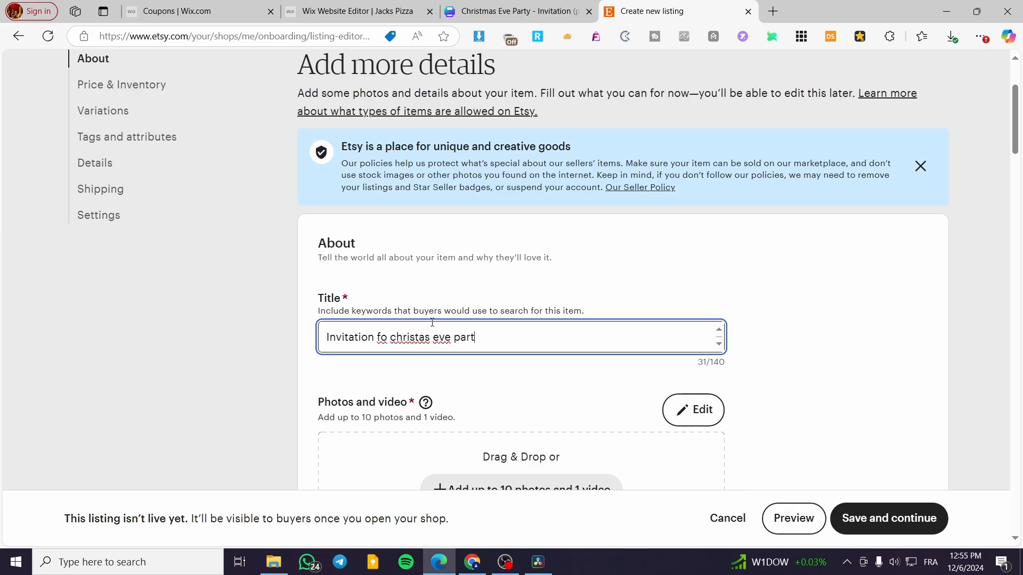
type("y in New York")
left_click(877, 364)
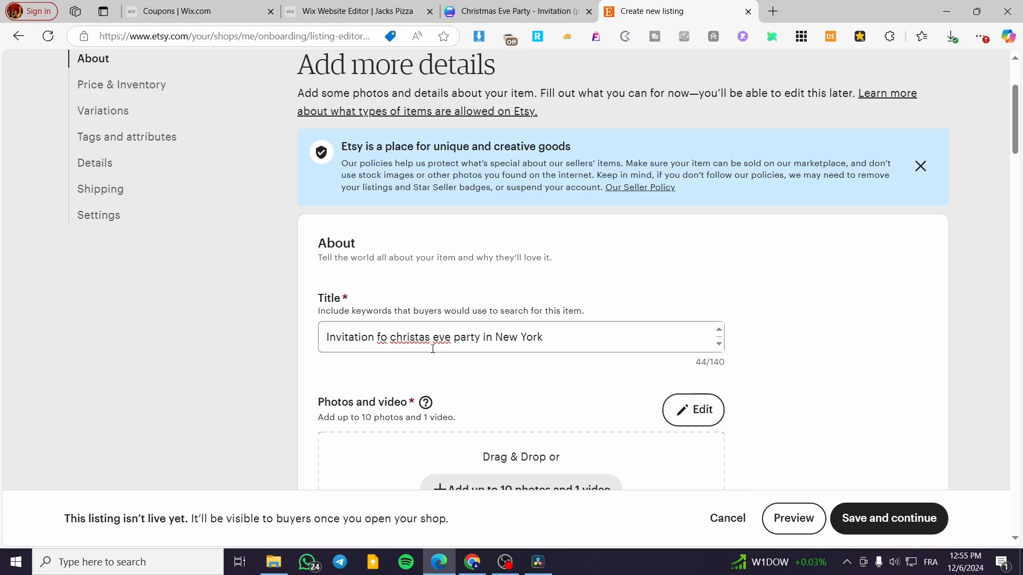
- Correct the spelling and capitalization of the listing title to "Invitation for Christmas Eve party in New York"
left_click_drag(428, 338, 394, 339)
key("BackSpace")
key("BackSpace")
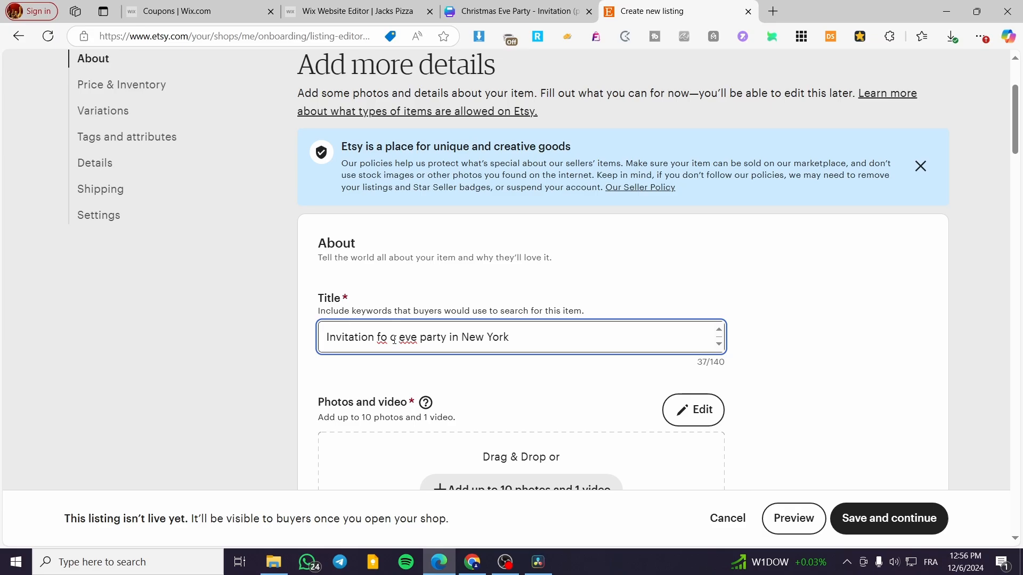
type("Chris")
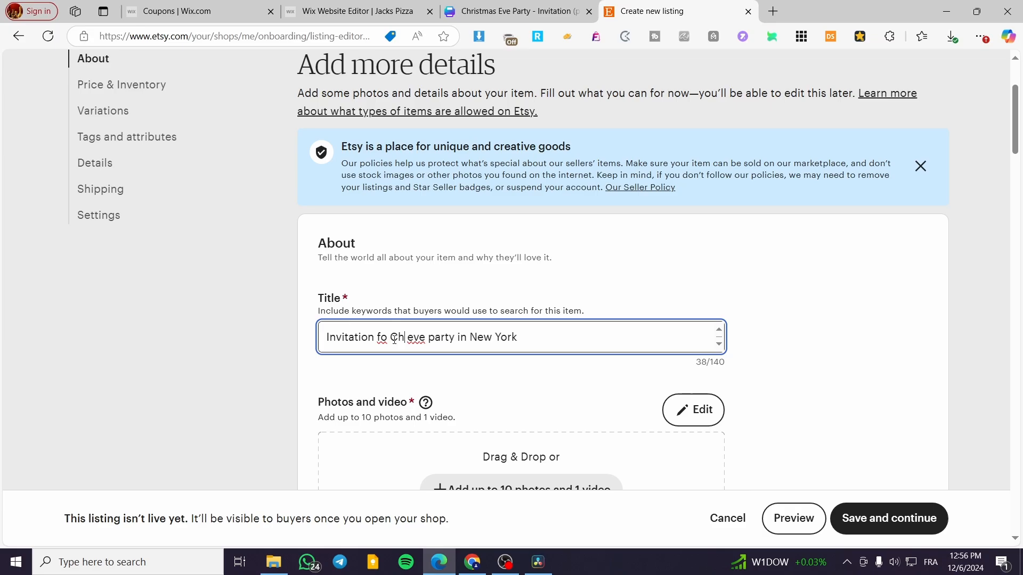
type("t")
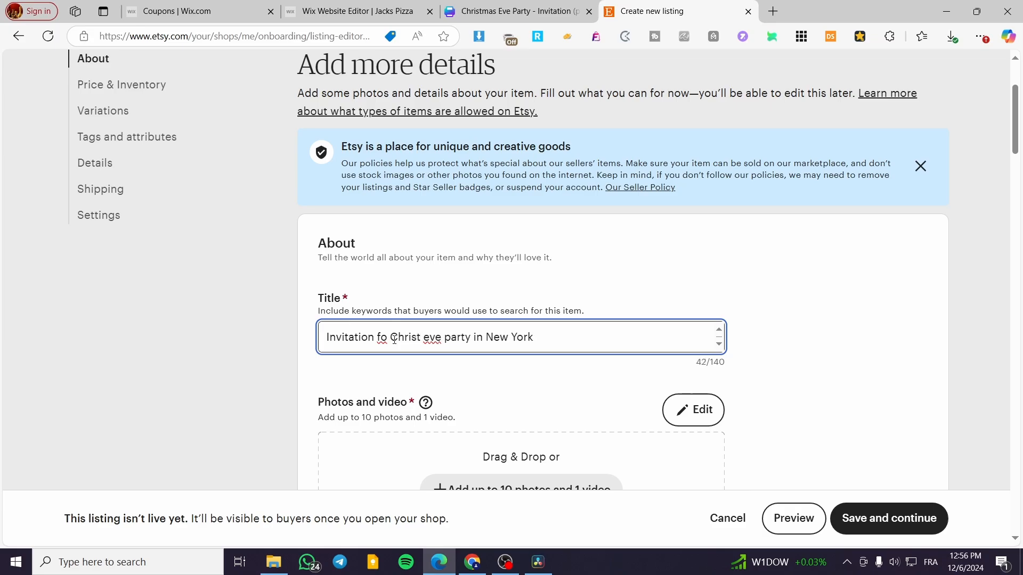
type("mas")
left_click_drag(451, 339, 443, 337)
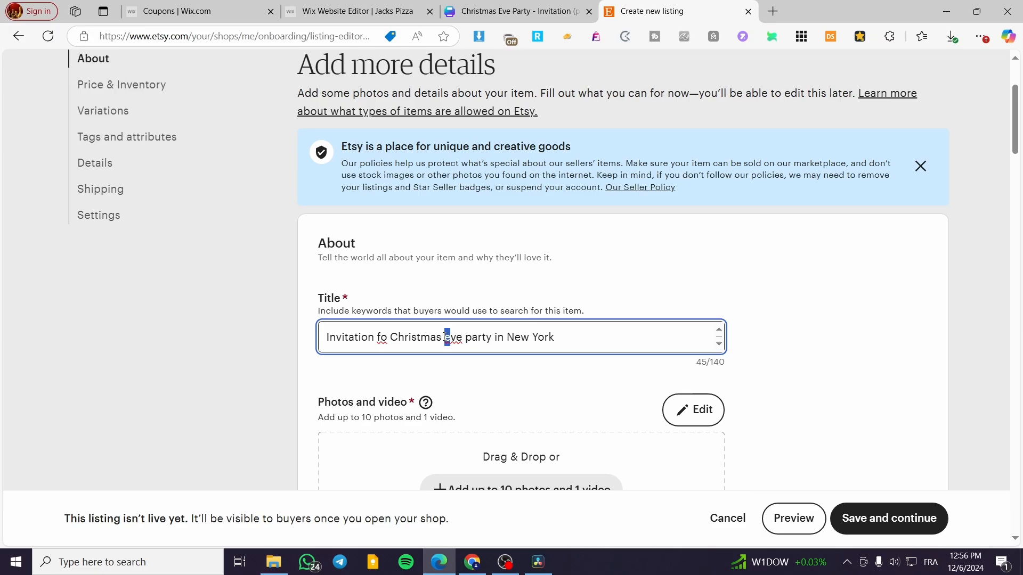
type("E")
left_click(291, 341)
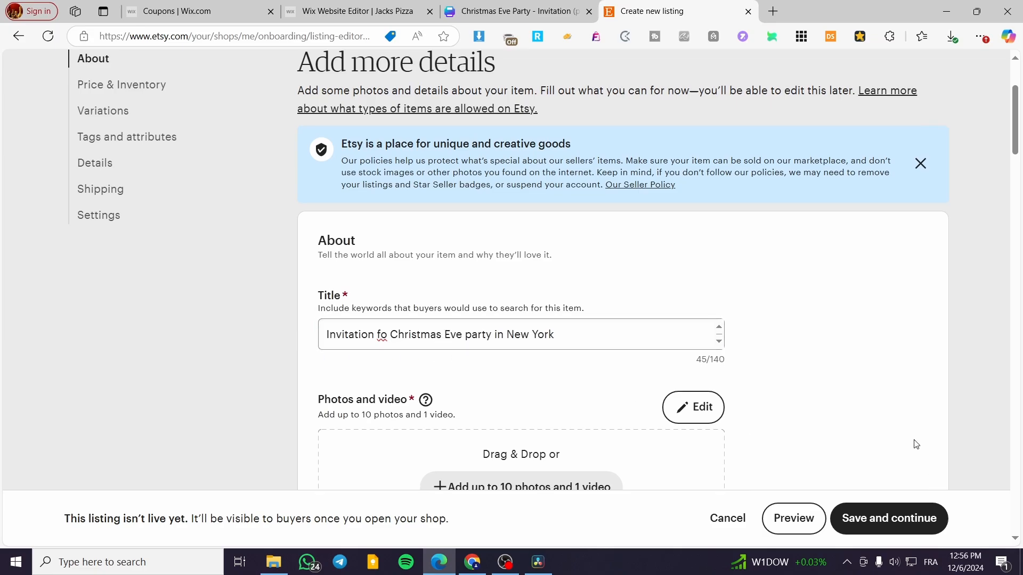
scroll(280, 256, "down", 1)
left_click(382, 270)
type("r")
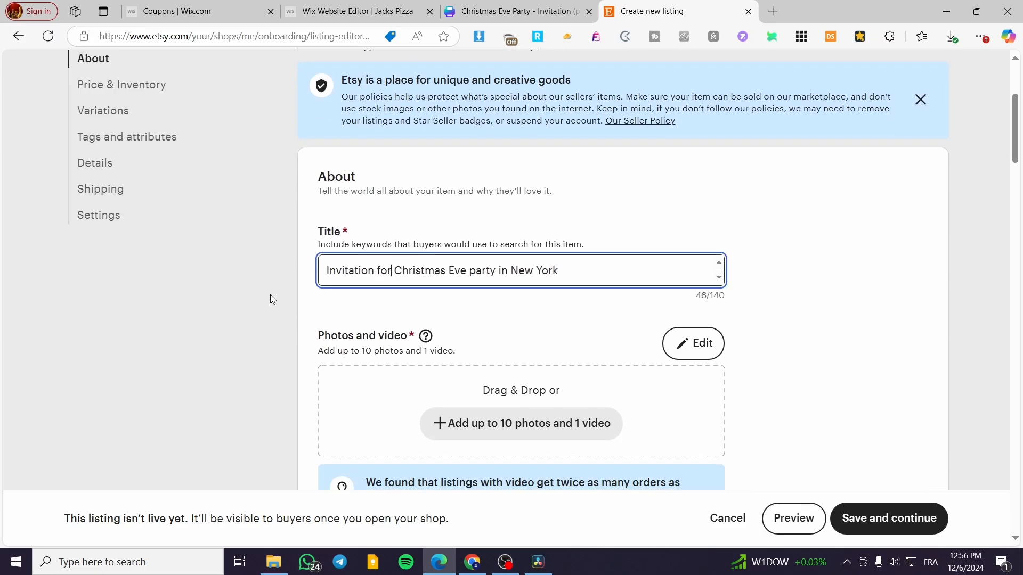
left_click(255, 301)
- Add the most recently downloaded invitation image to the listing's photos
scroll(615, 315, "down", 3)
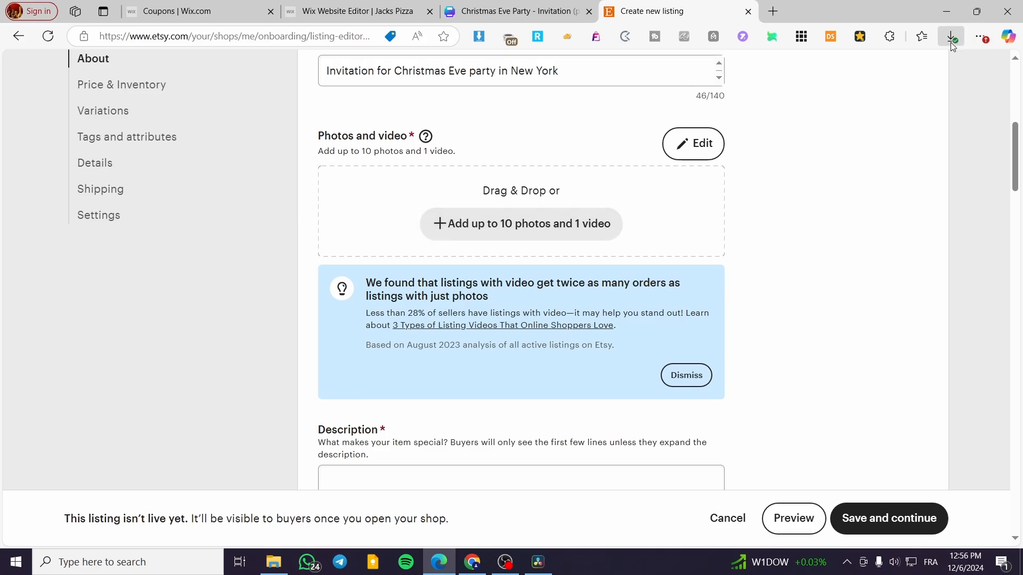
left_click(950, 41)
left_click_drag(794, 92, 569, 199)
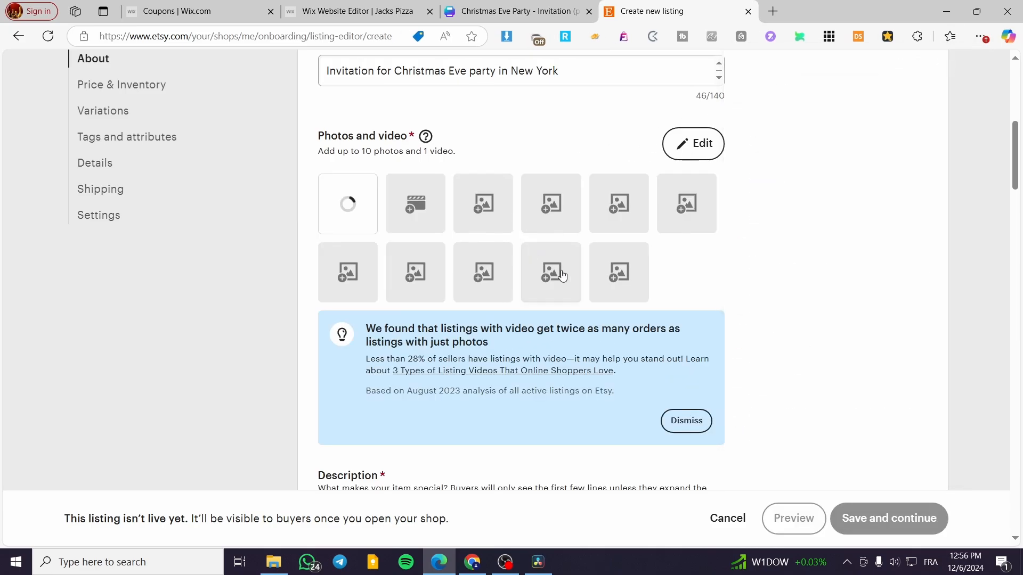
- Copy the title into the listing description and extend it to "Digital Invitation for Christmas Eve party in New York"
scroll(289, 391, "down", 4)
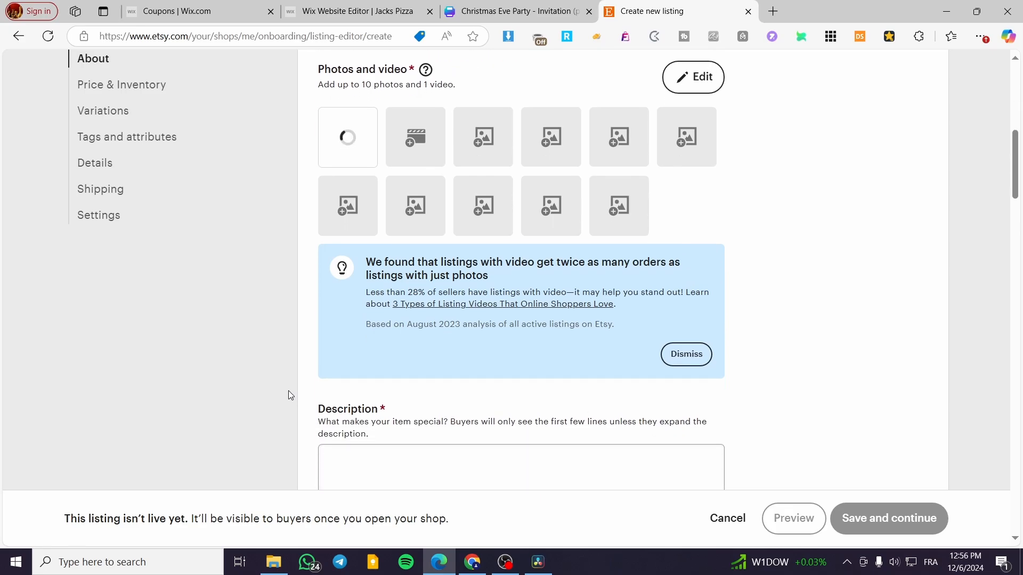
left_click(427, 283)
scroll(419, 299, "up", 6)
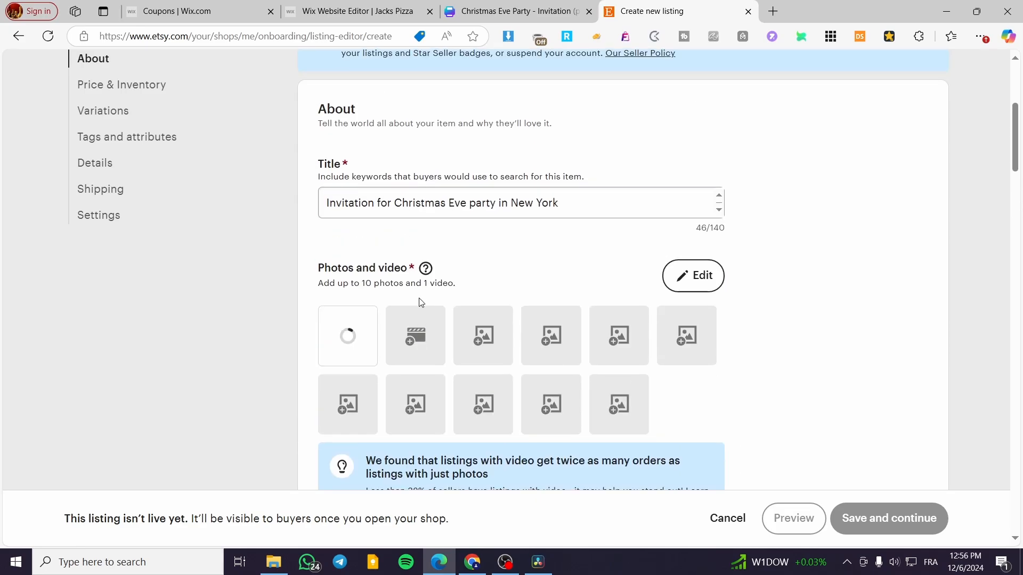
triple_click(577, 206)
key("ctrl+c")
scroll(153, 249, "down", 5)
left_click(390, 374)
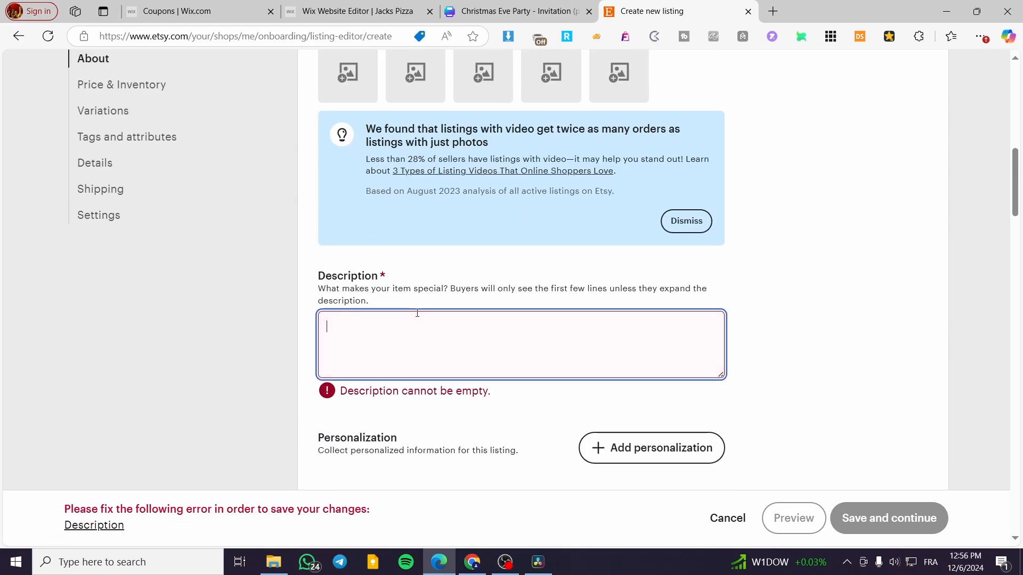
key("ctrl+v")
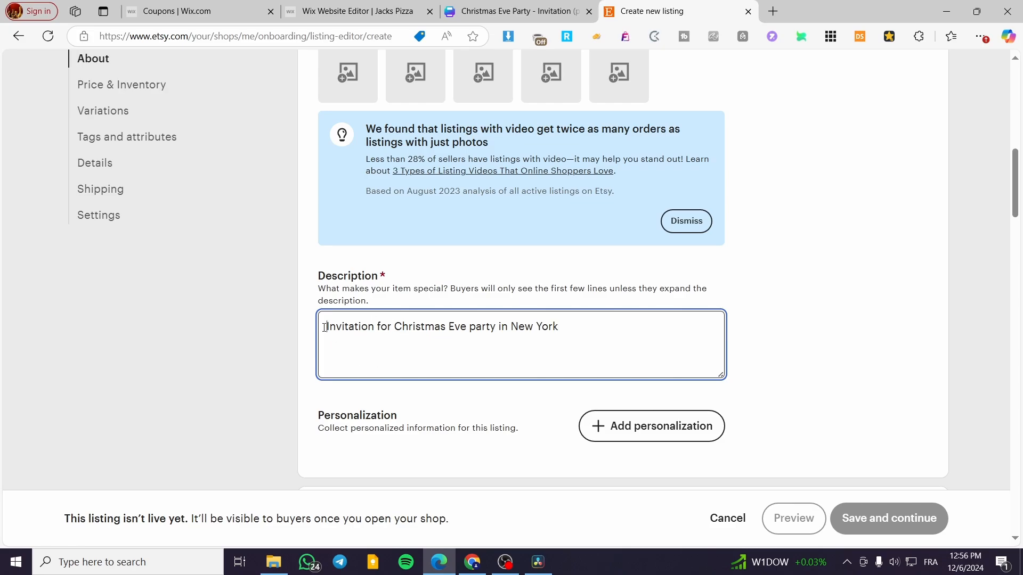
type("DF")
key("BackSpace")
type("igital")
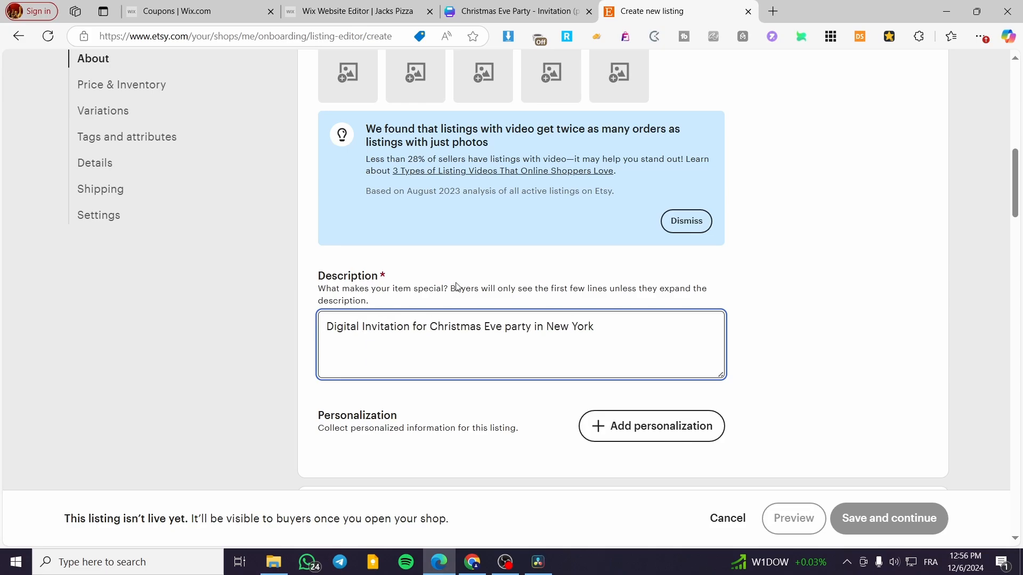
- Set the listing's price to EUR 15 and its quantity to 999
scroll(715, 329, "down", 5)
left_click(360, 329)
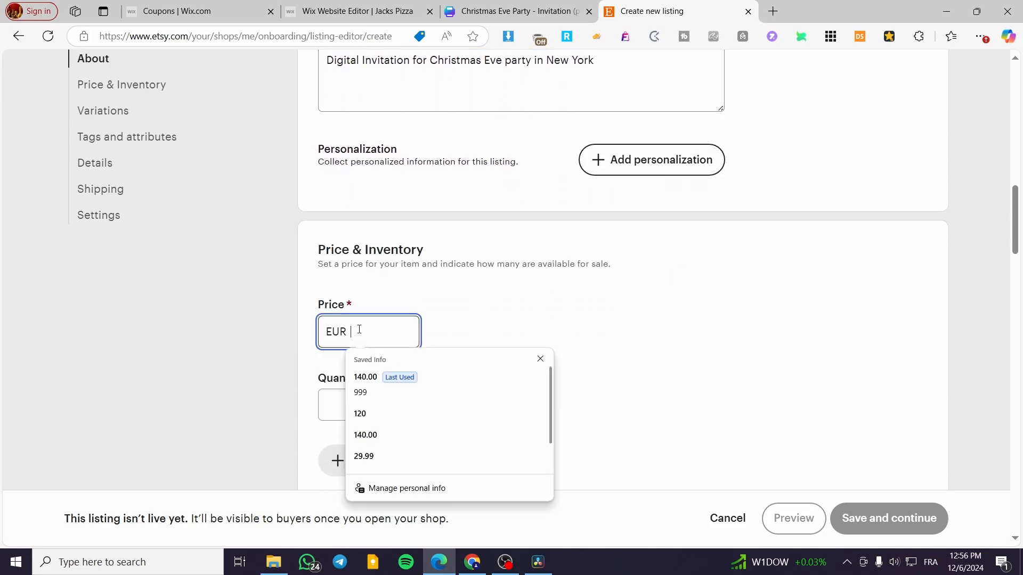
type("1")
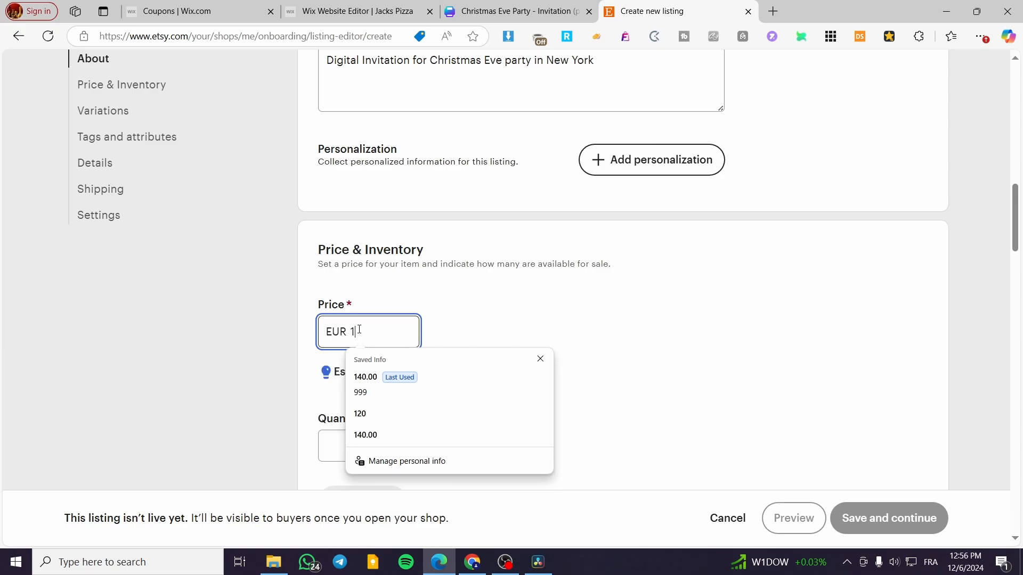
type("5")
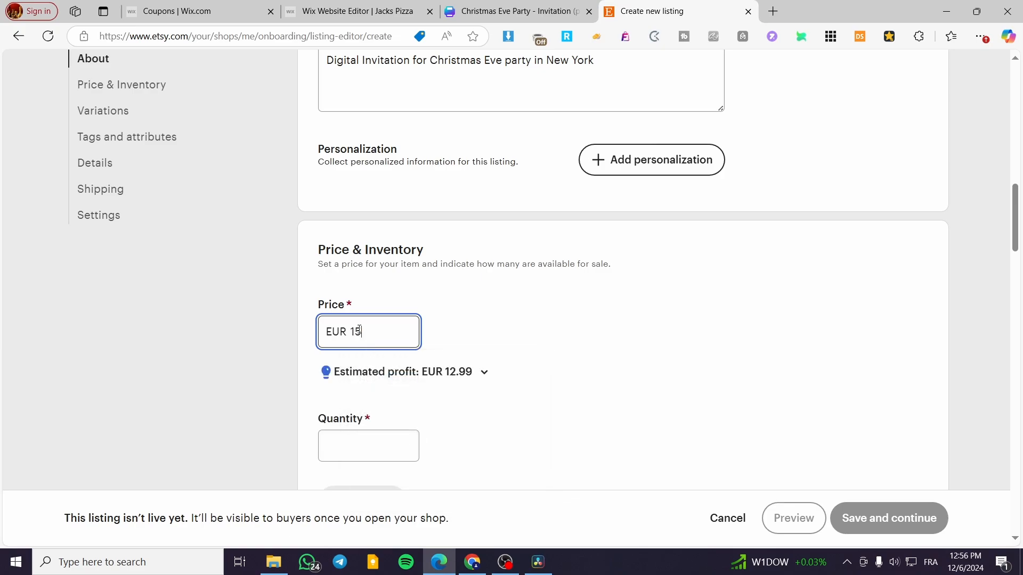
left_click(228, 331)
scroll(468, 389, "down", 2)
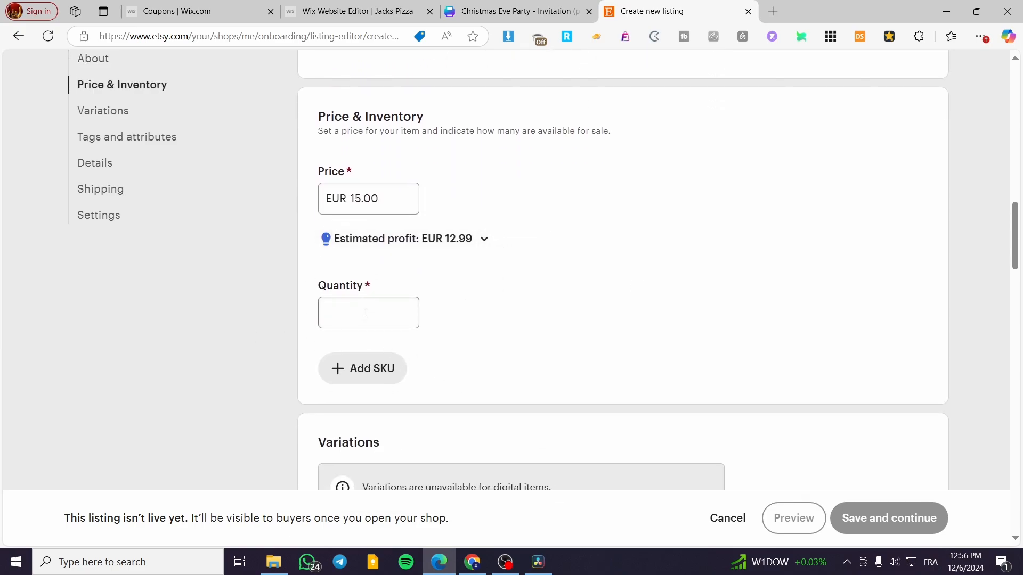
left_click(365, 313)
type("999")
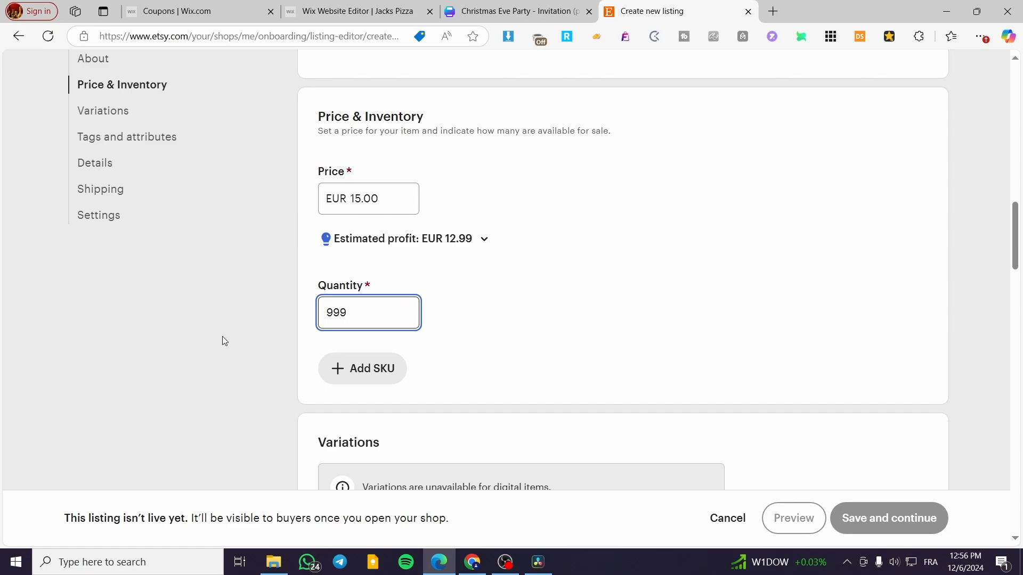
- Change the listing's quantity to 2
left_click(223, 337)
scroll(660, 333, "down", 5)
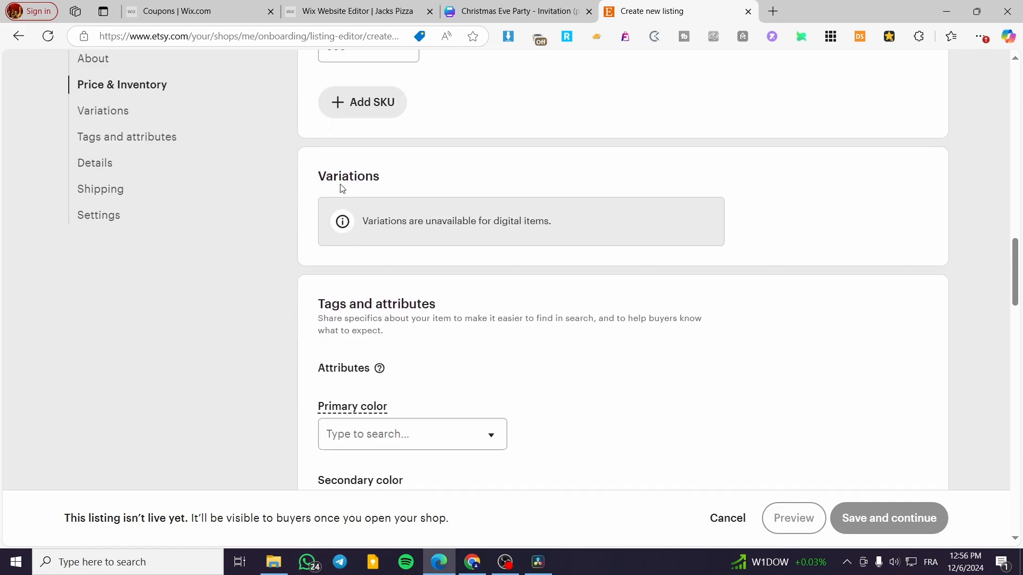
scroll(359, 190, "up", 2)
double_click(352, 181)
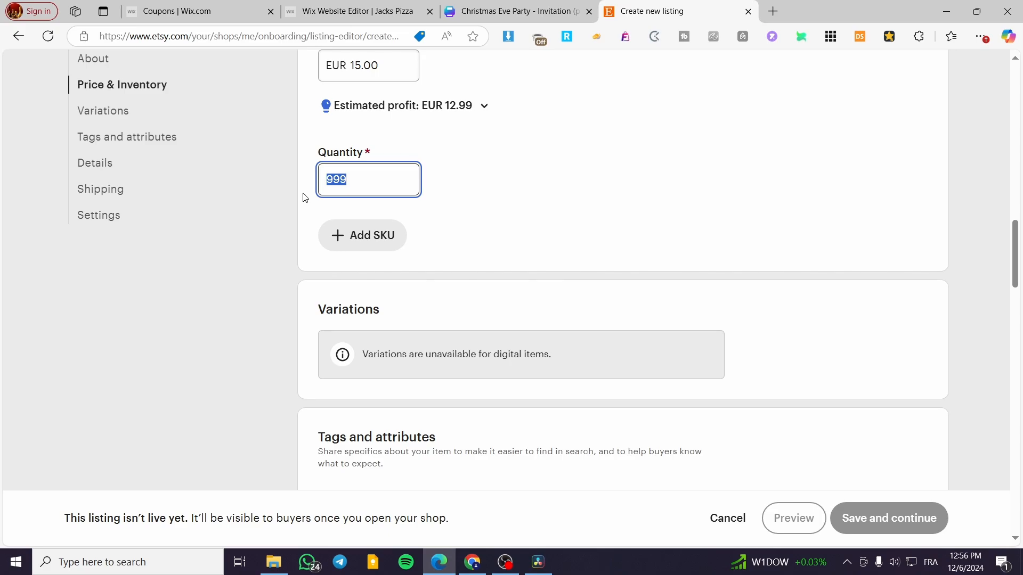
type("200")
left_click(303, 198)
- Add the tags "Invitation", "Christmas Eve" and "Party" to the listing
scroll(478, 382, "down", 5)
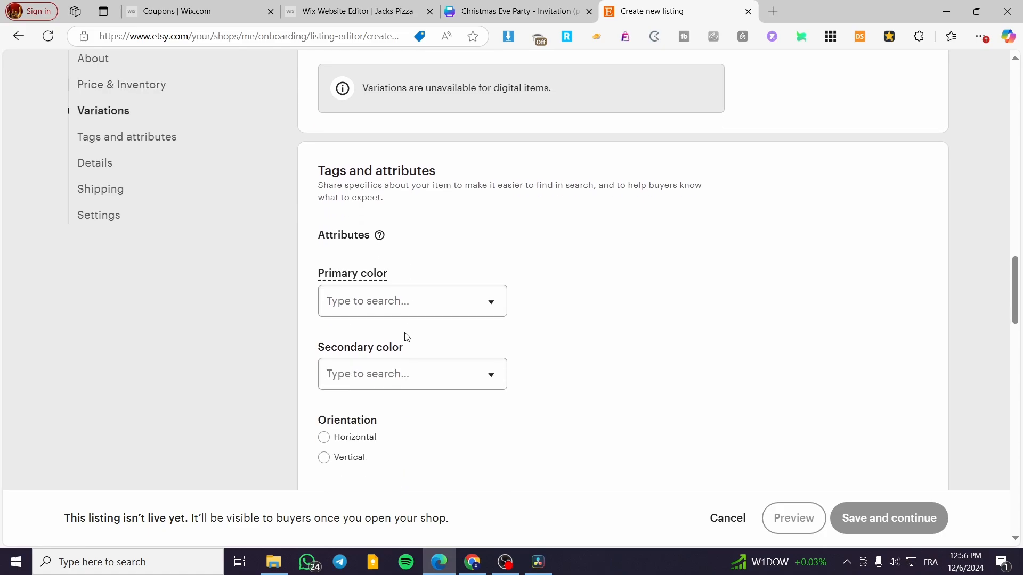
scroll(406, 337, "down", 8)
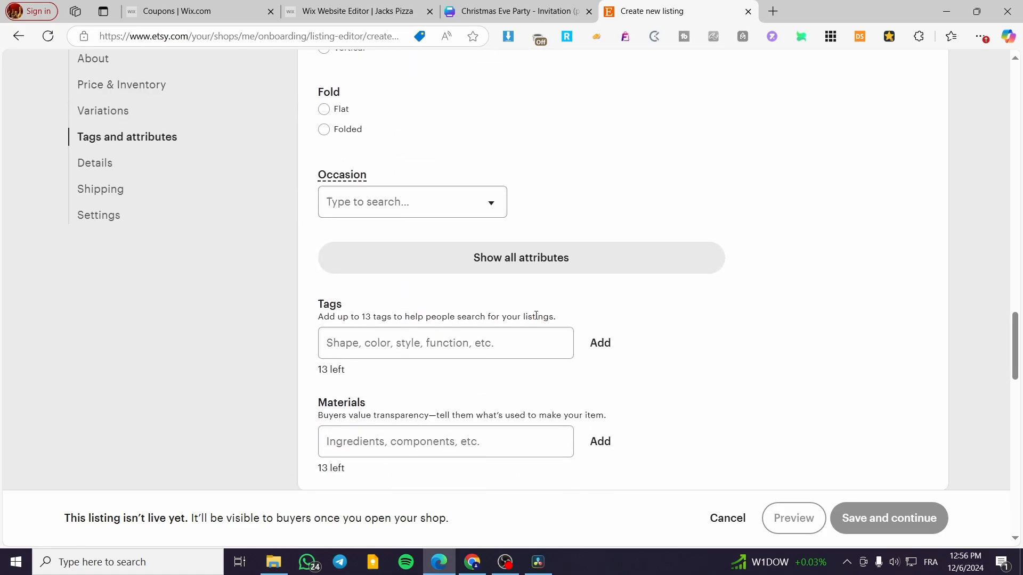
scroll(536, 315, "down", 2)
left_click(446, 218)
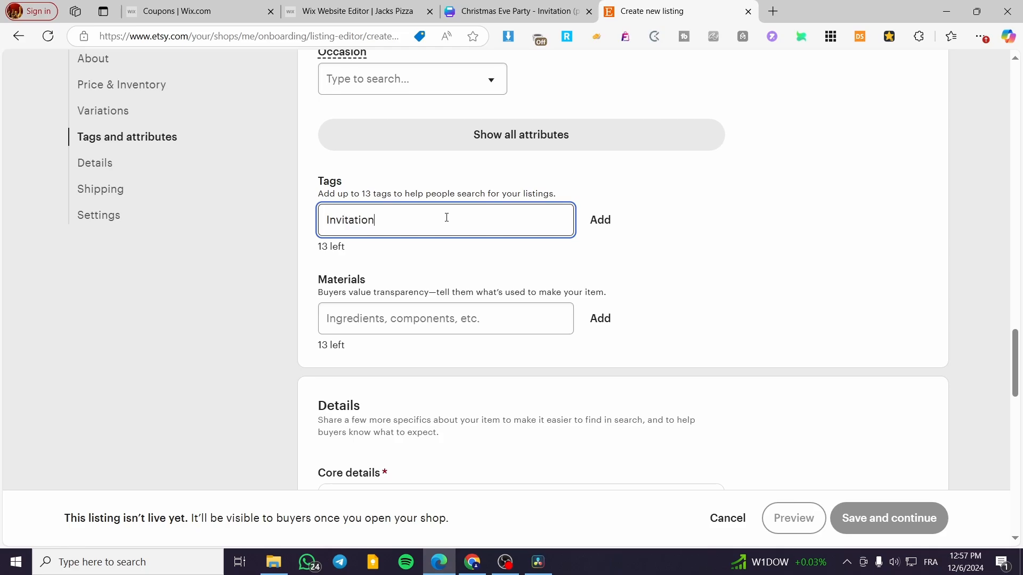
type("Invitation")
key("Return")
scroll(442, 221, "down", 4)
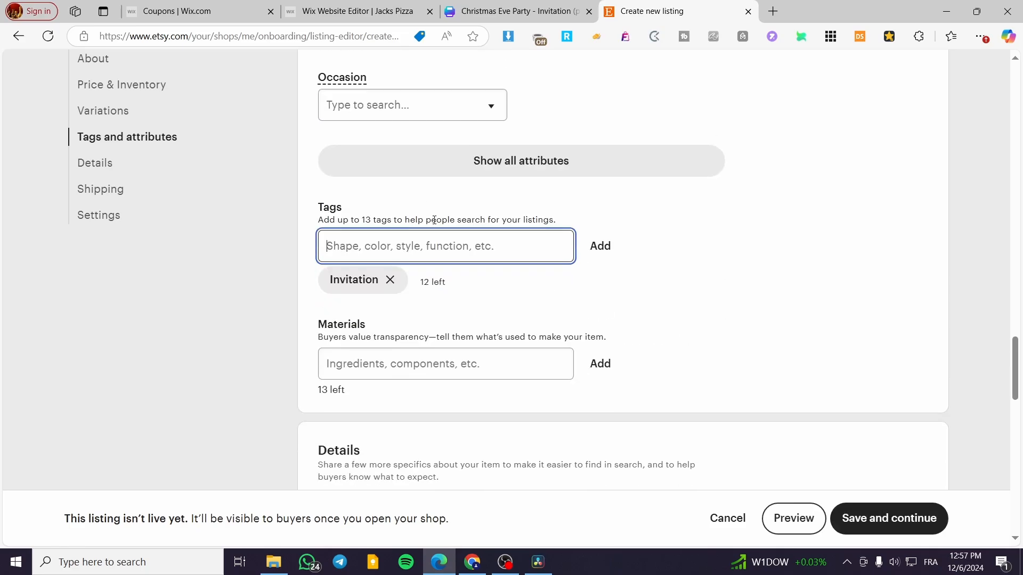
type("Christmas Eve")
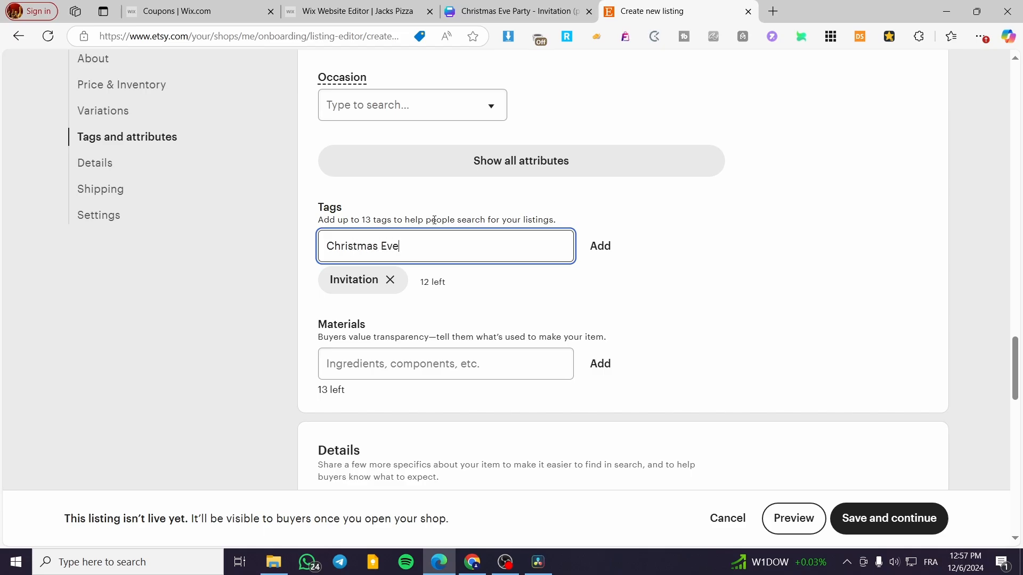
key("Return")
type("Party")
key("Return")
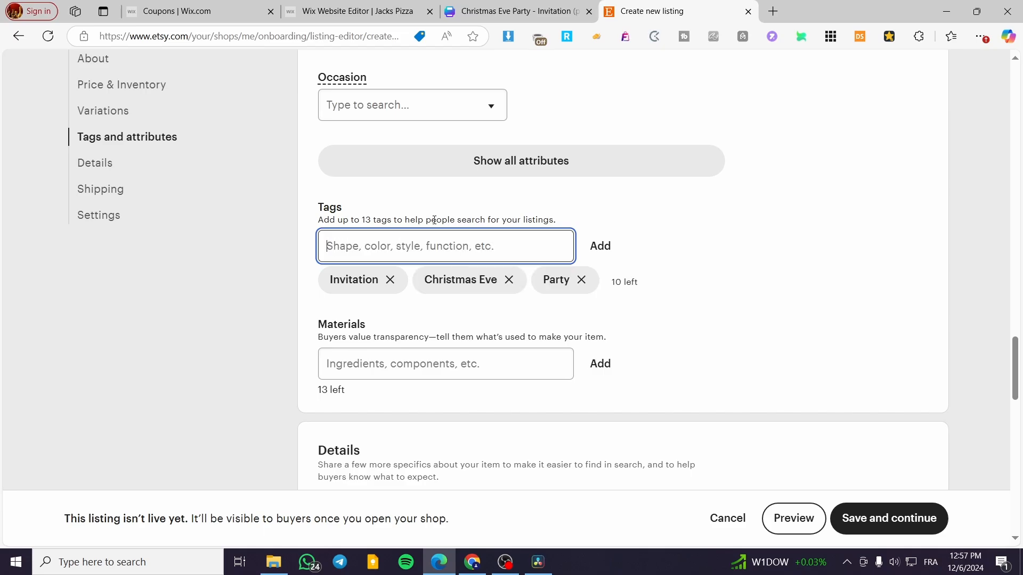
- Go through the remaining listing details, shipping and settings, then save the listing and continue with the shop setup
scroll(456, 355, "down", 10)
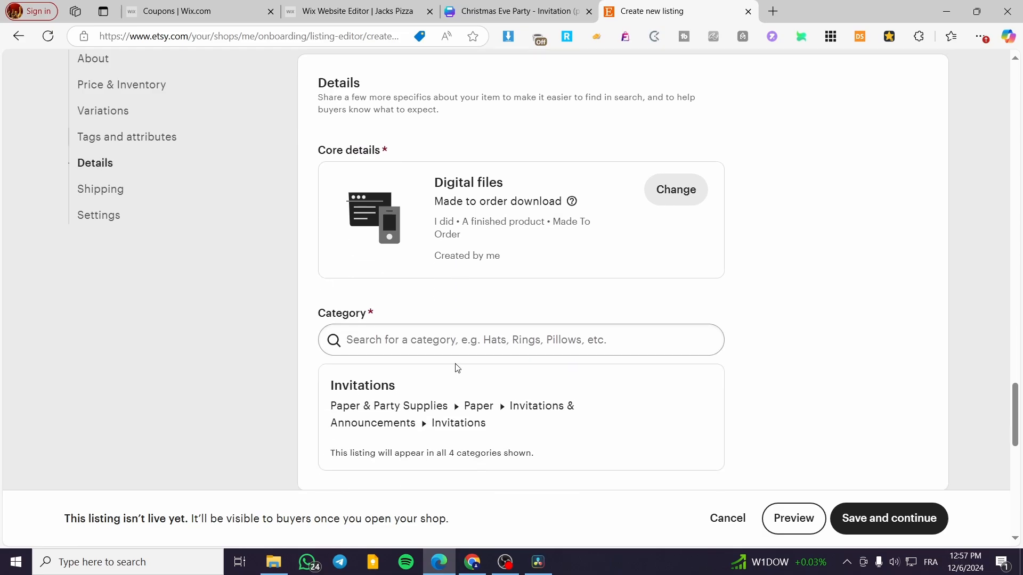
scroll(453, 367, "down", 4)
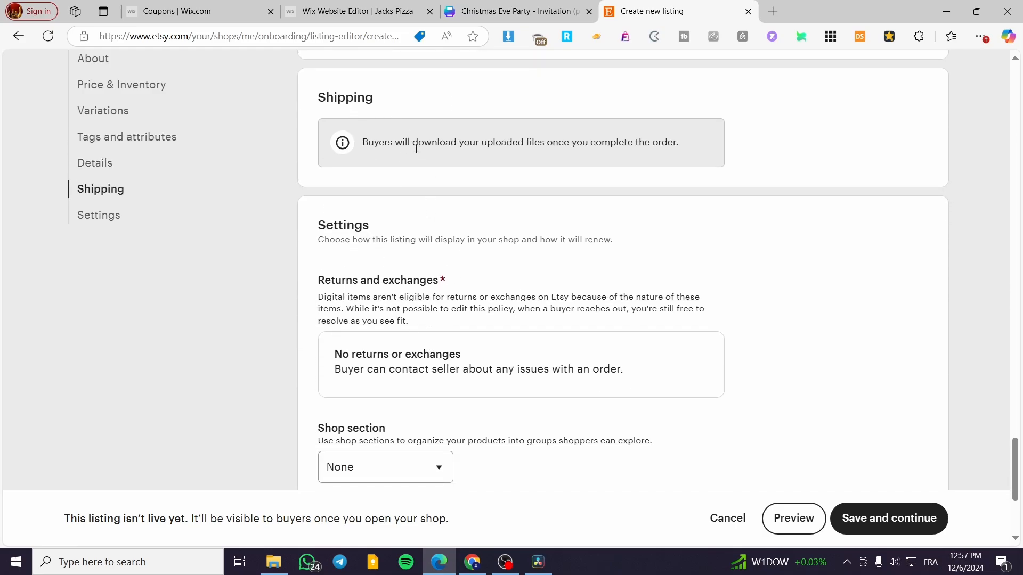
scroll(417, 149, "down", 4)
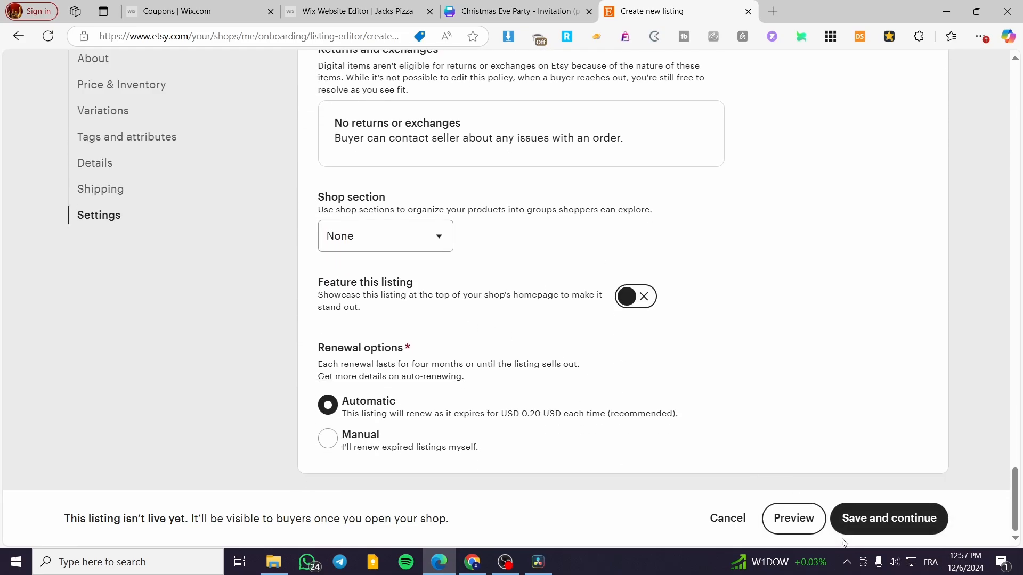
left_click(896, 528)
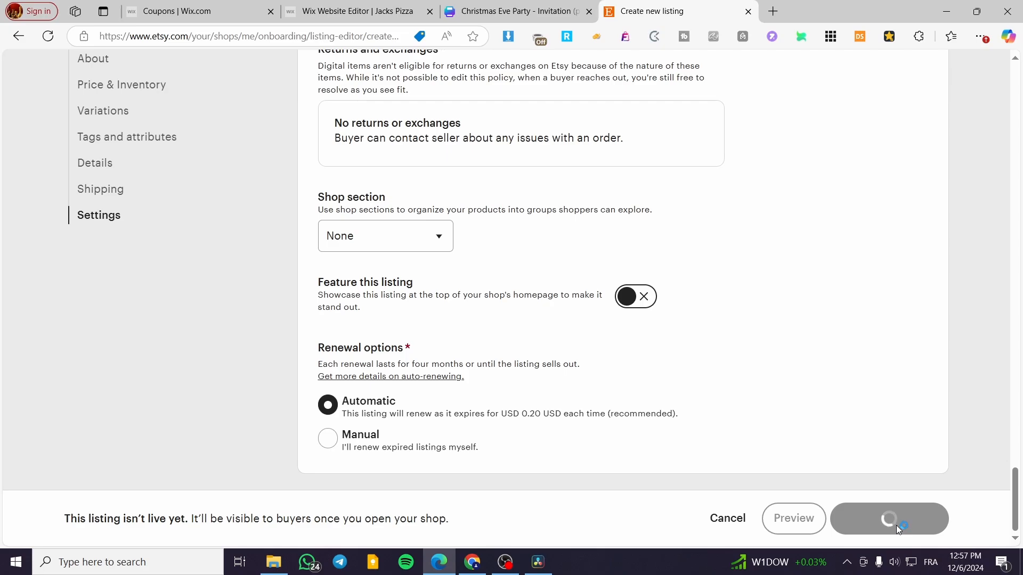